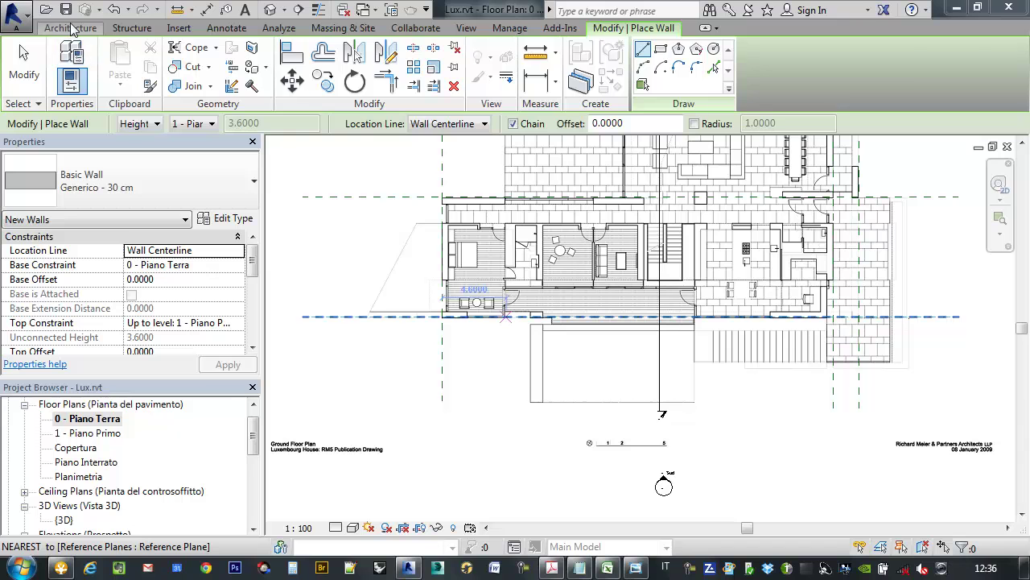
Restart the Wall tool from the Architecture tab, discarding the half-drawn wall, and list wall types.
click(71, 27)
click(64, 65)
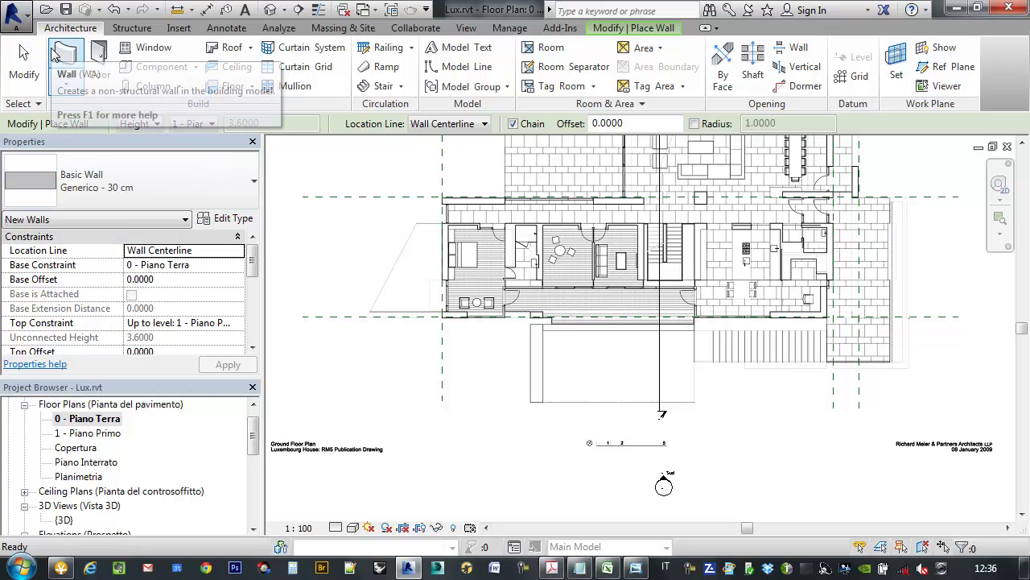
click(87, 179)
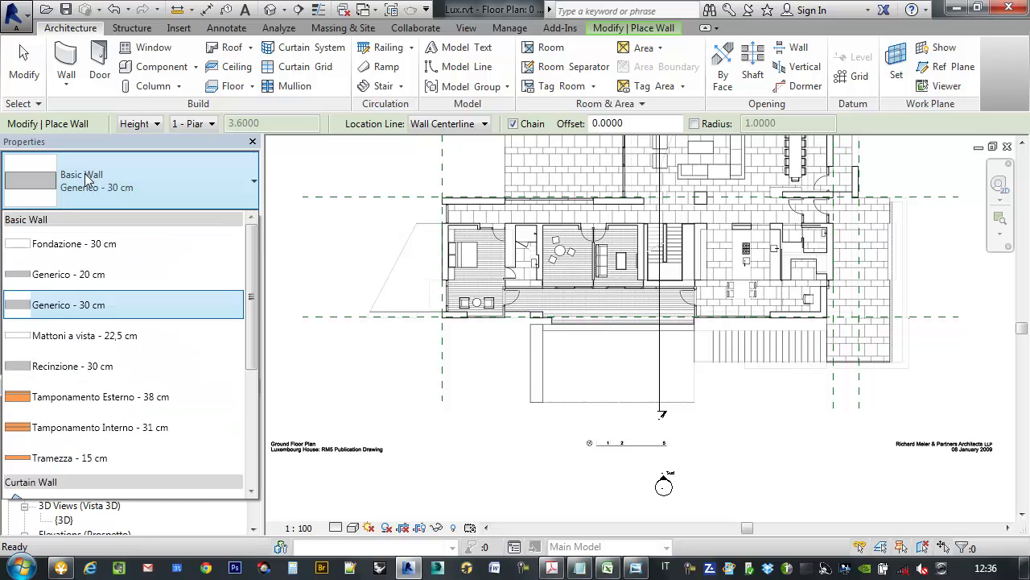
scroll(250, 304, down, 1)
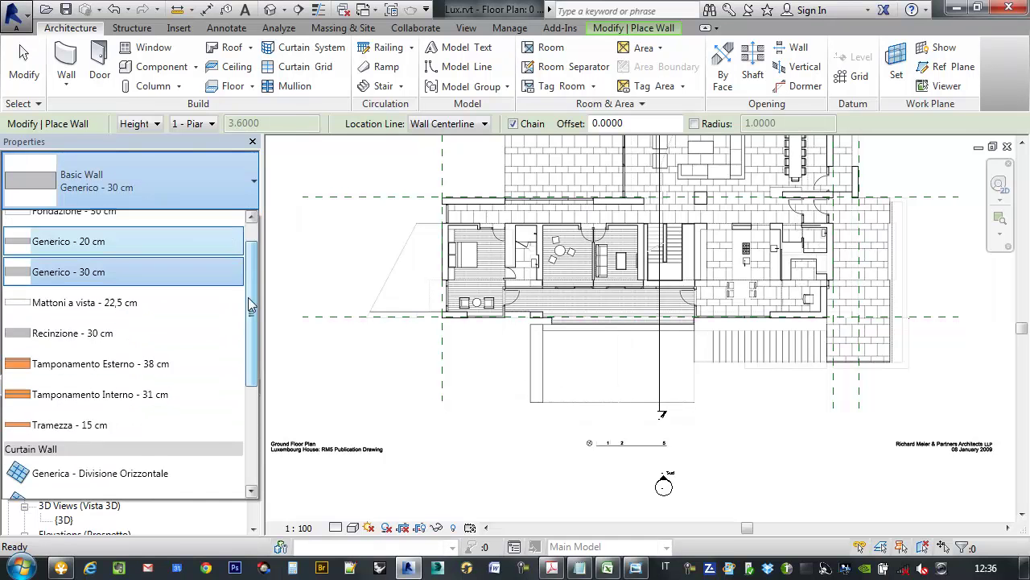
scroll(248, 330, down, 4)
scroll(246, 357, down, 2)
scroll(246, 322, up, 4)
scroll(246, 278, up, 3)
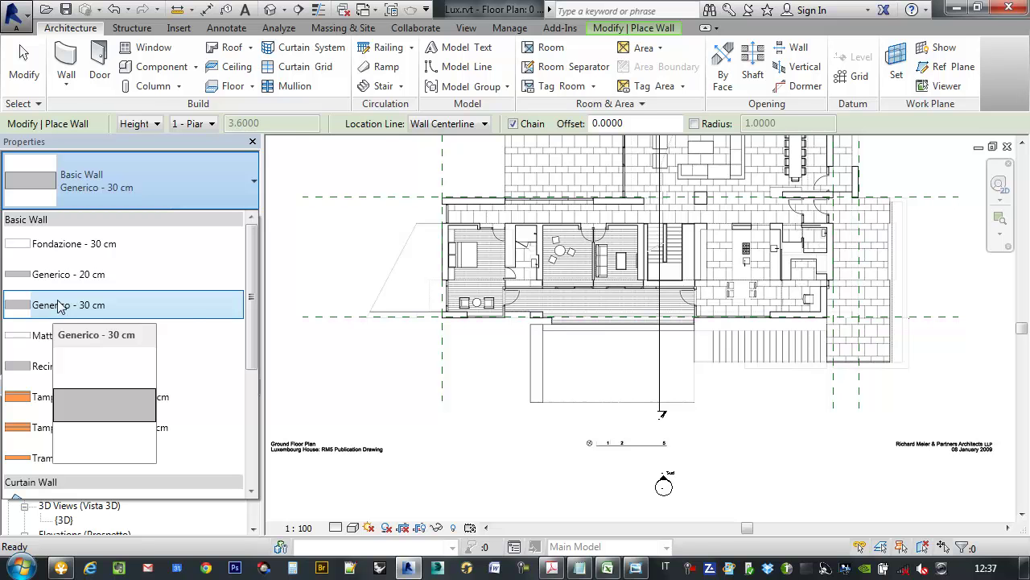
Zoom around the plan and reselect Generico - 30 cm as the wall type.
scroll(515, 318, up, 1)
scroll(519, 316, up, 2)
scroll(561, 299, up, 3)
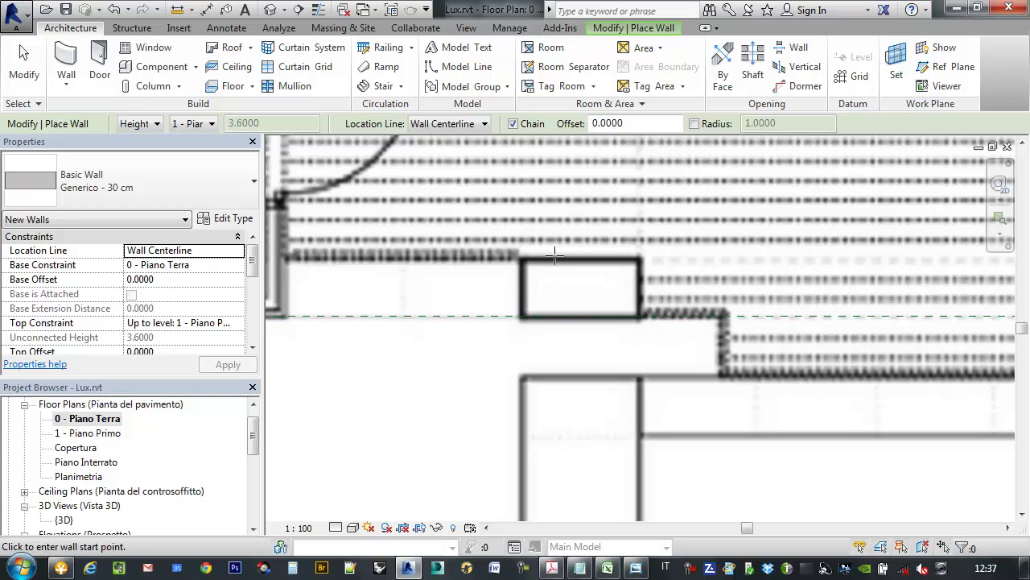
scroll(556, 256, down, 1)
scroll(546, 264, down, 2)
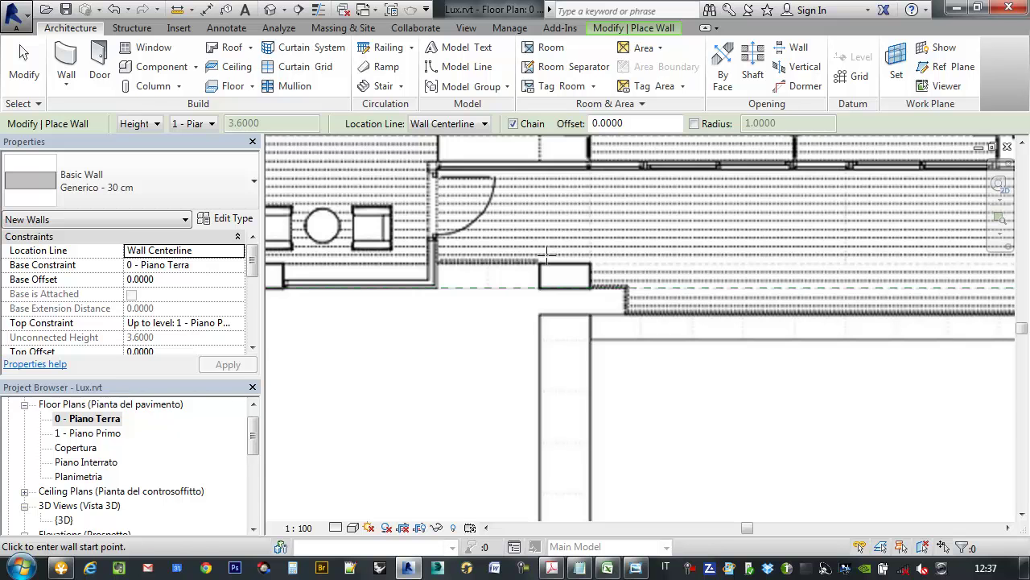
scroll(432, 269, down, 2)
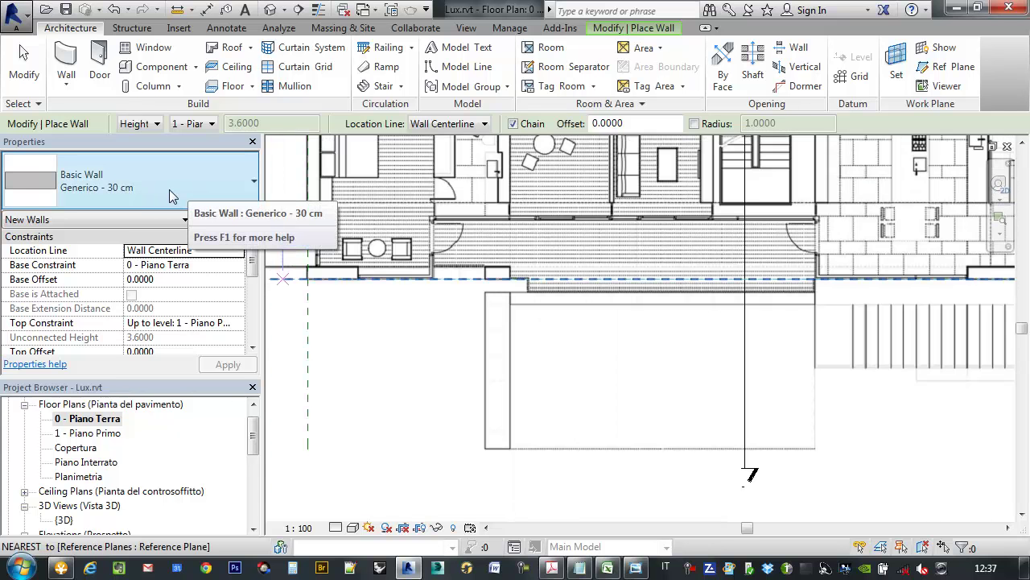
mouse_move(104, 181)
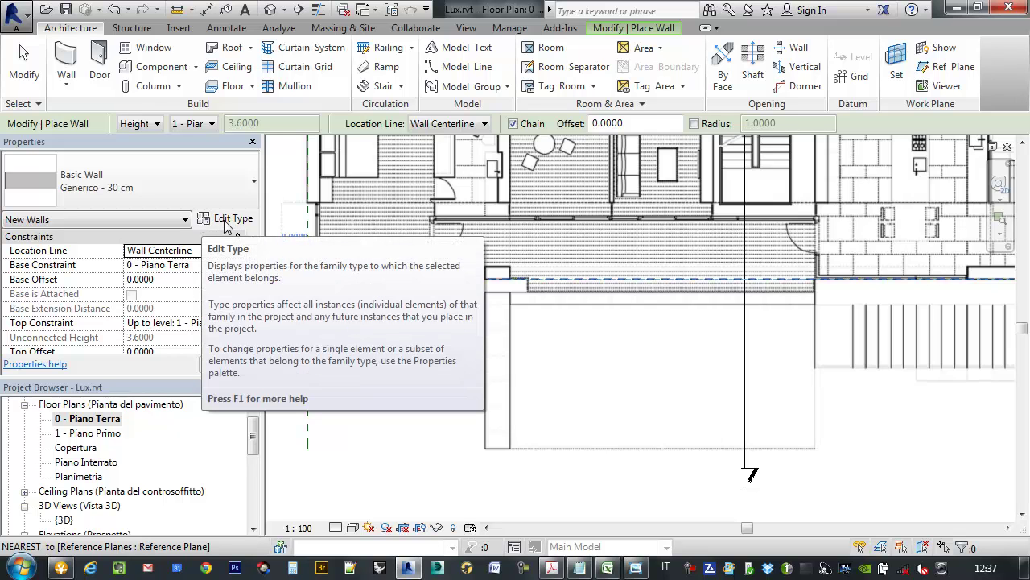
click(104, 188)
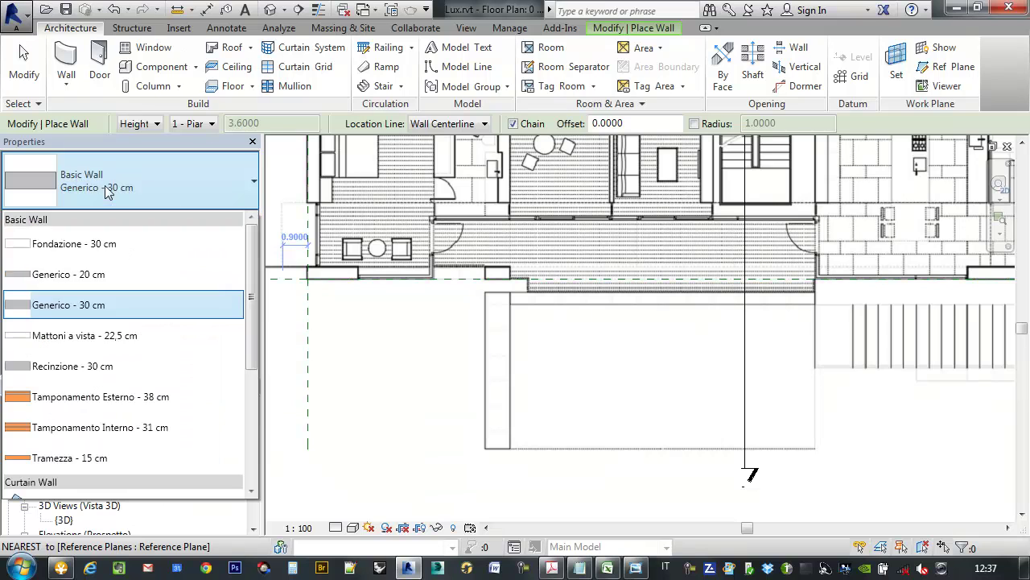
click(57, 310)
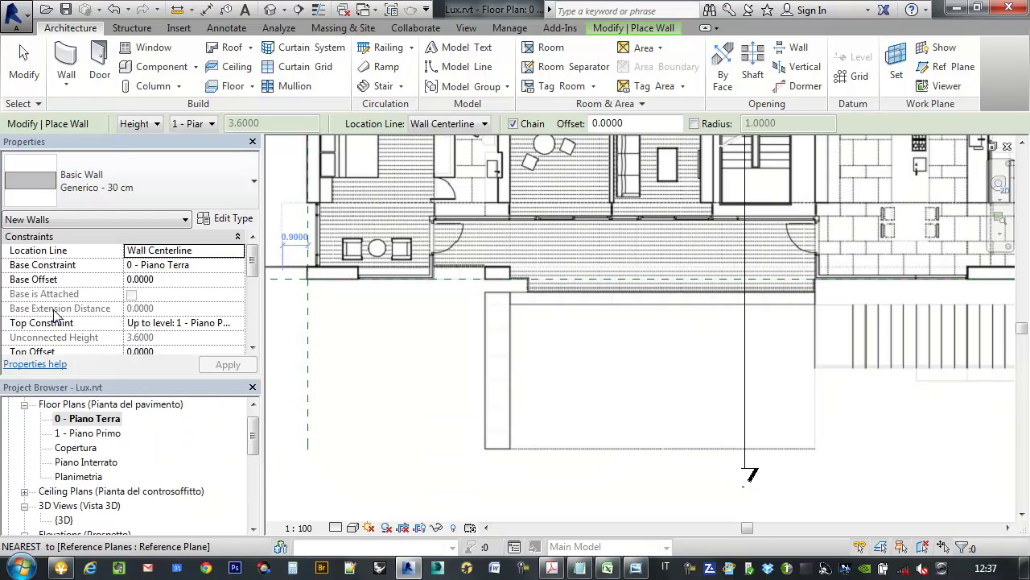
Duplicate the Generico - 30 cm wall type as a new type named 'Lux Esterno'.
click(233, 219)
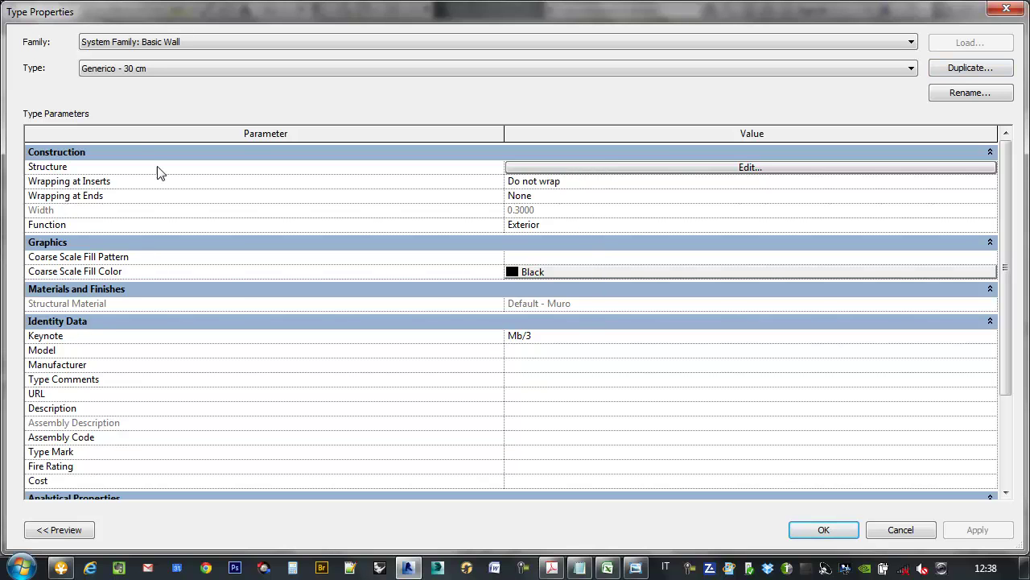
click(964, 71)
mouse_move(834, 381)
mouse_down()
mouse_move(587, 222)
mouse_move(486, 254)
mouse_up()
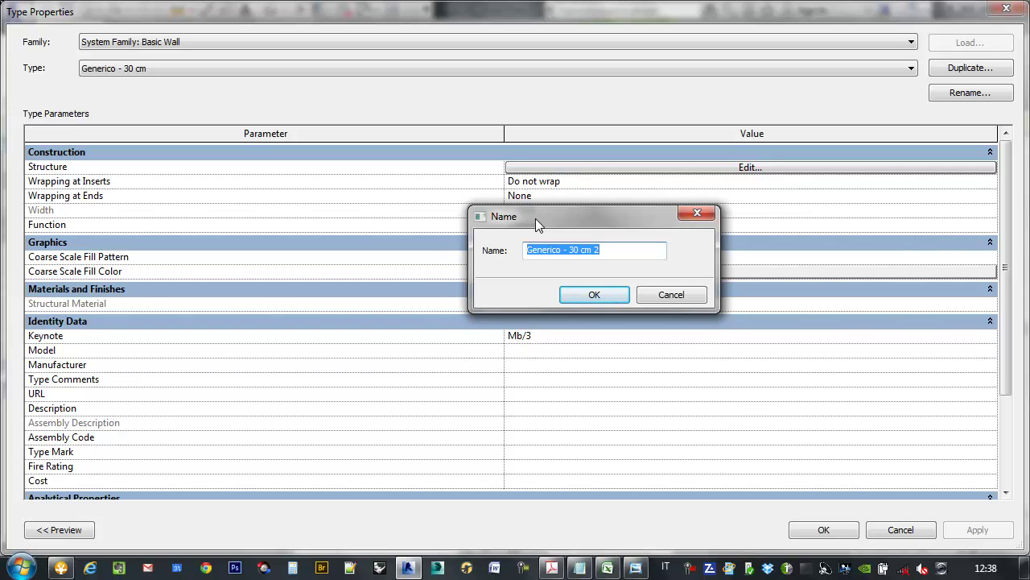
text(LUx)
text(ux Esterno)
click(594, 295)
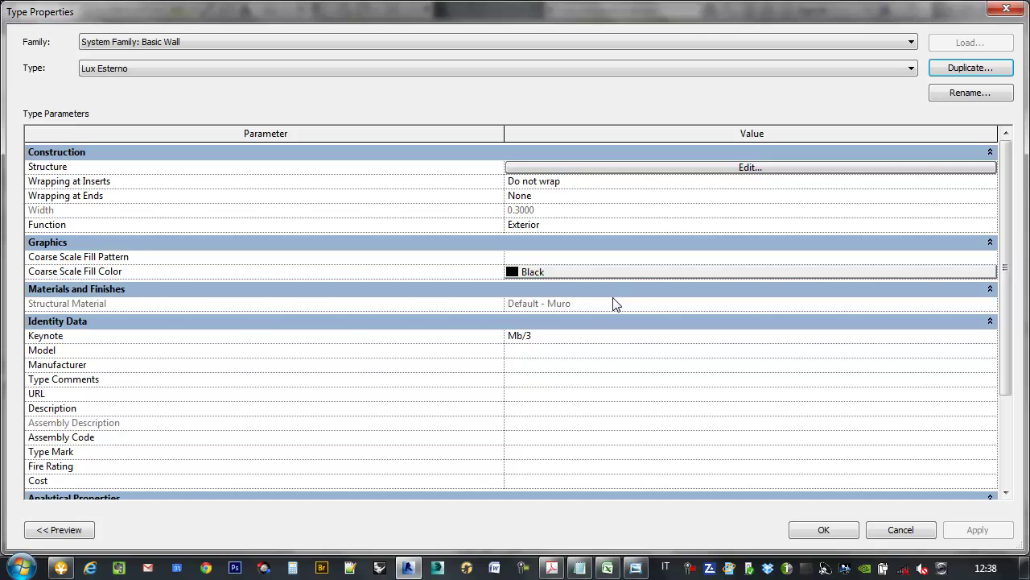
click(857, 532)
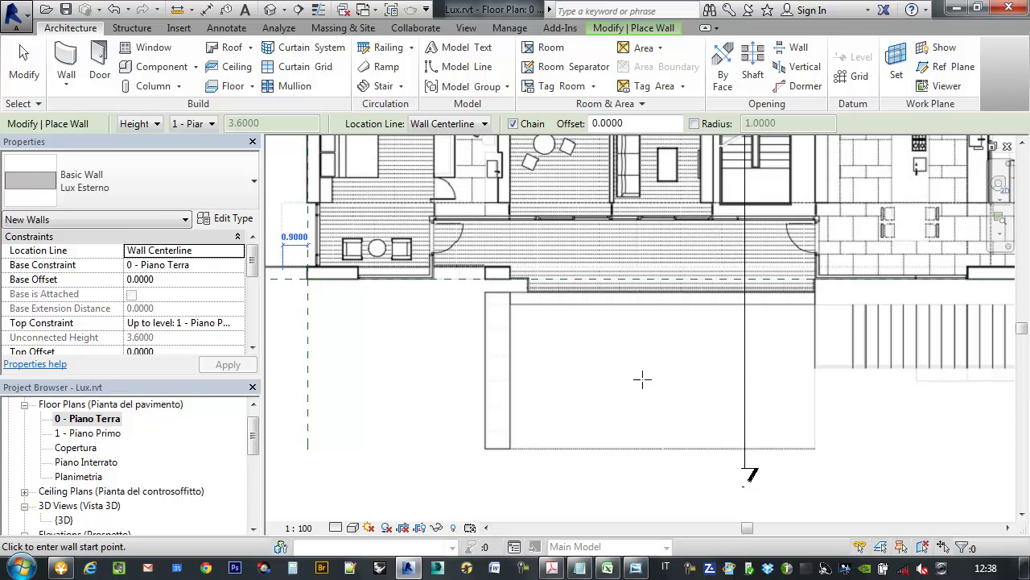
Pick Lux Esterno in the type selector, frame the building, and show the Location Line options.
click(245, 183)
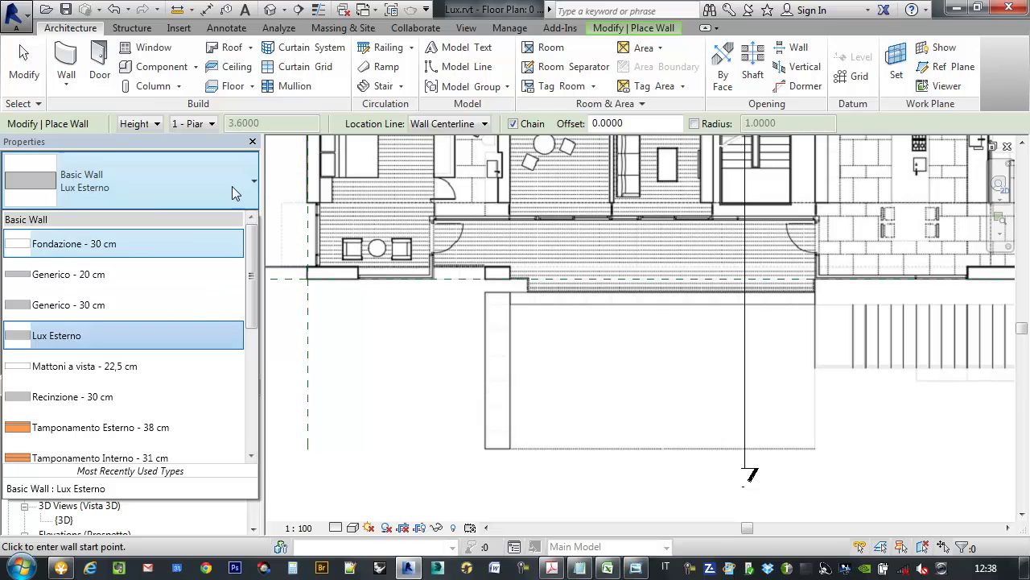
click(232, 186)
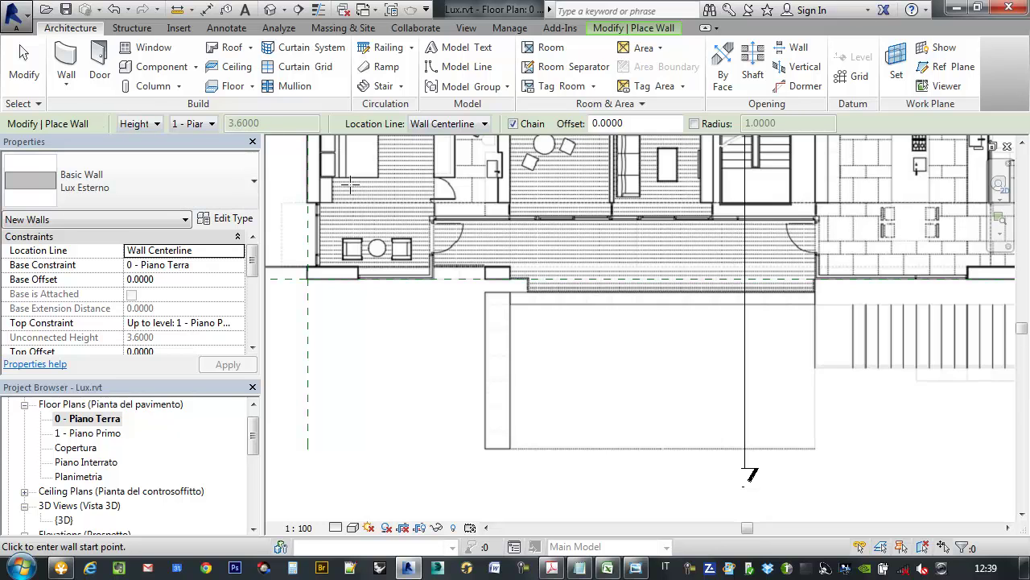
mouse_move(546, 232)
middle_down()
mouse_move(494, 265)
mouse_move(551, 271)
middle_up()
scroll(493, 259, down, 2)
scroll(491, 263, down, 1)
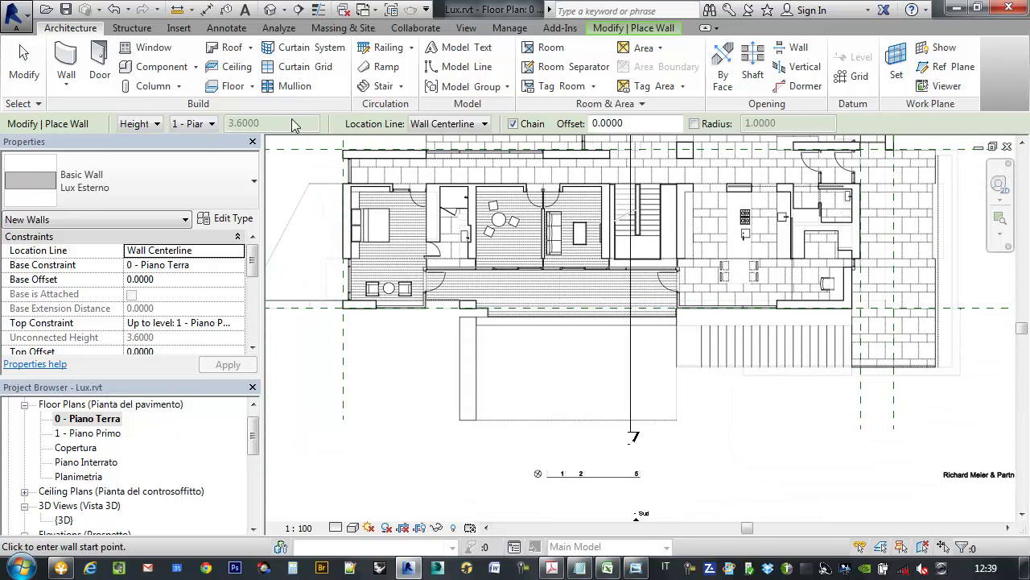
click(472, 127)
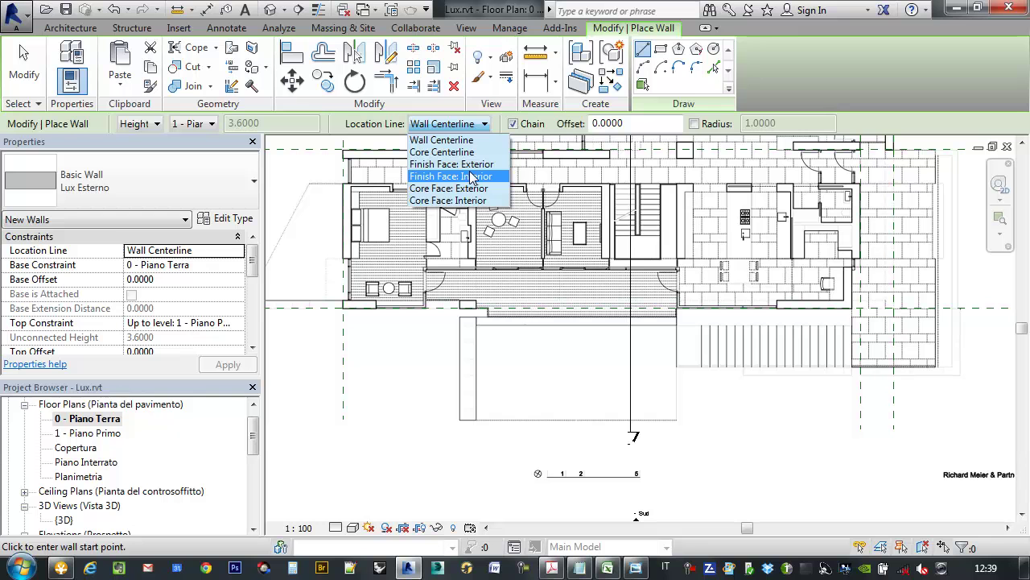
Set the location line to Finish Face: Exterior and zoom into the reference-plane intersection.
click(464, 165)
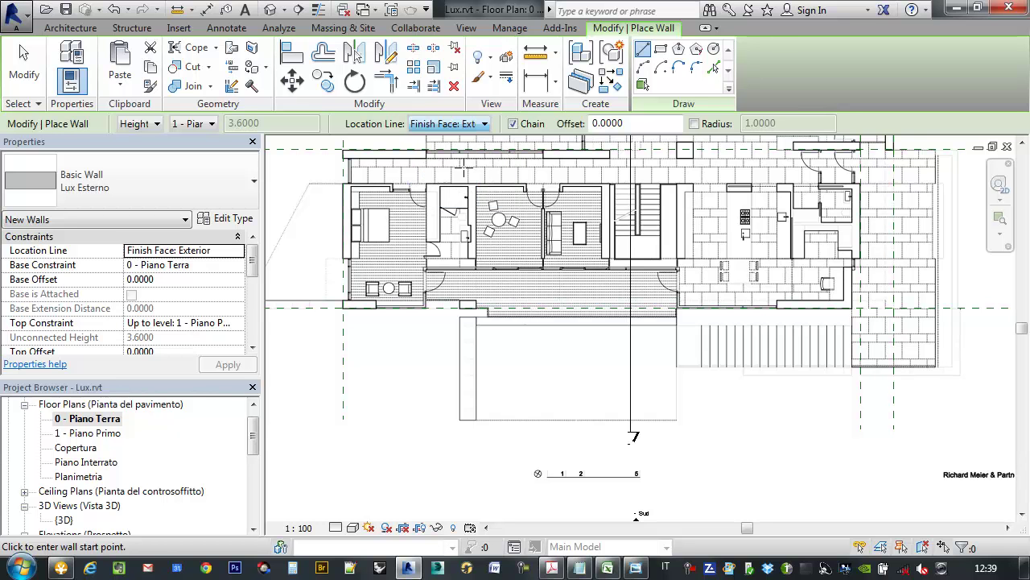
scroll(370, 318, up, 2)
scroll(376, 318, up, 1)
scroll(377, 318, up, 3)
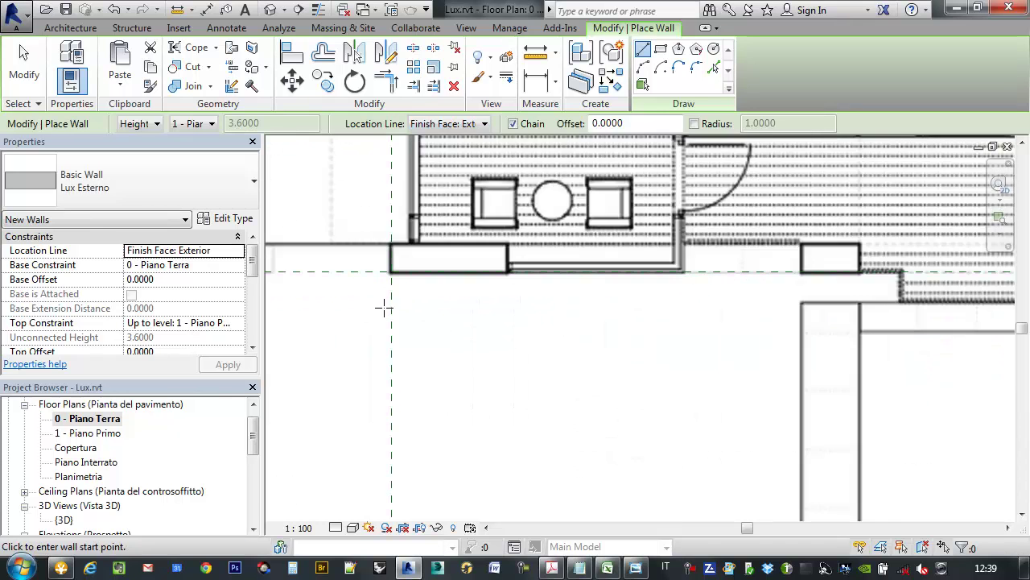
scroll(387, 294, up, 2)
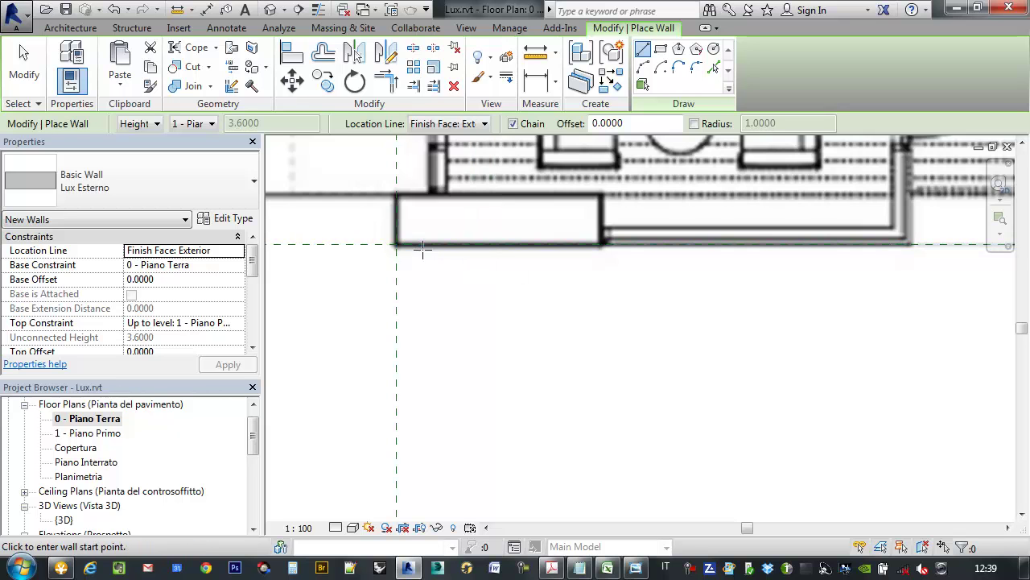
scroll(420, 243, up, 2)
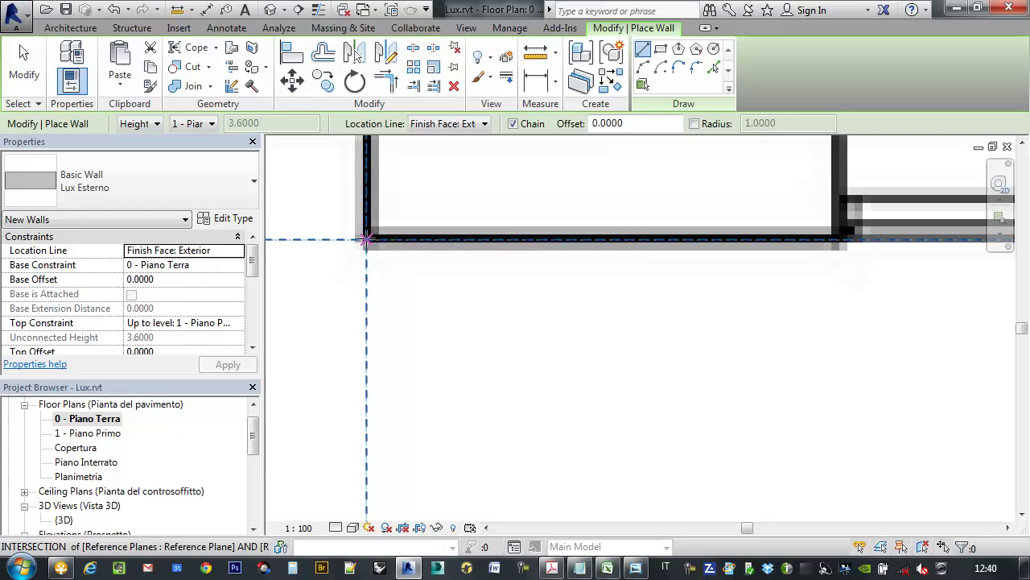
Start a Lux Esterno wall at the reference-plane intersection and pan and zoom around it.
click(366, 240)
scroll(390, 262, up, 3)
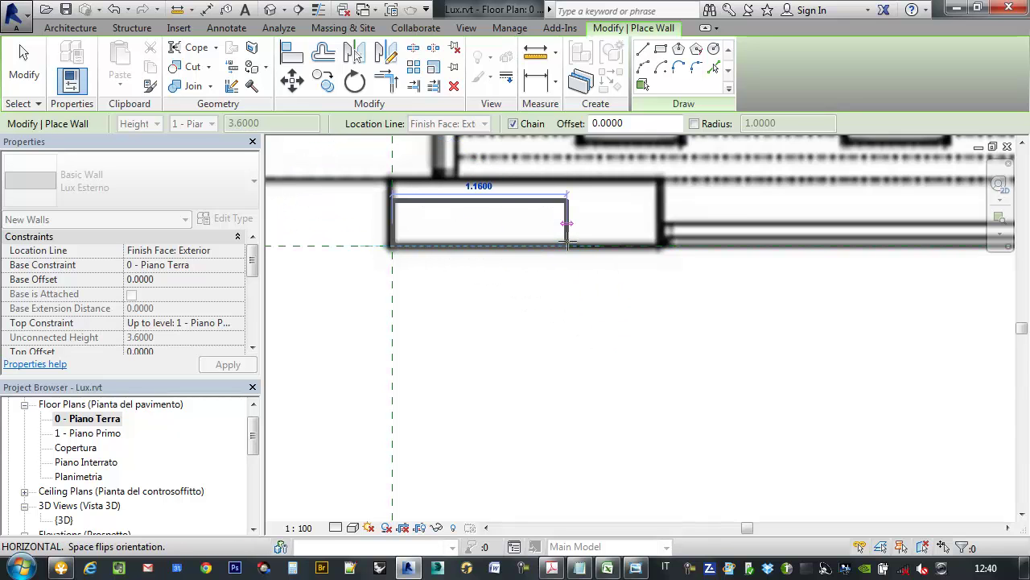
scroll(563, 233, down, 2)
scroll(494, 233, down, 2)
scroll(443, 252, down, 2)
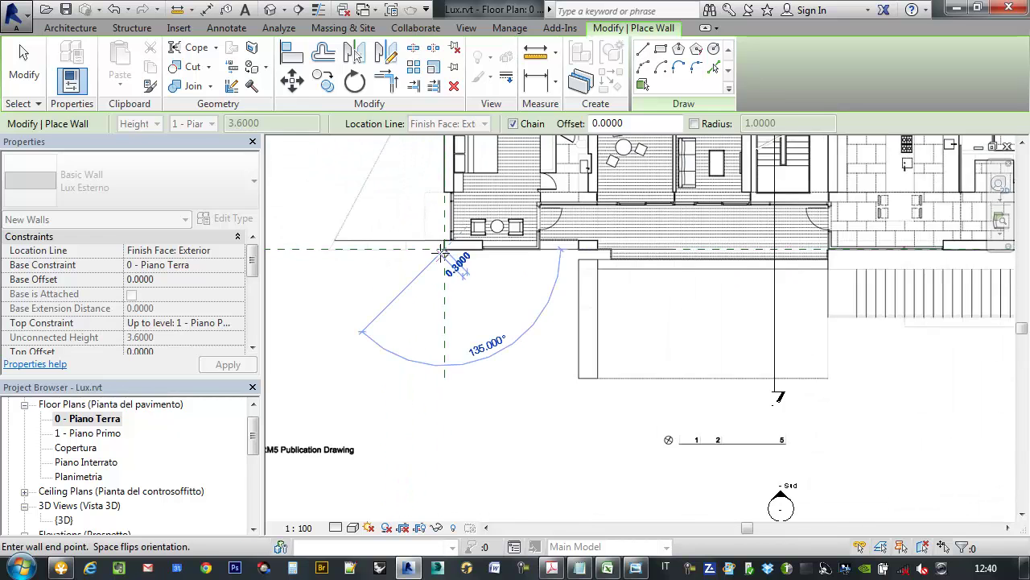
scroll(444, 253, down, 1)
scroll(684, 226, up, 2)
scroll(820, 250, up, 2)
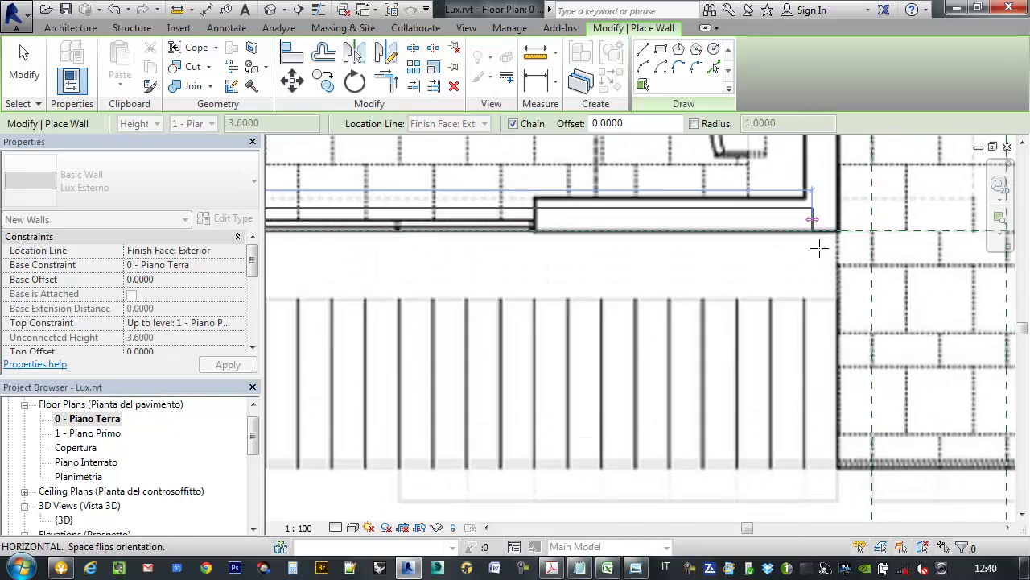
scroll(820, 249, up, 1)
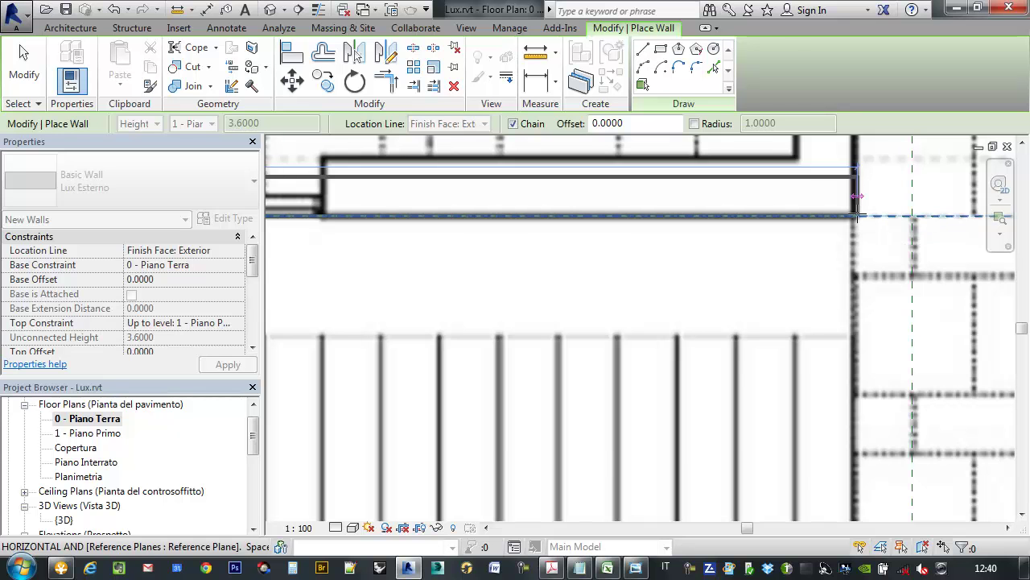
scroll(856, 214, up, 2)
scroll(847, 217, down, 2)
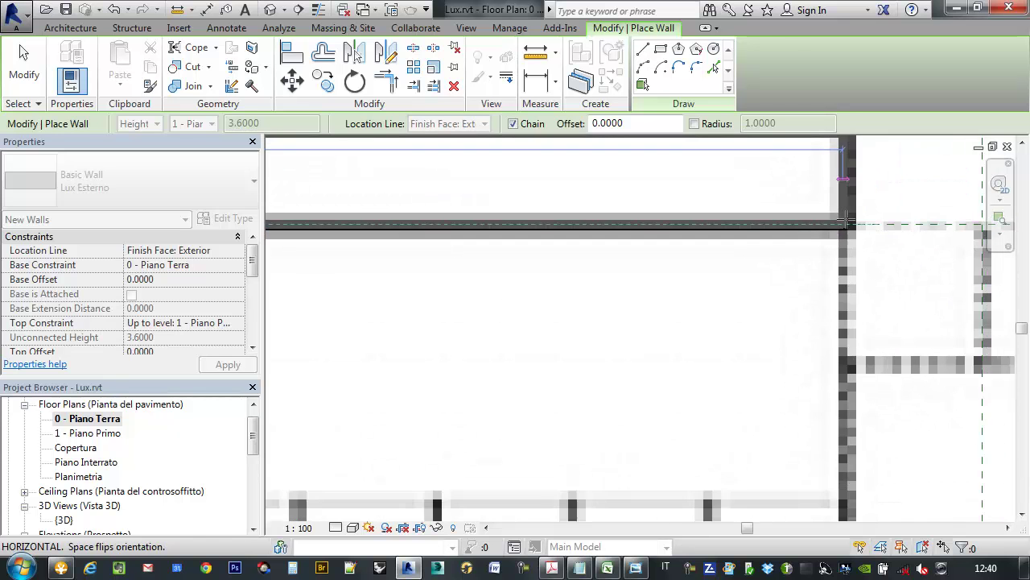
scroll(848, 217, down, 2)
scroll(805, 271, down, 2)
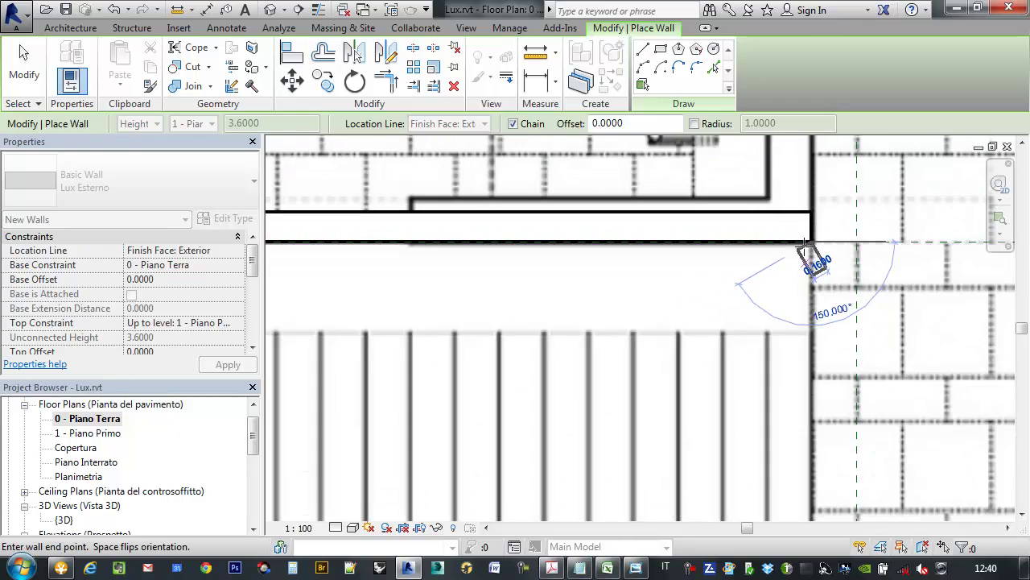
scroll(862, 187, up, 2)
middle_drag(862, 187, 790, 448)
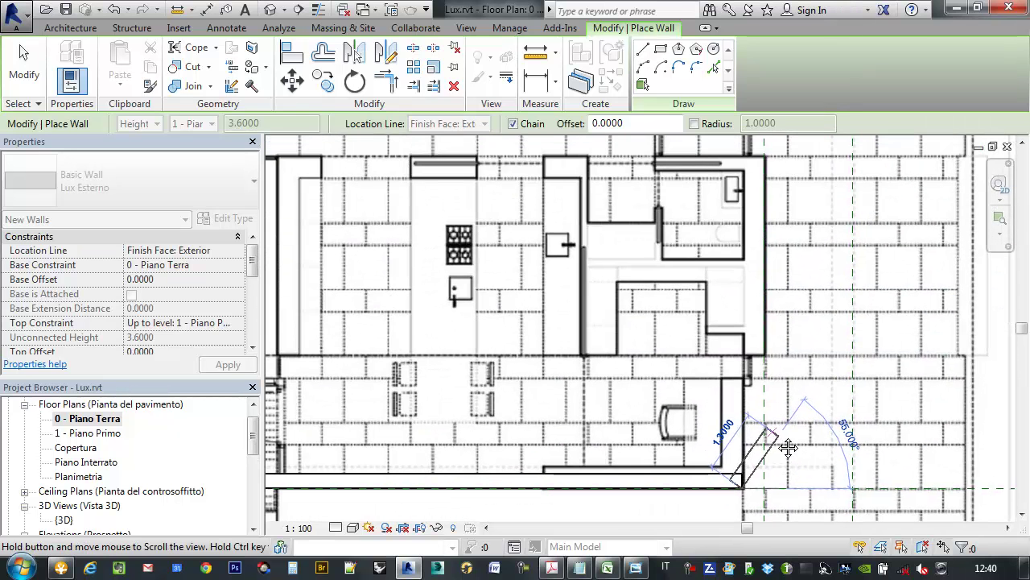
scroll(734, 324, down, 1)
scroll(734, 323, down, 1)
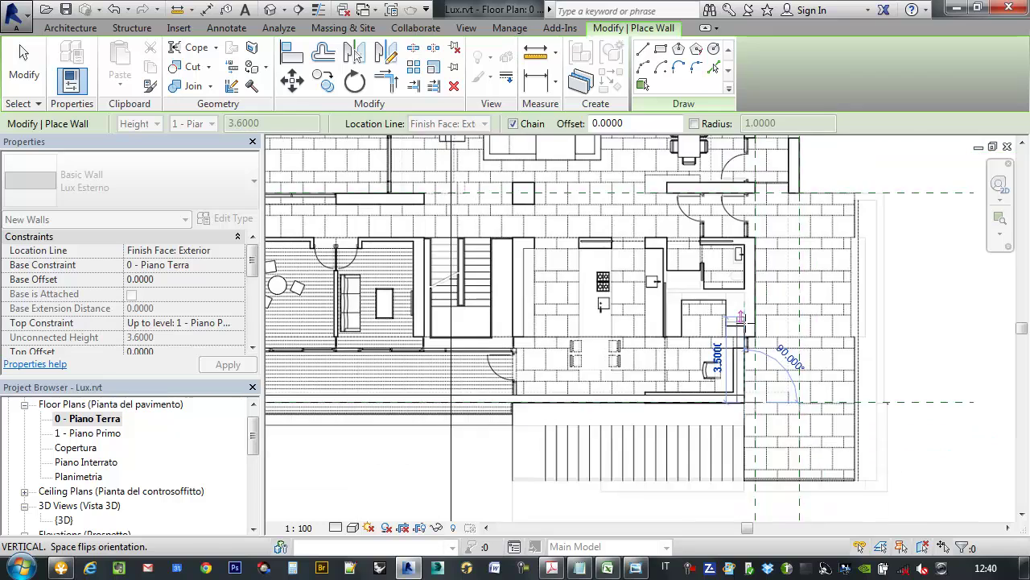
scroll(736, 338, up, 3)
scroll(738, 348, down, 2)
scroll(738, 350, up, 2)
scroll(736, 355, up, 1)
scroll(736, 362, up, 1)
scroll(745, 355, down, 1)
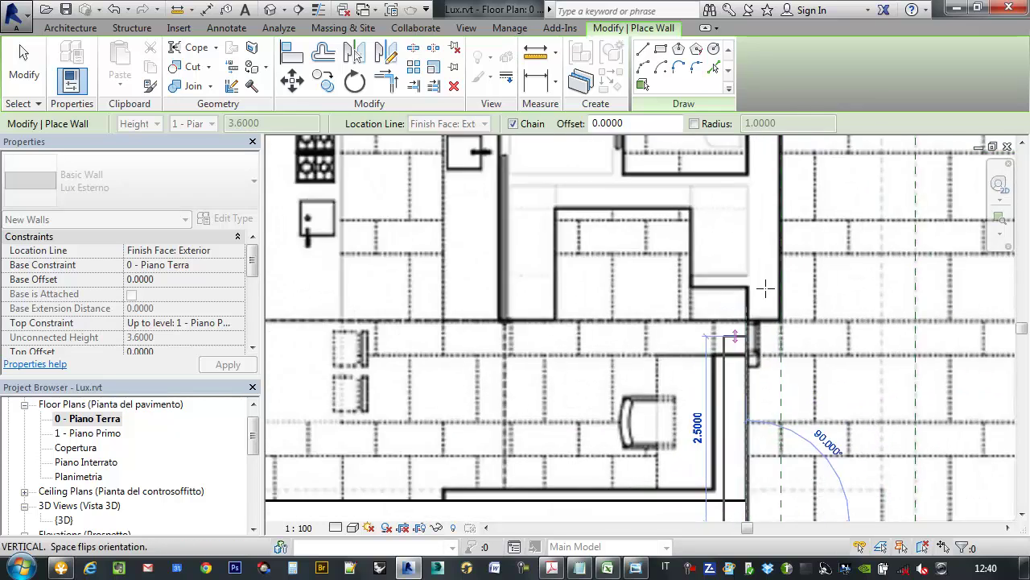
scroll(751, 346, down, 2)
scroll(772, 343, down, 1)
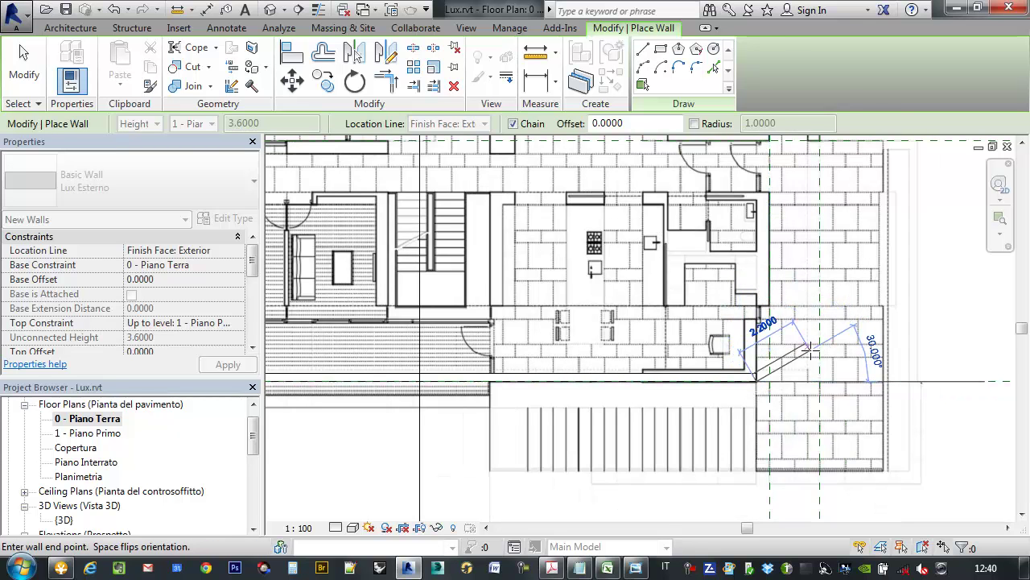
Cancel the unfinished wall segment and exit the Wall command.
key(Escape)
mouse_move(751, 405)
middle_down()
mouse_move(825, 405)
mouse_move(858, 389)
middle_up()
scroll(858, 389, down, 2)
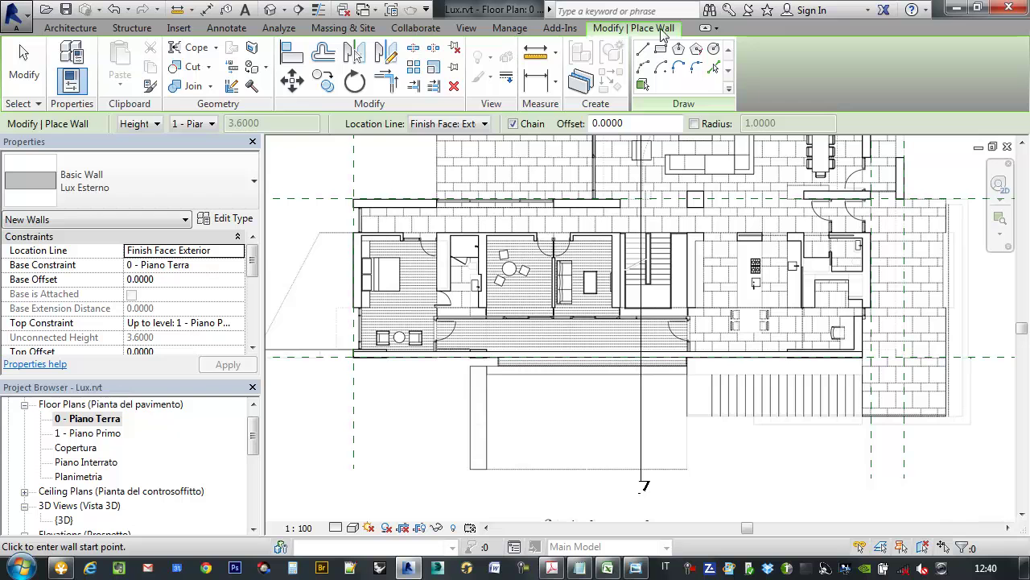
key(Escape)
key(Escape)
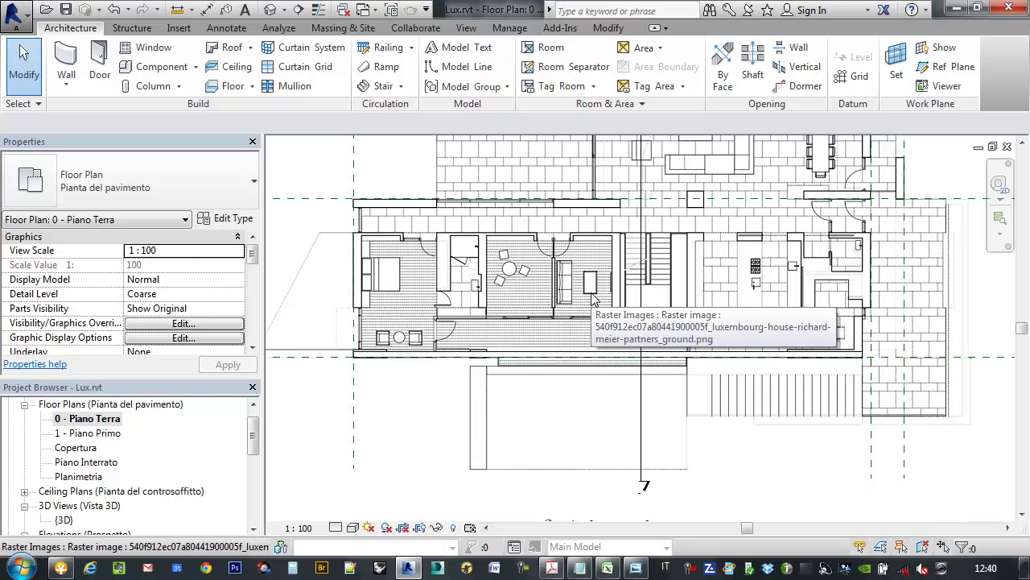
Select the long bottom exterior wall and zoom in on its left end.
click(600, 355)
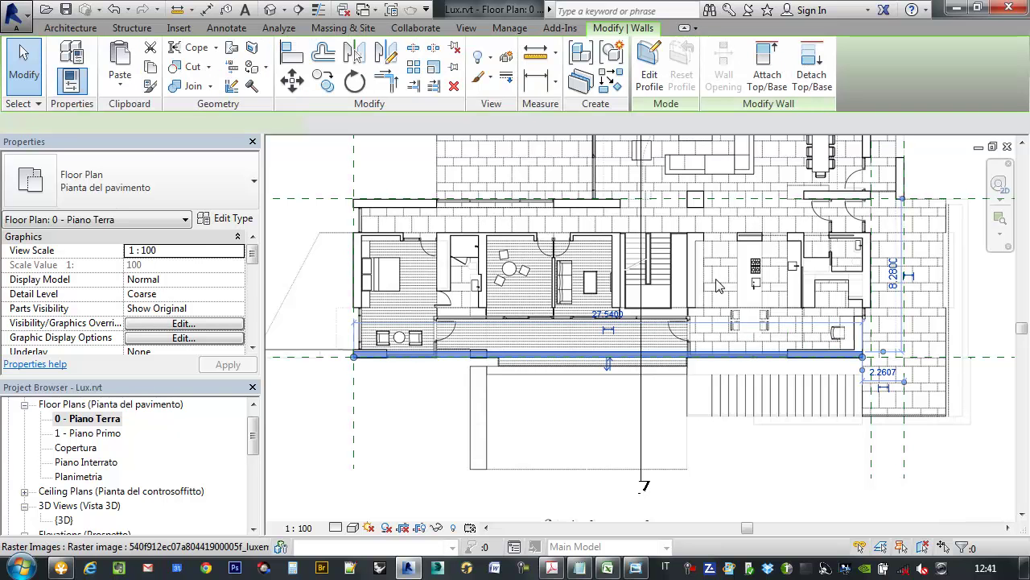
middle_drag(719, 288, 722, 236)
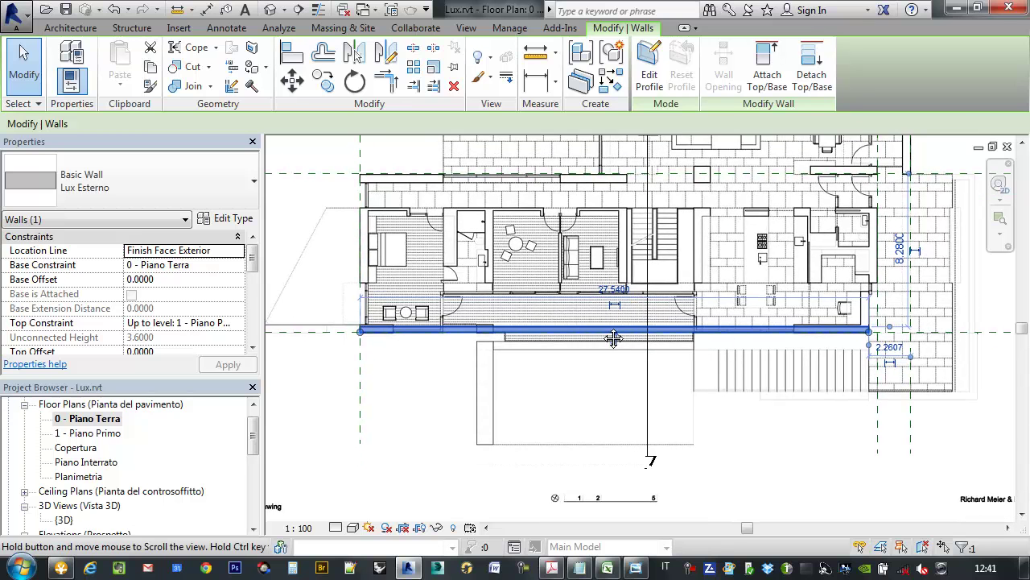
middle_drag(615, 339, 632, 335)
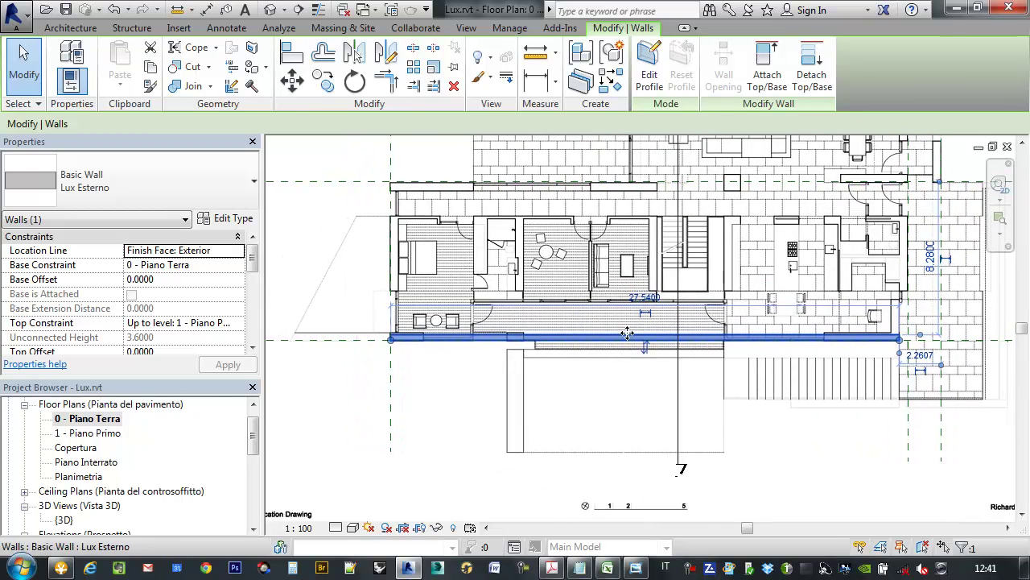
scroll(357, 343, up, 5)
middle_drag(357, 343, 456, 338)
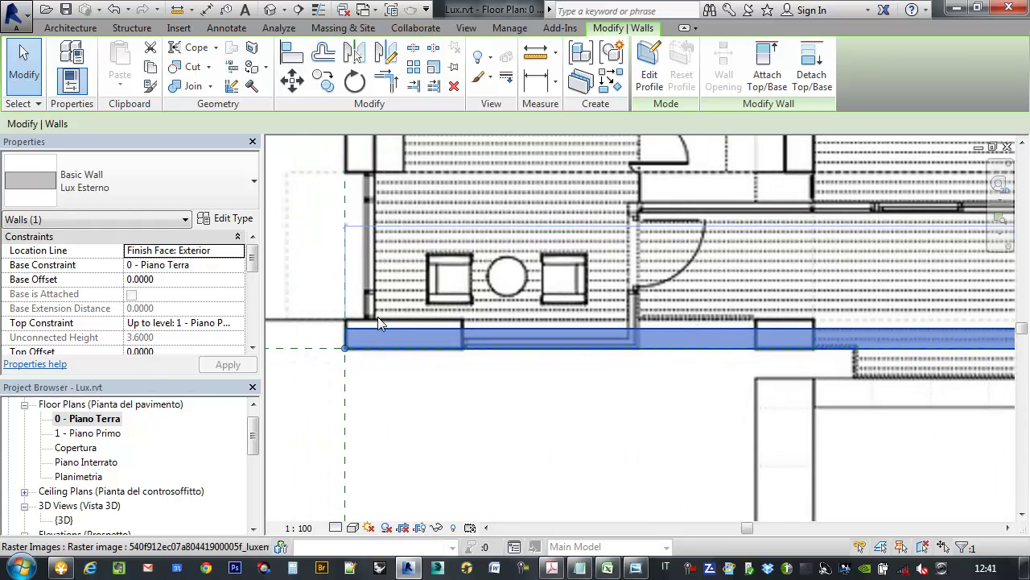
scroll(409, 324, up, 2)
scroll(409, 324, up, 2)
scroll(430, 336, up, 2)
mouse_move(431, 336)
middle_down()
mouse_move(536, 292)
mouse_move(571, 292)
middle_up()
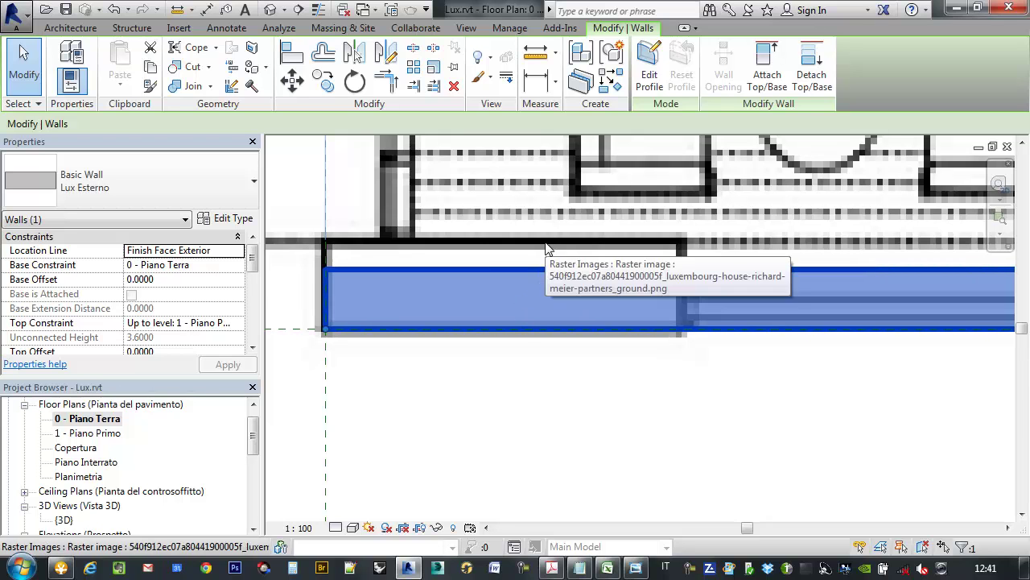
middle_drag(554, 293, 539, 282)
Clear the selection, cancel a stray separator line, and reselect the Lux Esterno wall.
key(Escape)
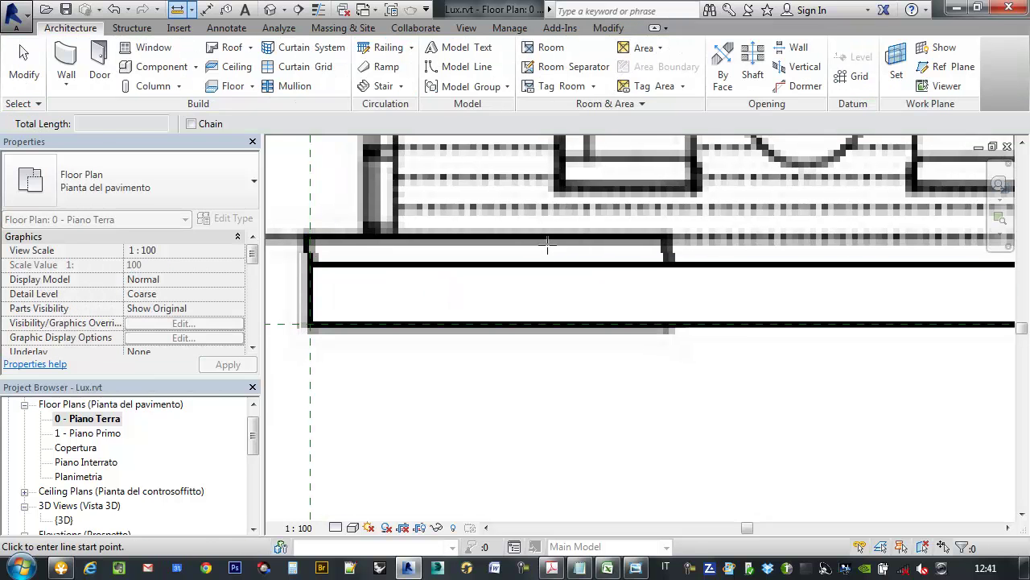
click(547, 234)
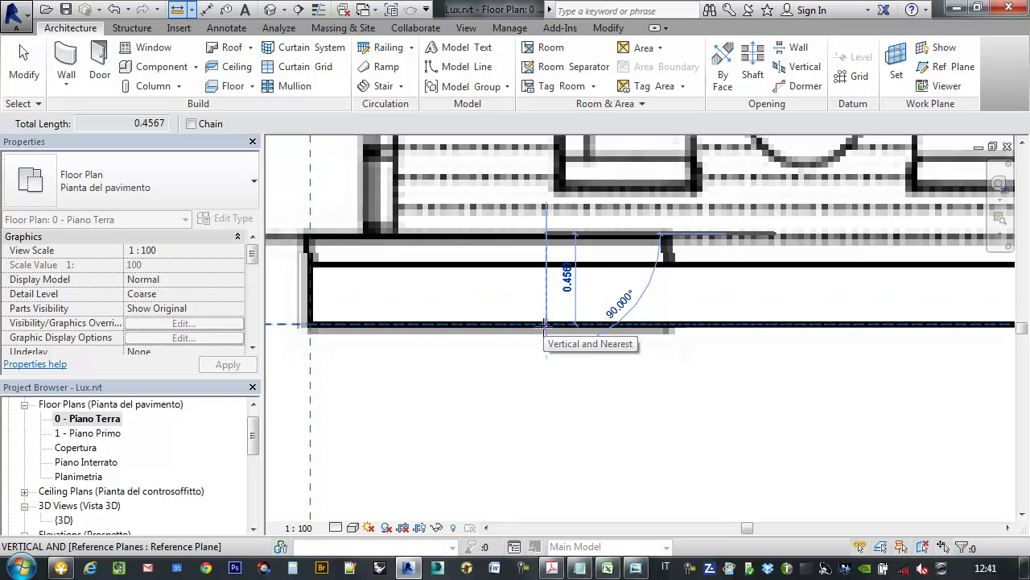
key(Escape)
key(Escape)
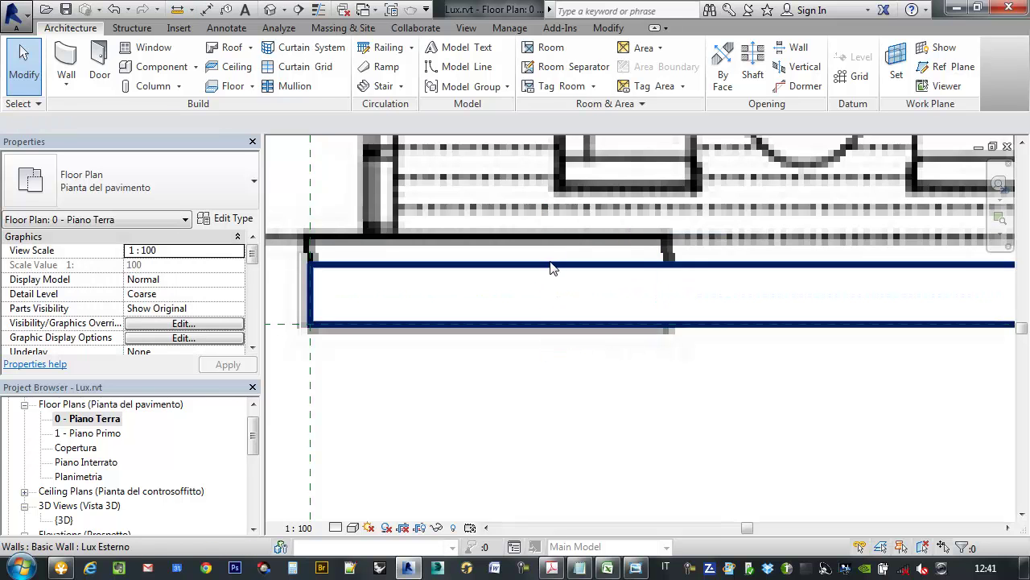
click(555, 266)
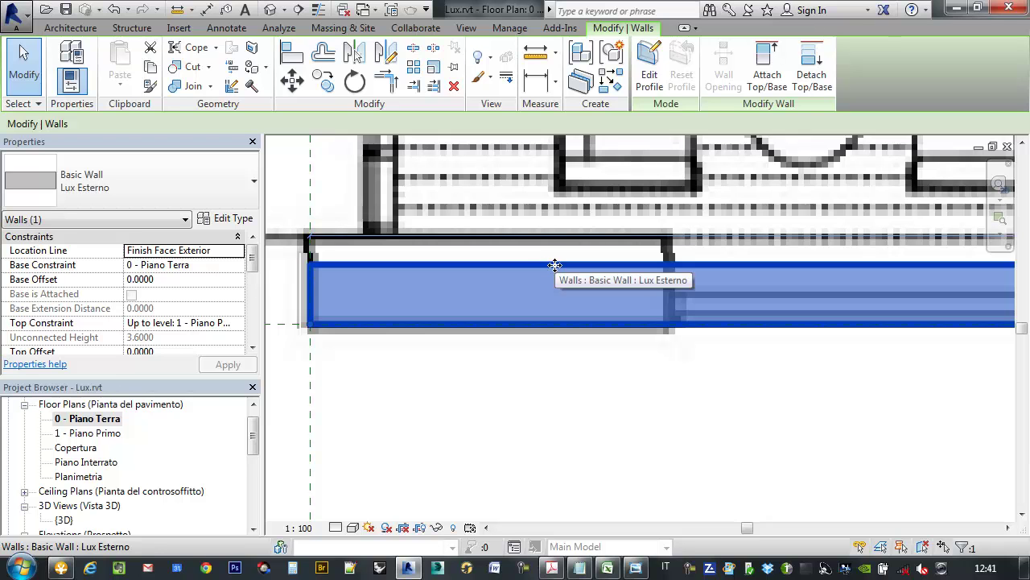
Open Lux Esterno's Type Properties and its Structure Edit Assembly dialog.
click(237, 222)
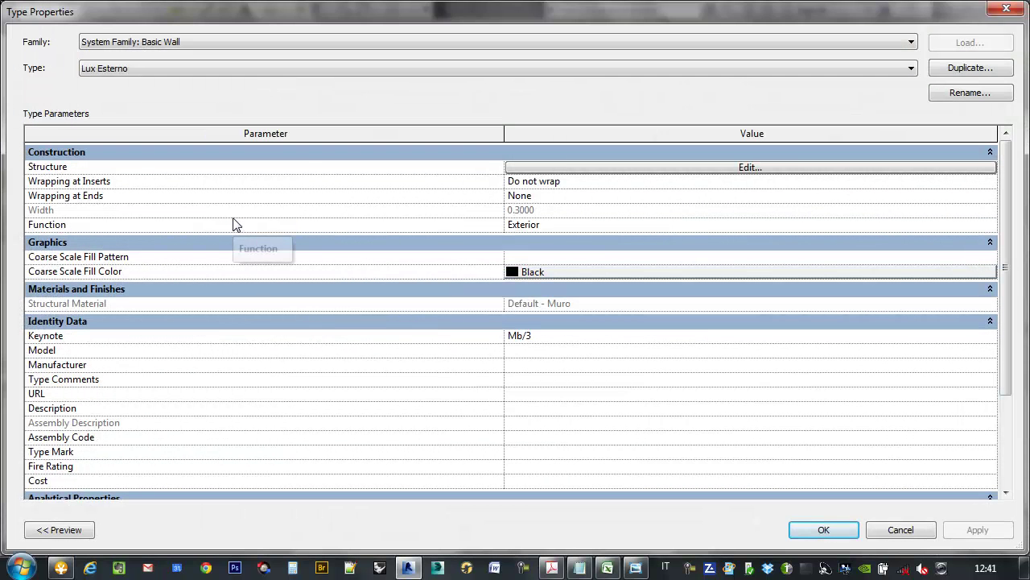
mouse_move(161, 4)
mouse_down()
mouse_move(193, 37)
mouse_move(195, 29)
mouse_up()
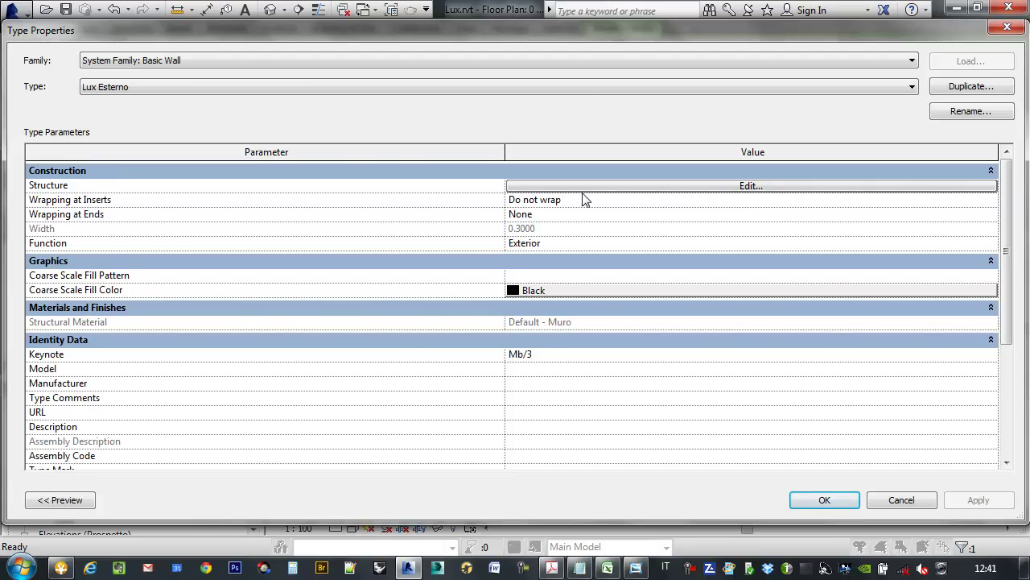
click(744, 188)
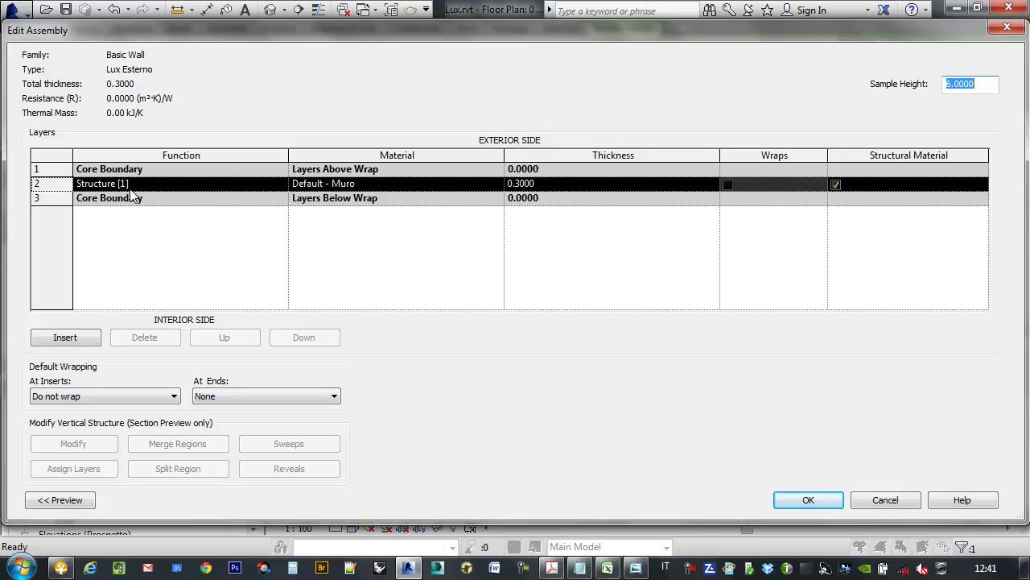
Change the Default - Muro structure layer to 0.4 thick and insert a new layer.
click(523, 187)
drag(536, 186, 516, 185)
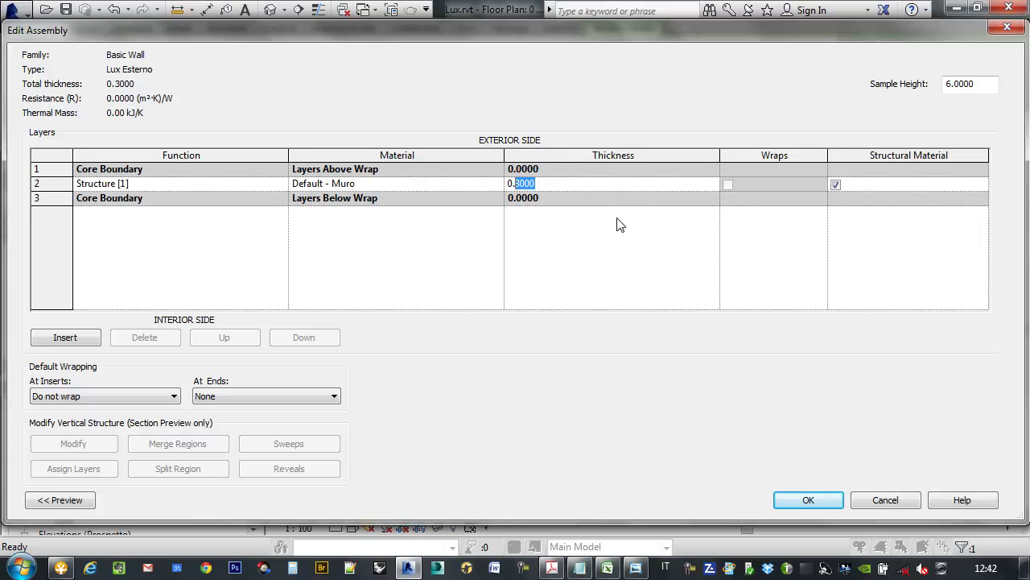
text(4)
key(Tab)
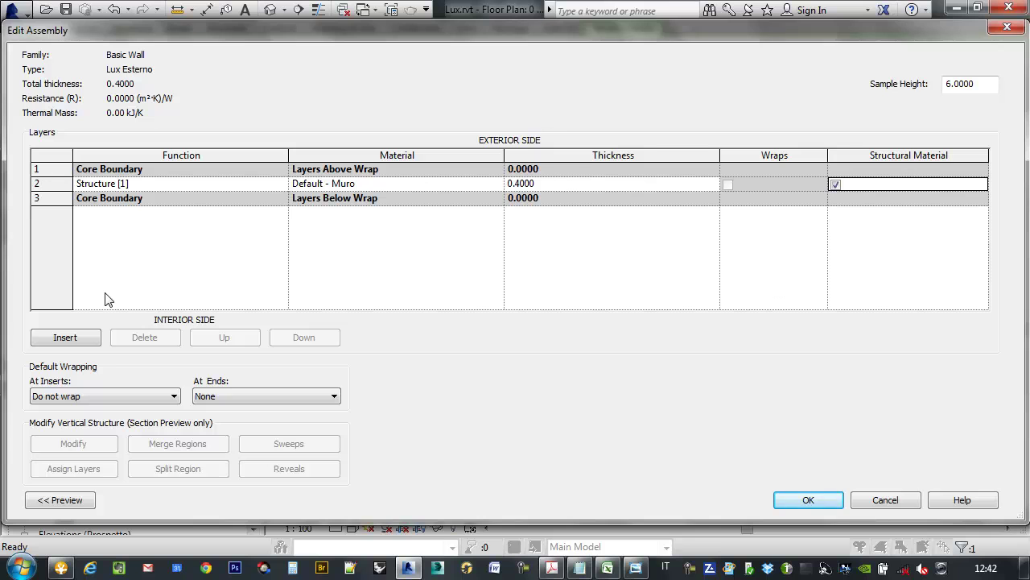
click(63, 341)
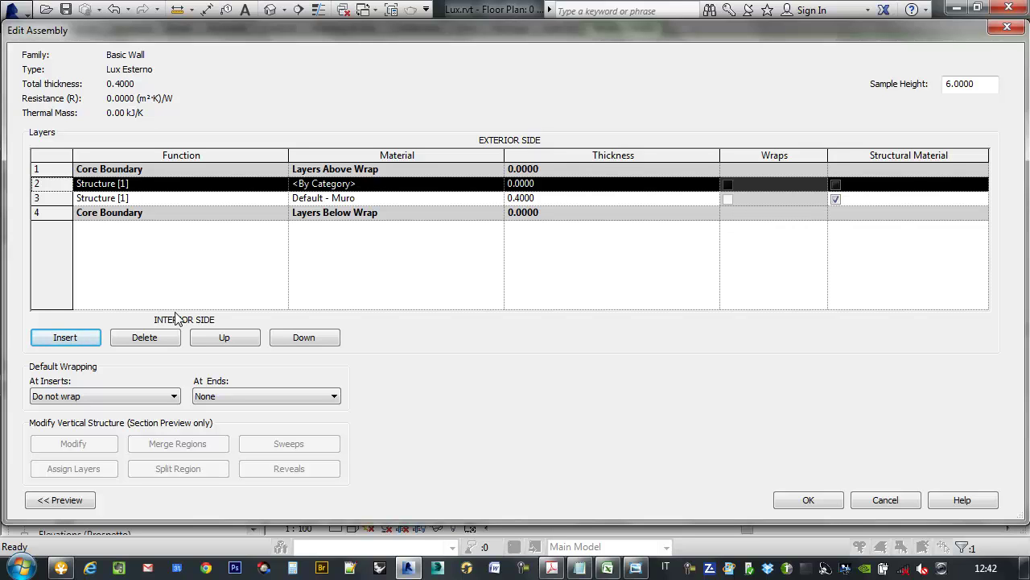
Show the section preview and move the new layer to the top as a Finish 1 layer.
click(75, 506)
drag(247, 32, 367, 17)
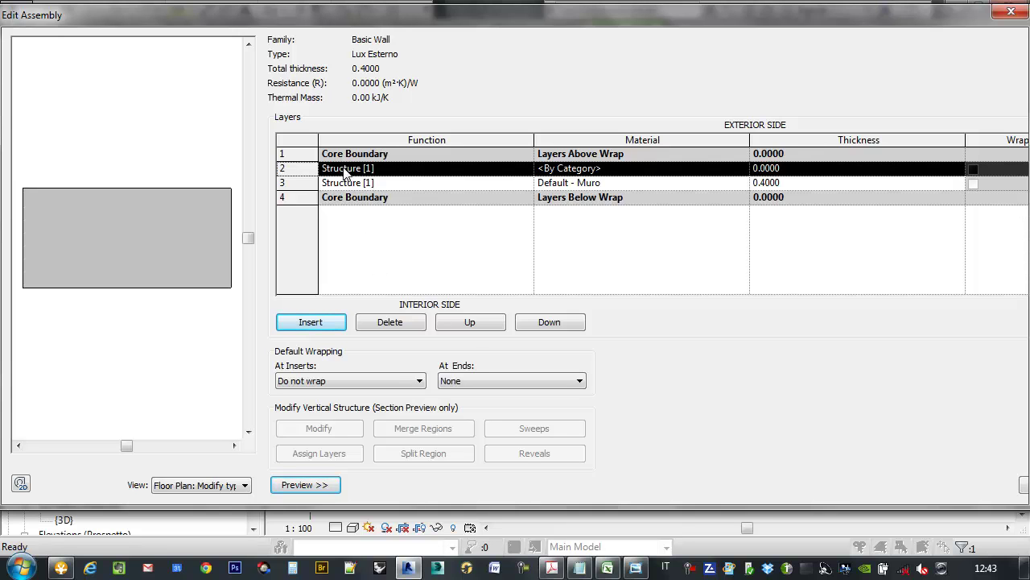
click(471, 328)
click(428, 155)
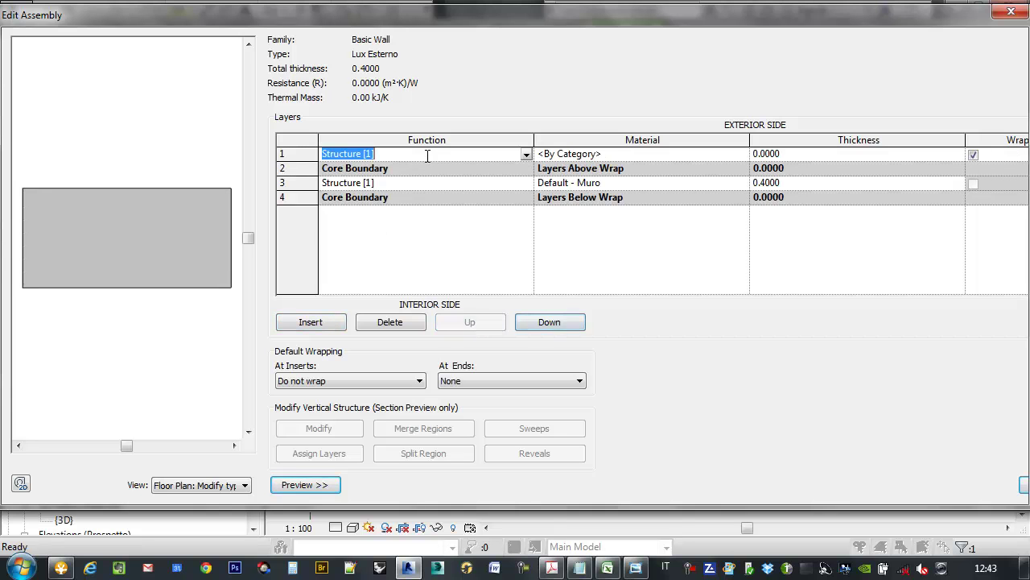
click(526, 155)
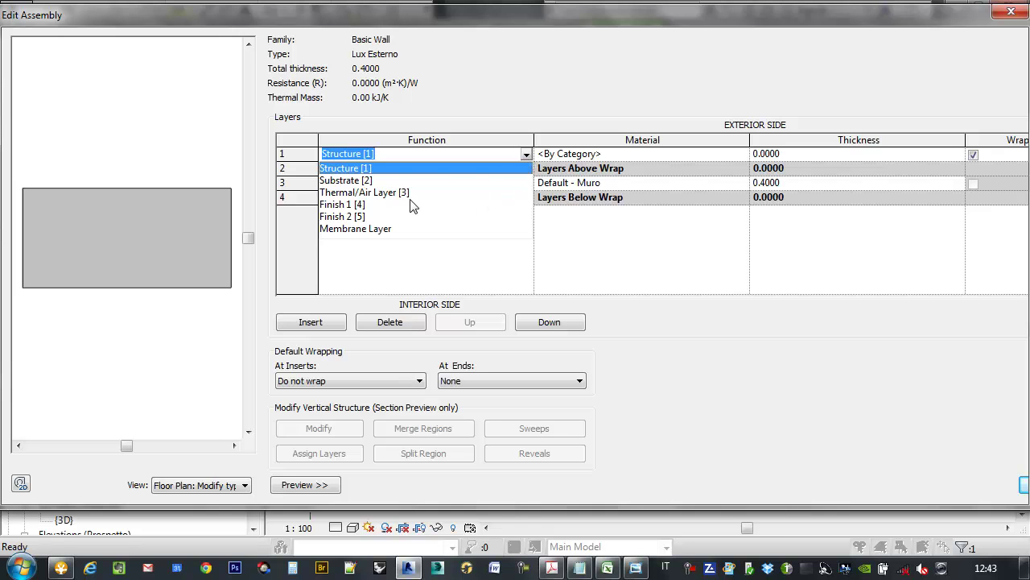
click(352, 205)
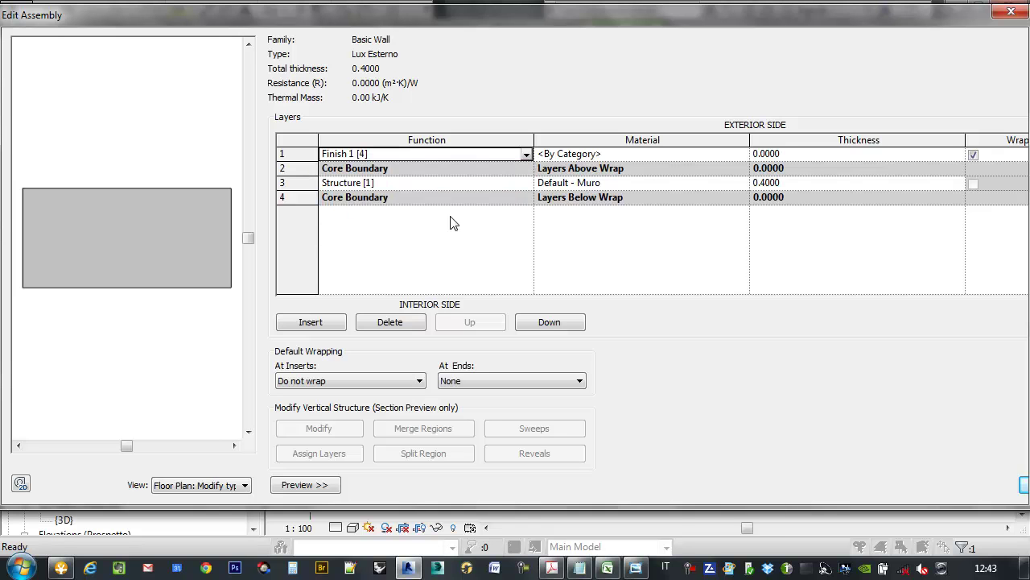
Insert another layer, move it to the bottom, and make it a Finish 1 layer.
click(338, 186)
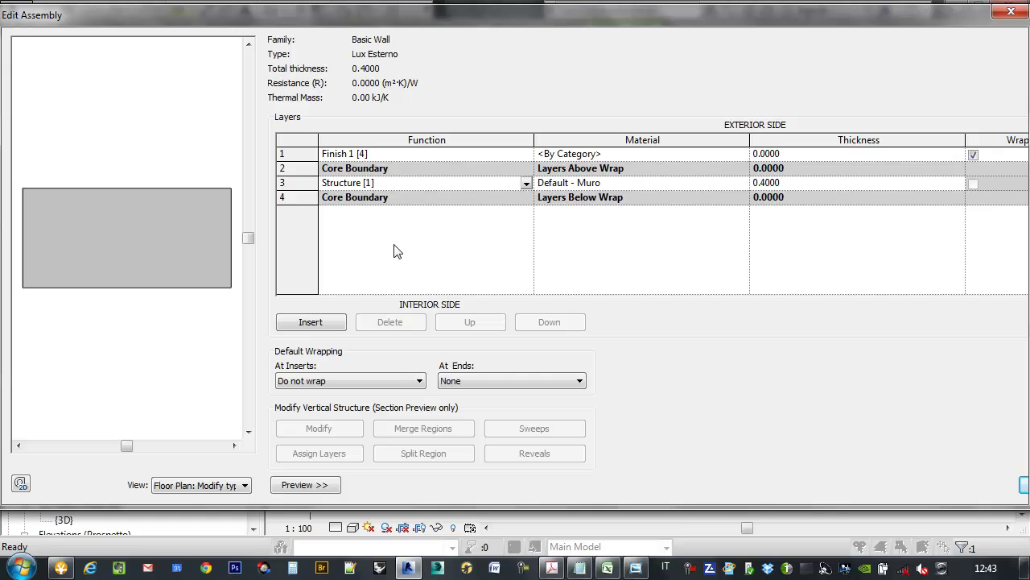
click(320, 326)
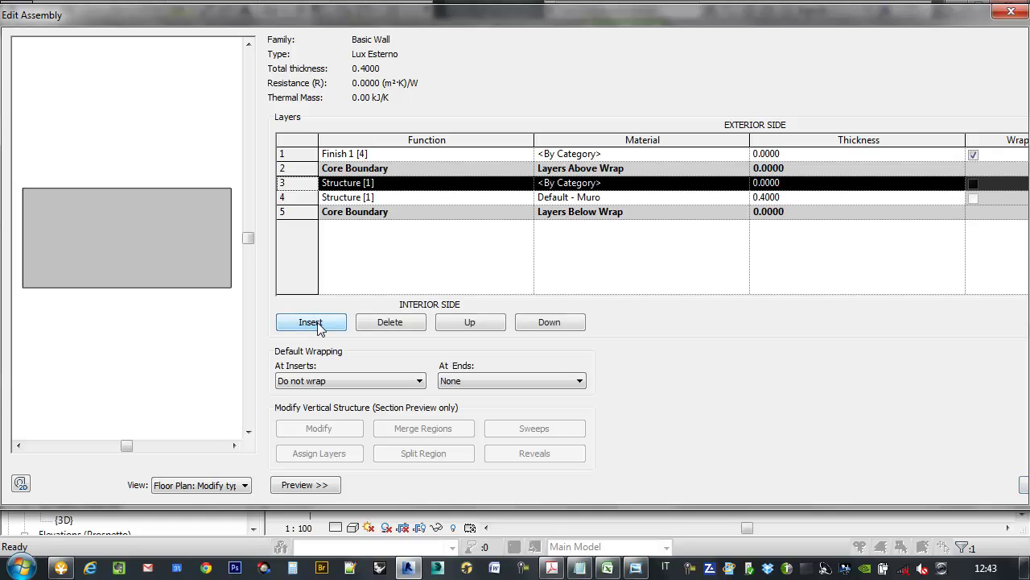
click(533, 323)
click(535, 323)
click(484, 214)
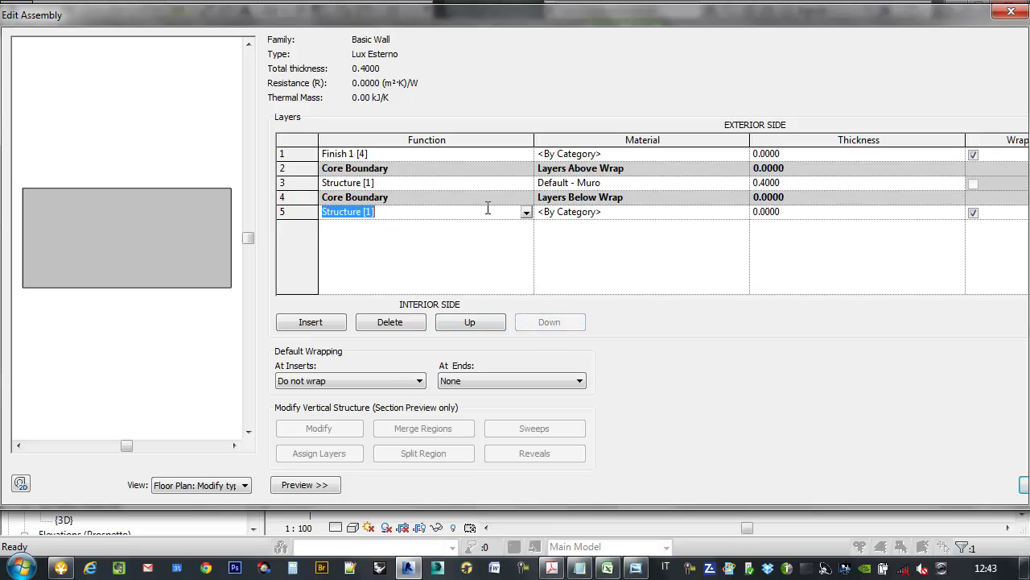
click(525, 213)
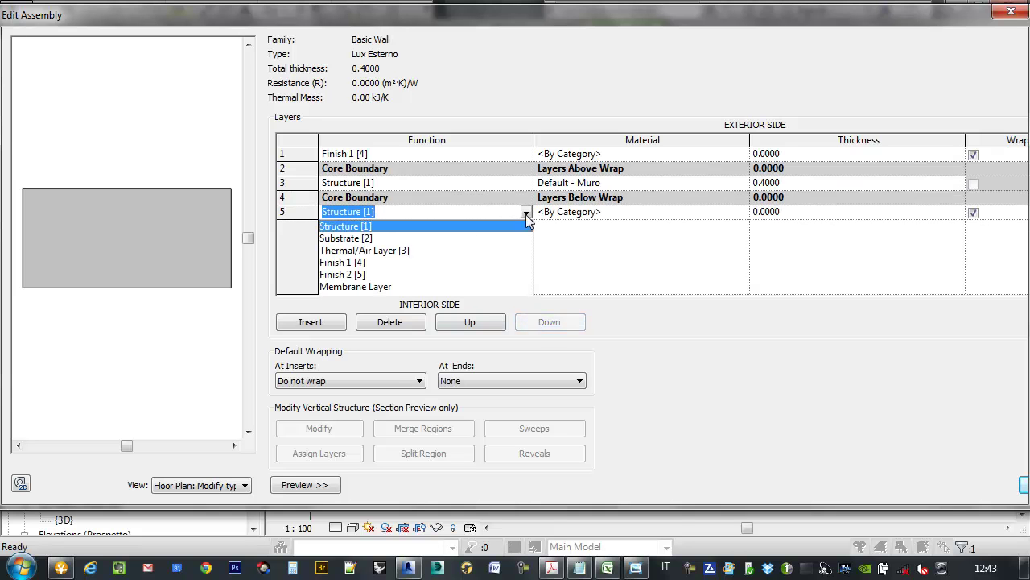
click(364, 262)
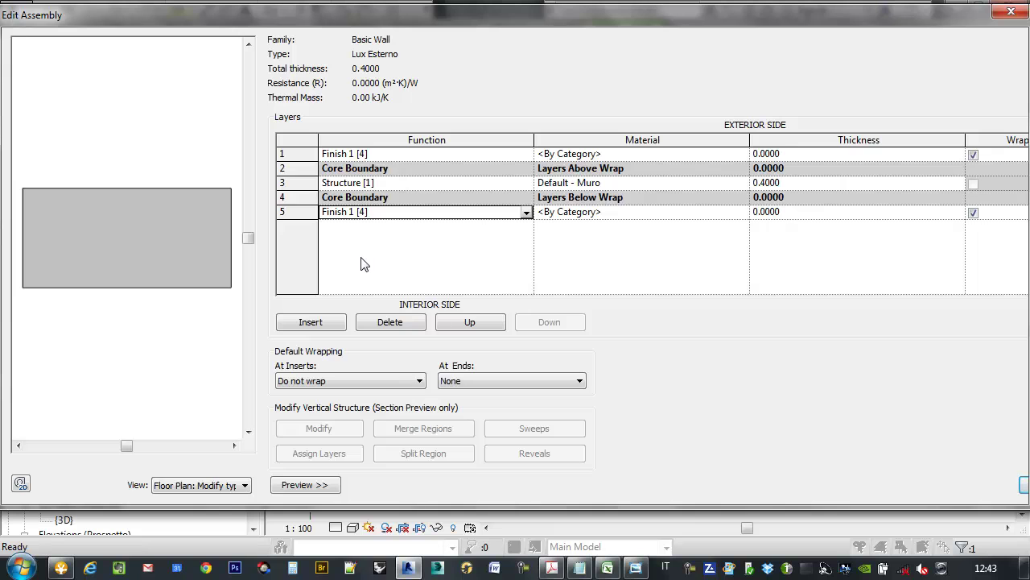
Set the exterior finish thickness to 0.04 and the interior finish to 0.01.
click(779, 157)
drag(782, 154, 771, 154)
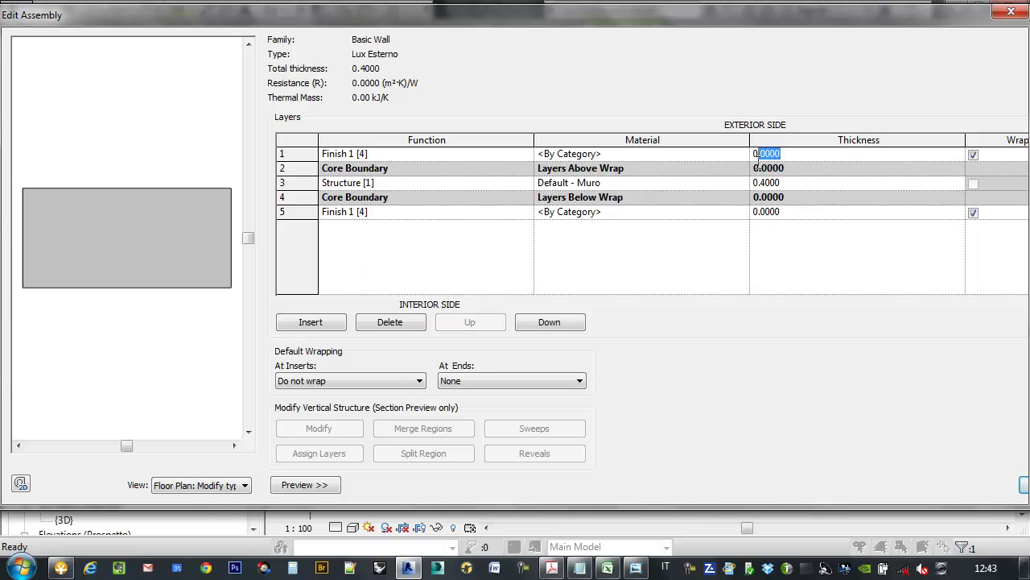
drag(773, 153, 766, 166)
text(4)
click(785, 244)
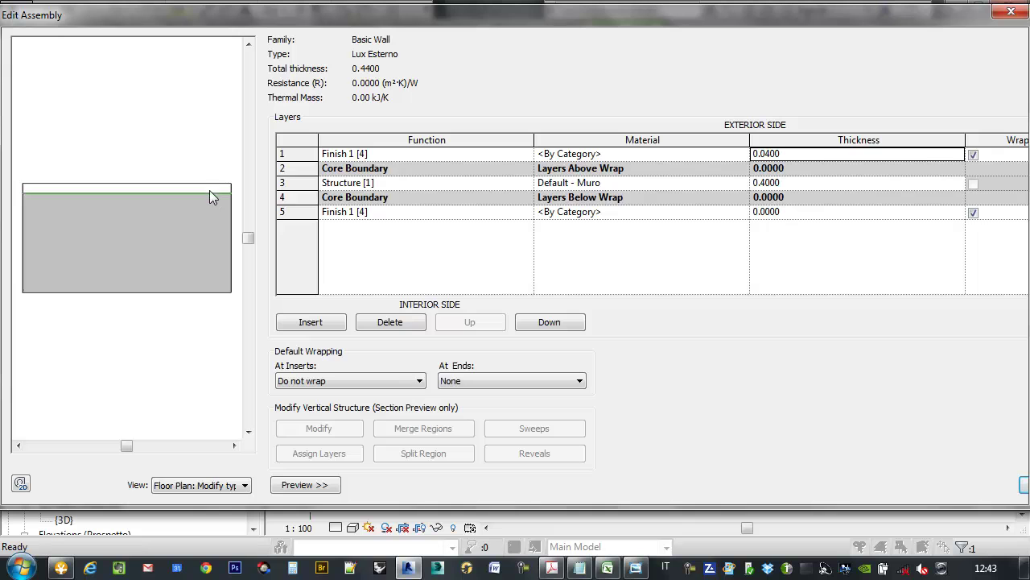
click(780, 212)
mouse_move(782, 211)
mouse_down()
mouse_move(762, 220)
mouse_move(769, 230)
mouse_up()
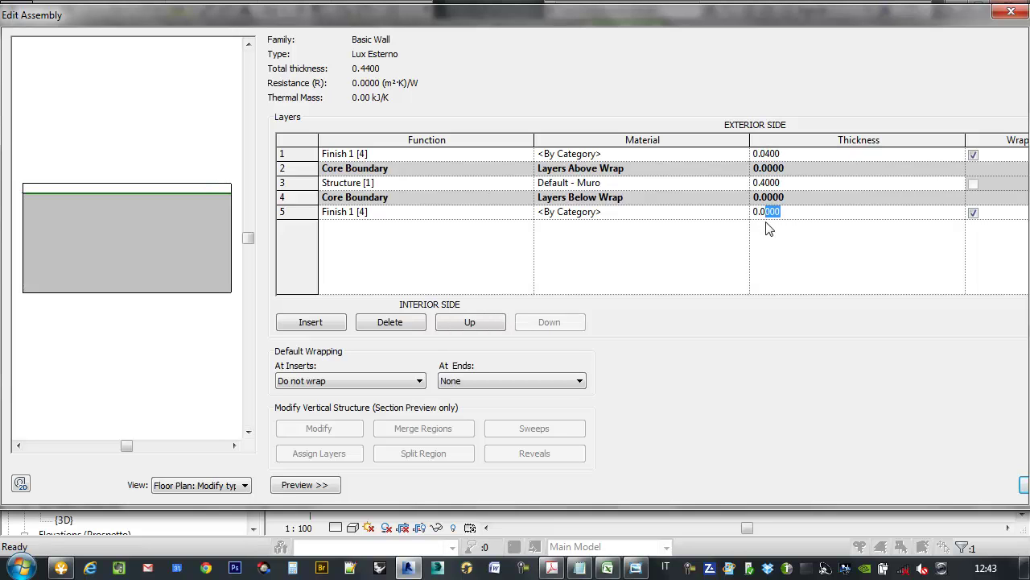
text(1)
key(Return)
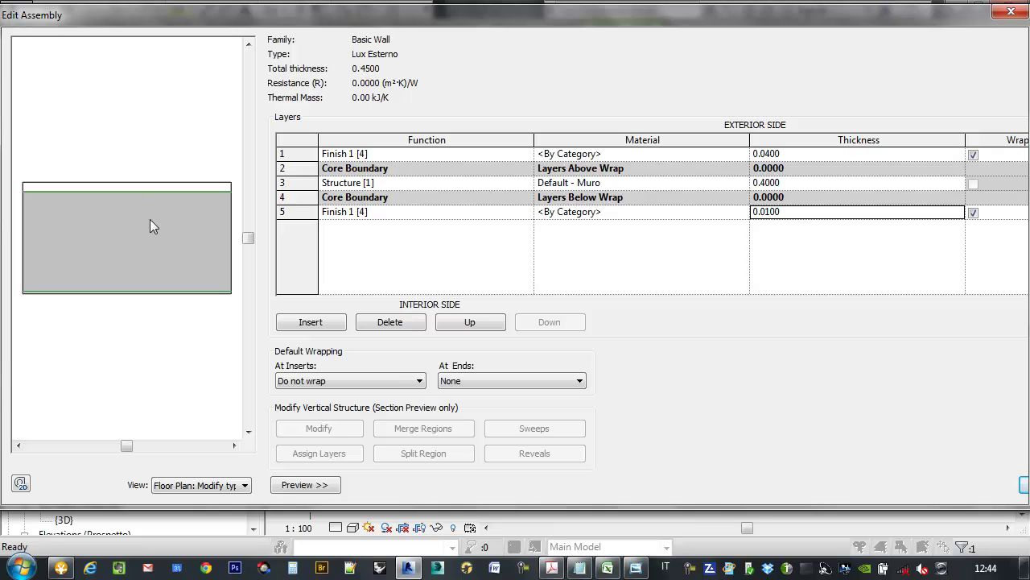
Set the Lux Esterno layers to 0.36 structure, 0.02 interior finish and 0.07 exterior finish.
click(785, 183)
drag(786, 183, 764, 185)
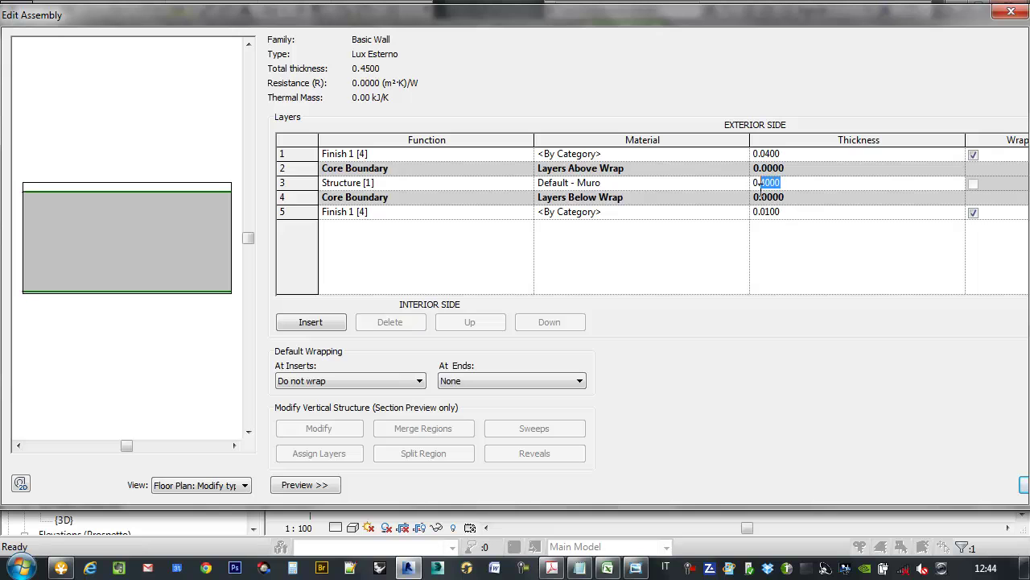
text(36)
click(788, 211)
drag(783, 211, 769, 213)
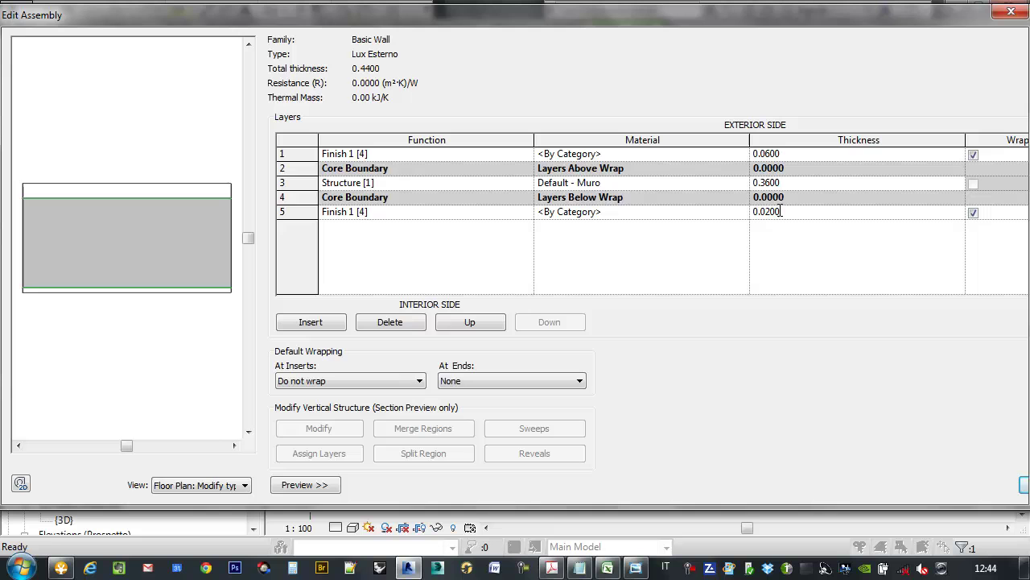
click(785, 154)
drag(783, 154, 766, 155)
text(7)
click(788, 243)
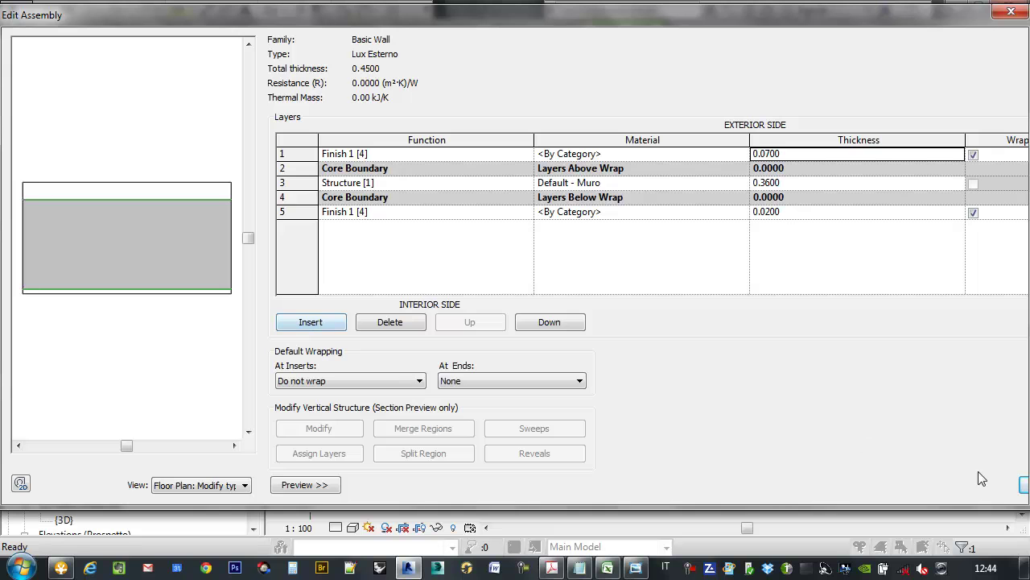
drag(773, 18, 713, 18)
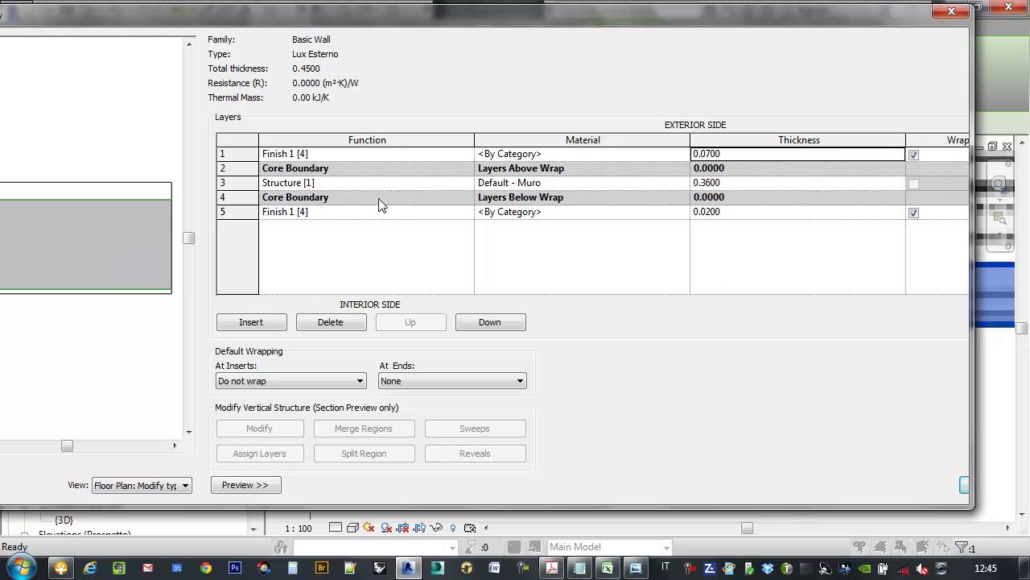
click(574, 184)
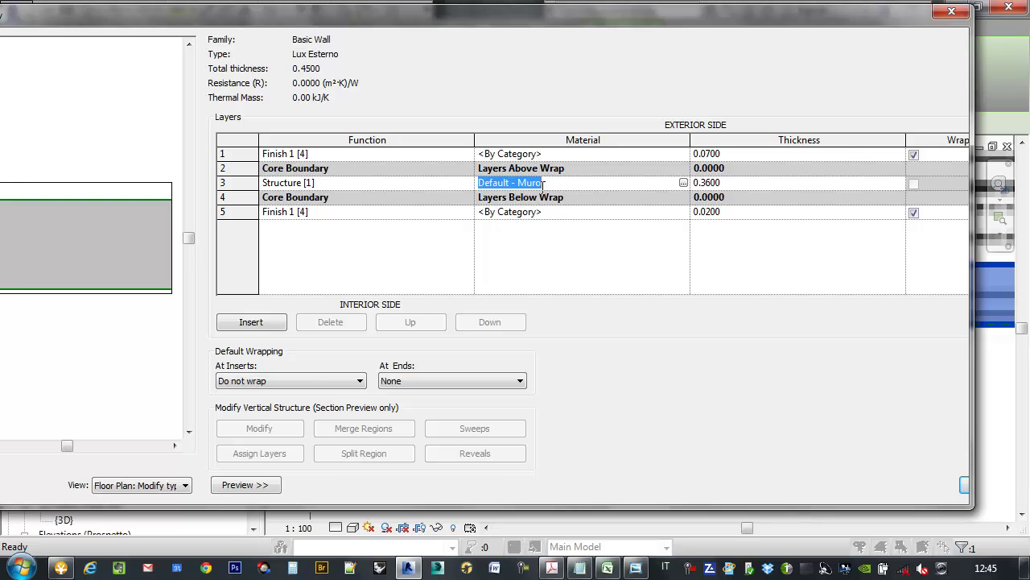
Open the Material Browser for Default - Muro and show its Graphics settings.
click(547, 259)
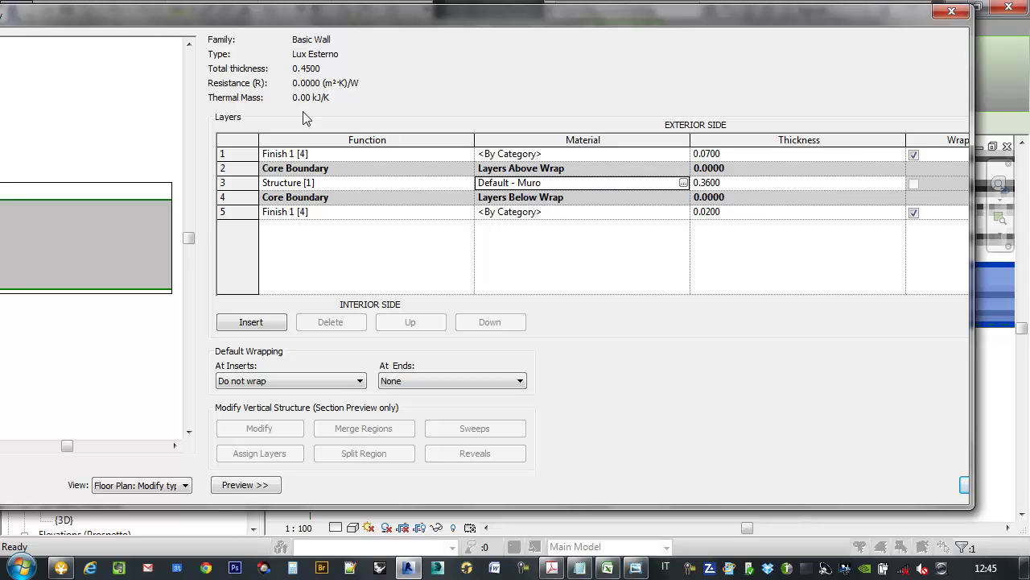
click(683, 183)
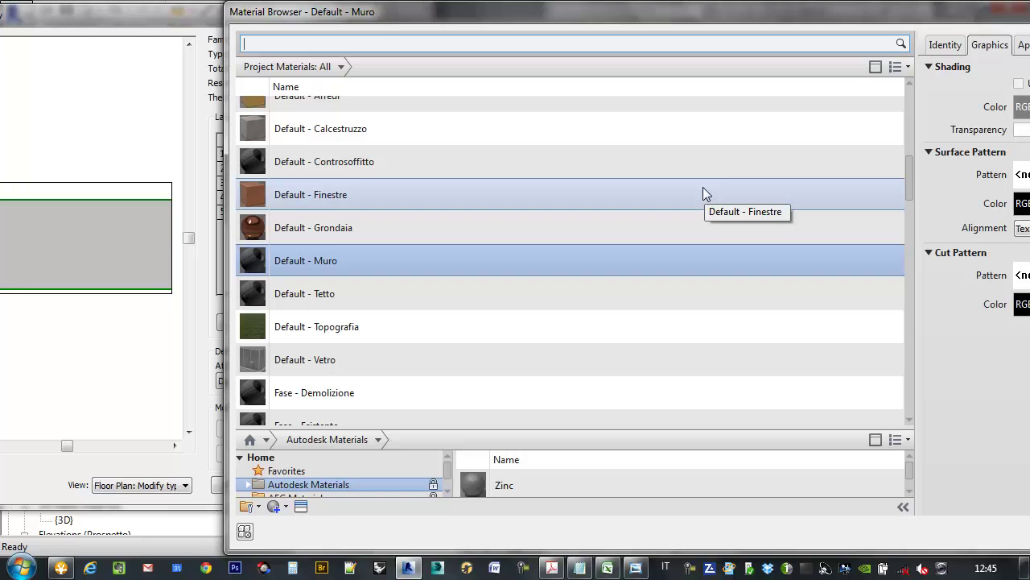
scroll(703, 193, up, 1)
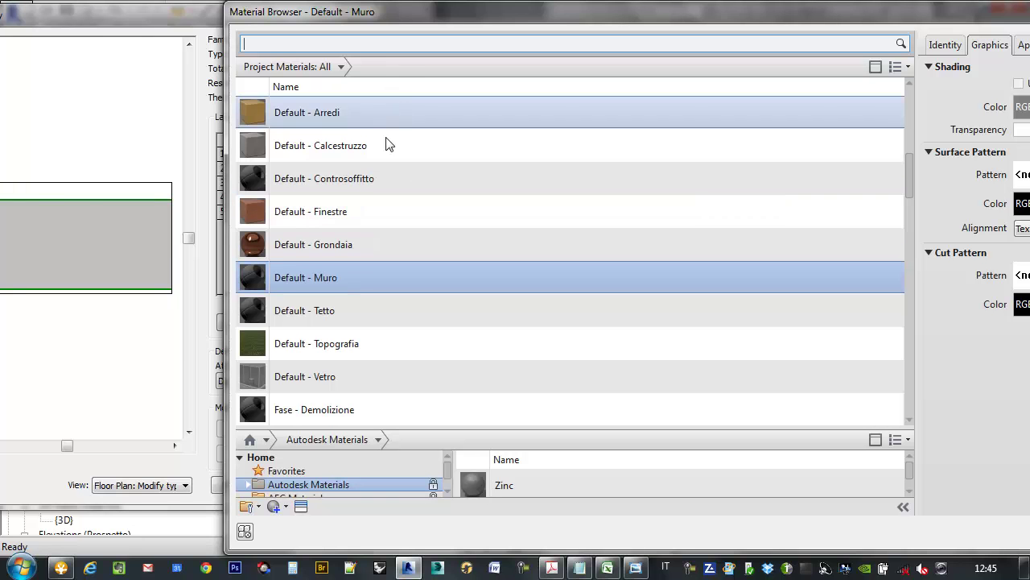
drag(433, 16, 221, 16)
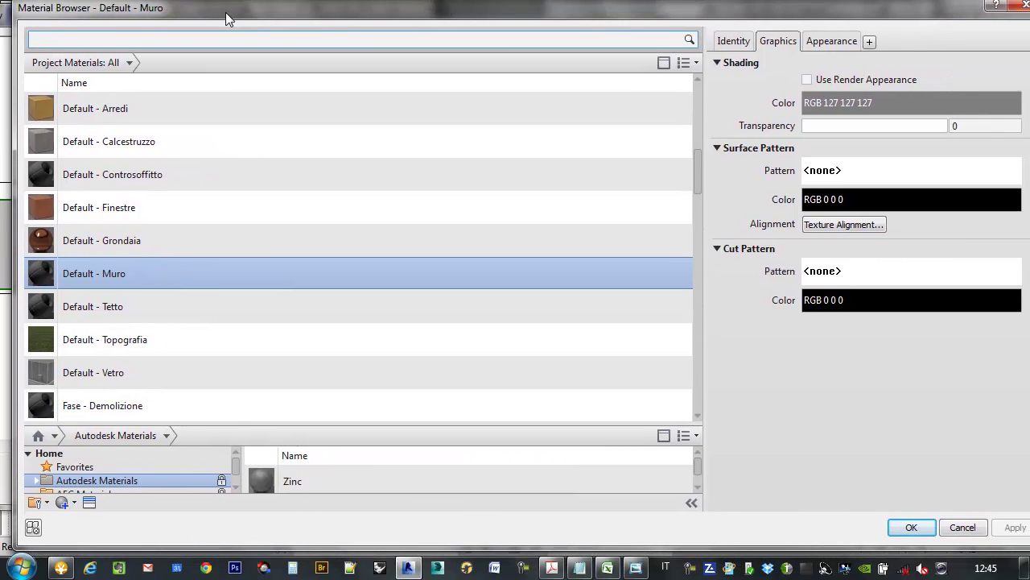
click(727, 46)
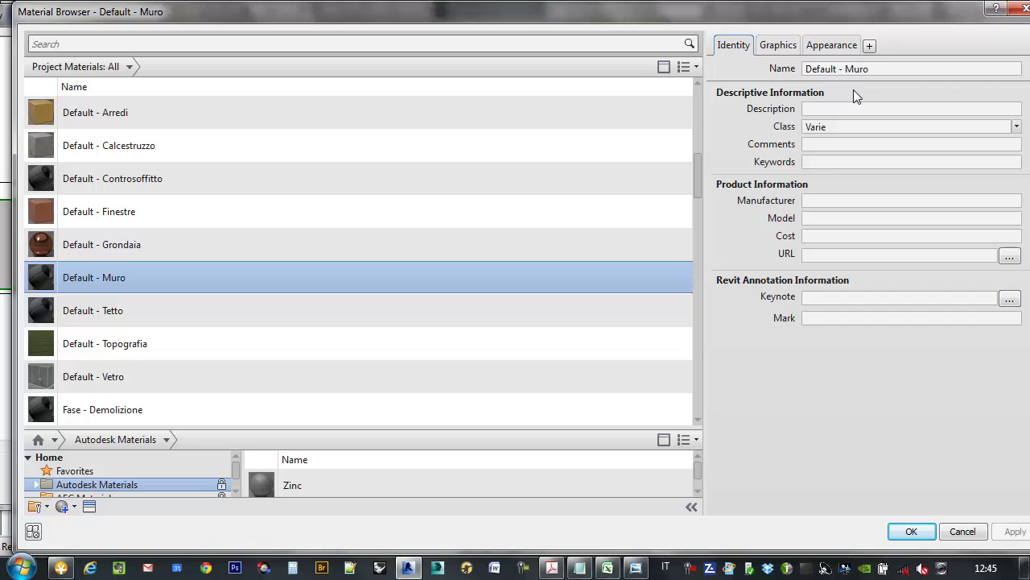
click(776, 49)
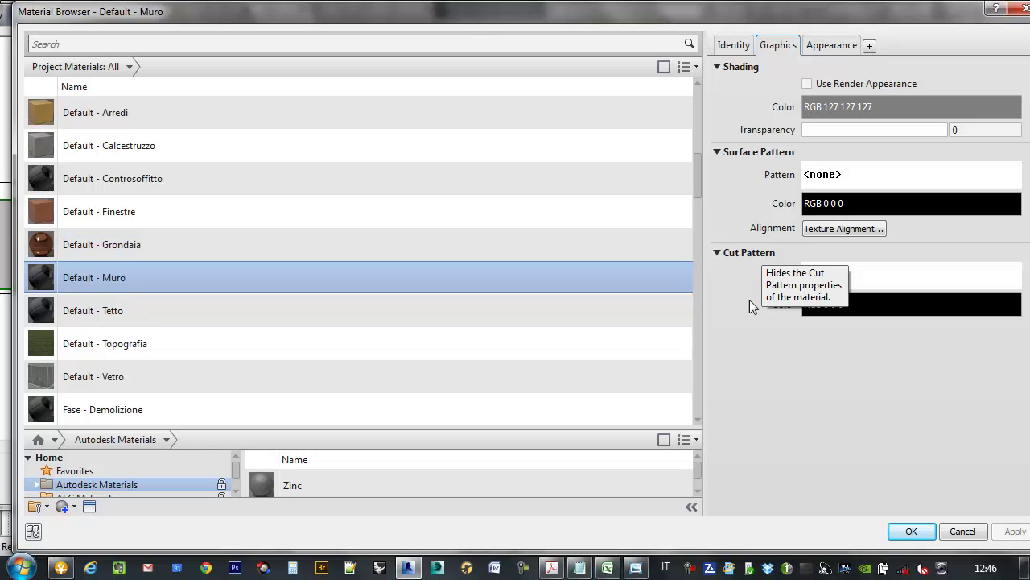
Give Default - Muro the Diagonale verso l'alto cut pattern and apply it.
click(854, 276)
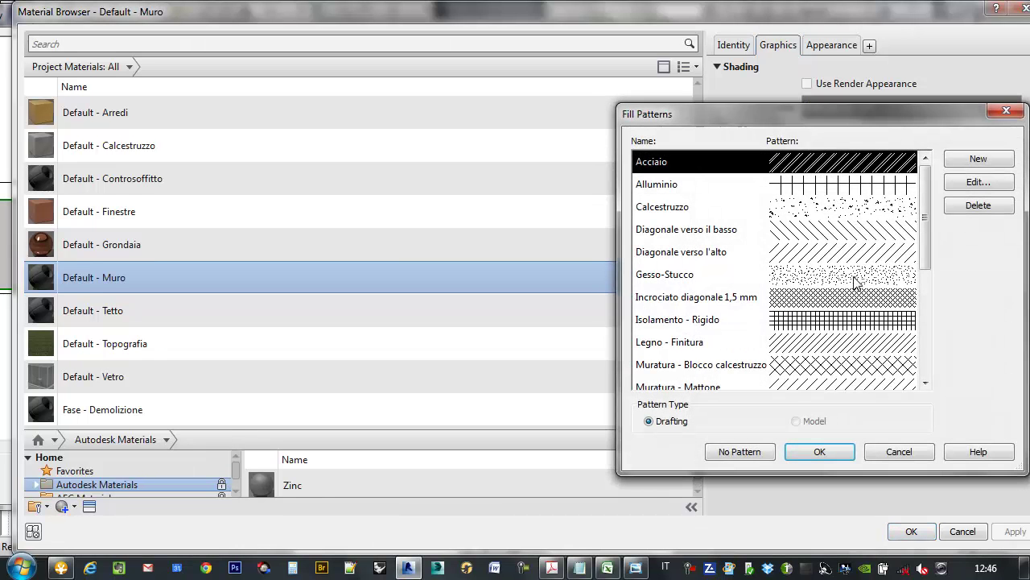
drag(828, 123, 518, 93)
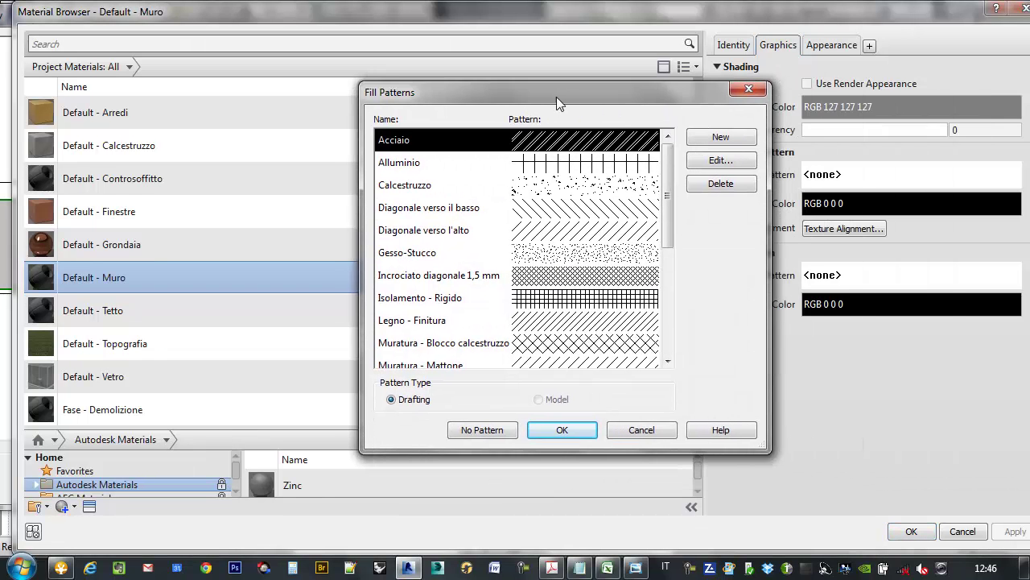
click(498, 228)
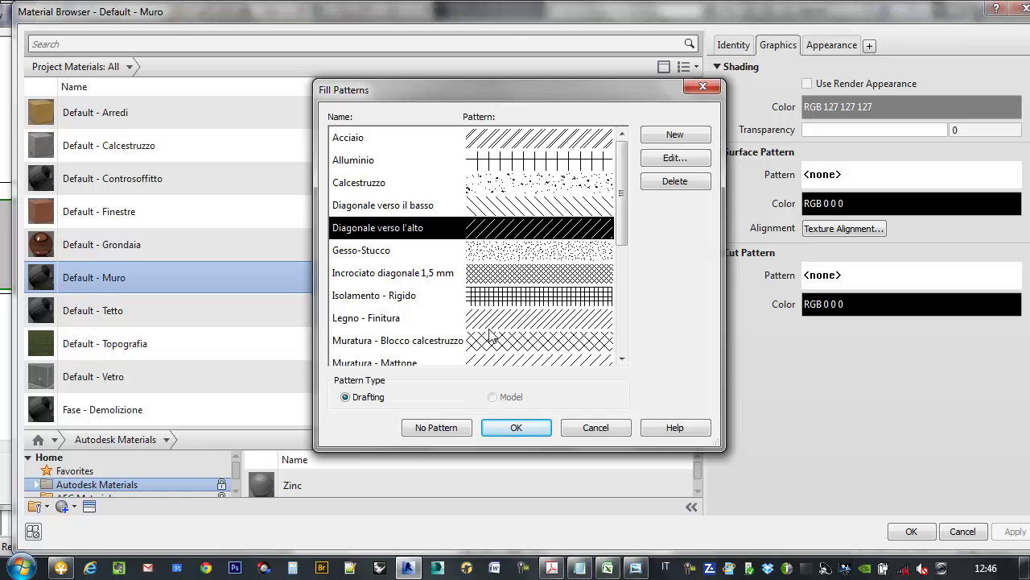
click(484, 321)
click(499, 235)
click(517, 427)
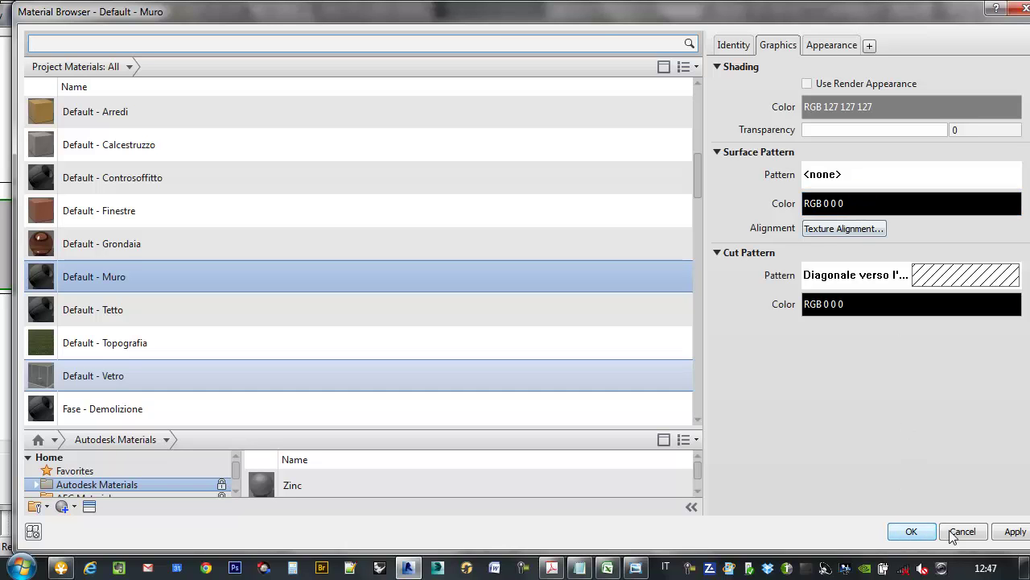
click(1007, 533)
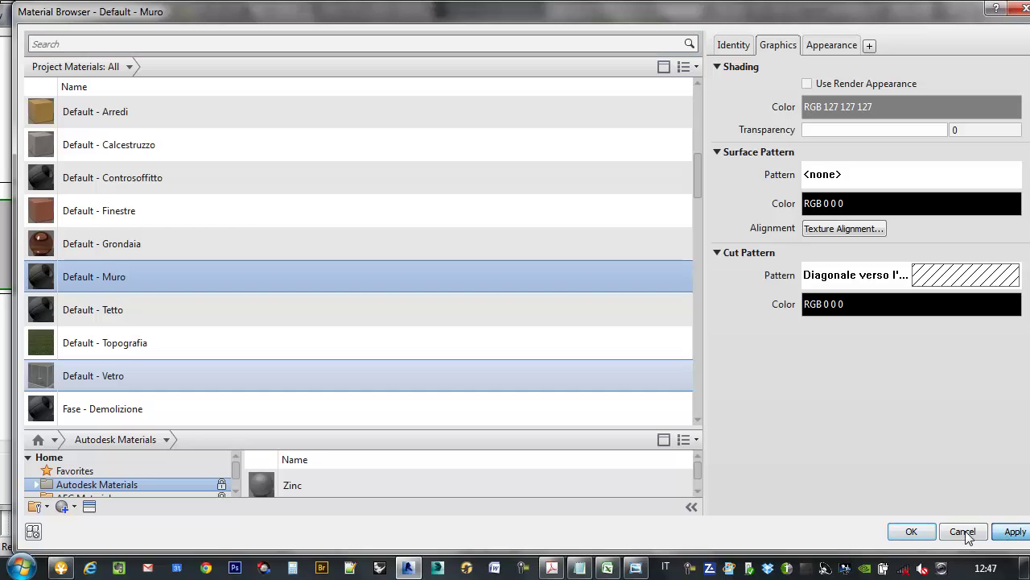
click(912, 533)
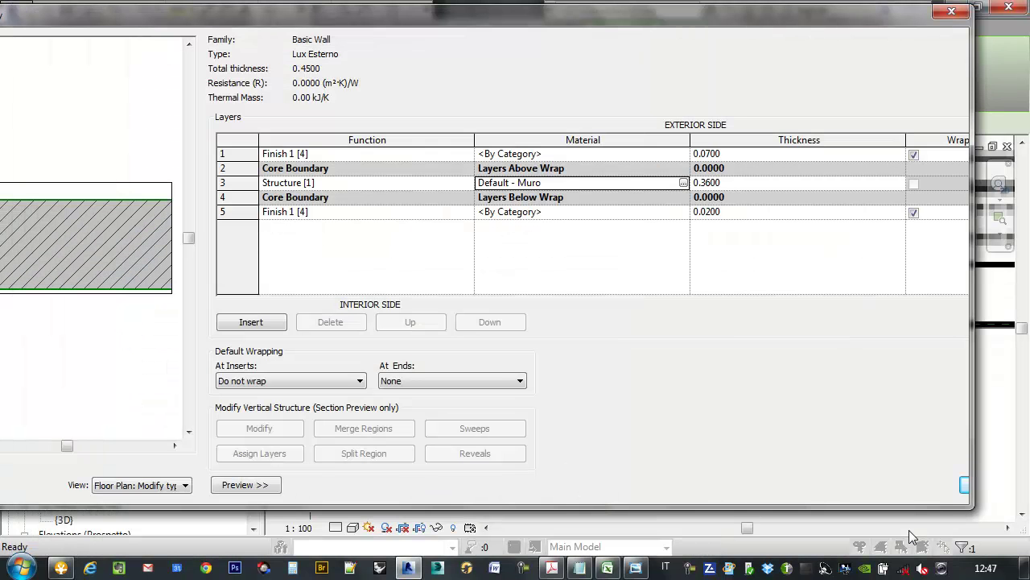
drag(263, 15, 391, 23)
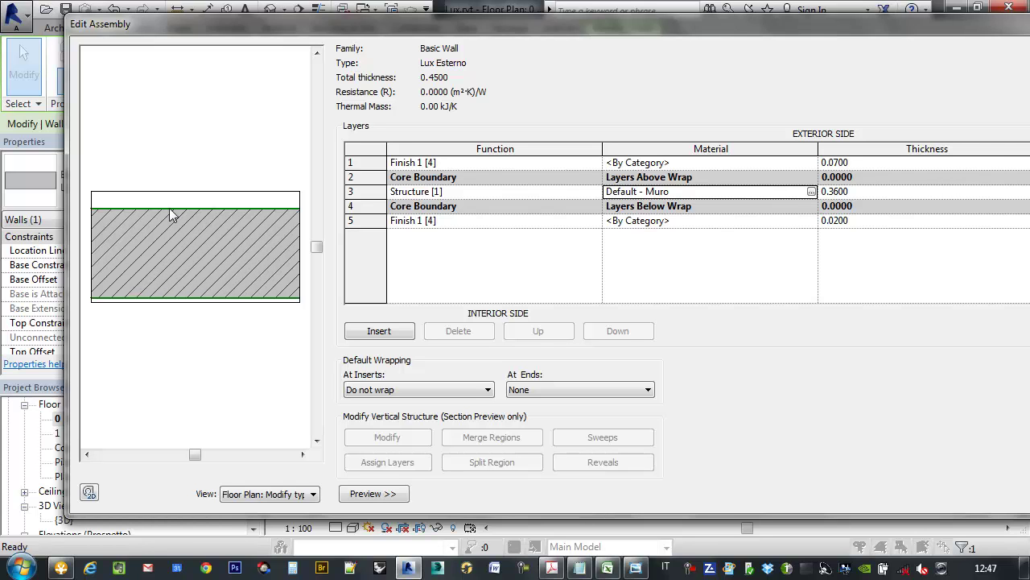
drag(433, 34, 292, 28)
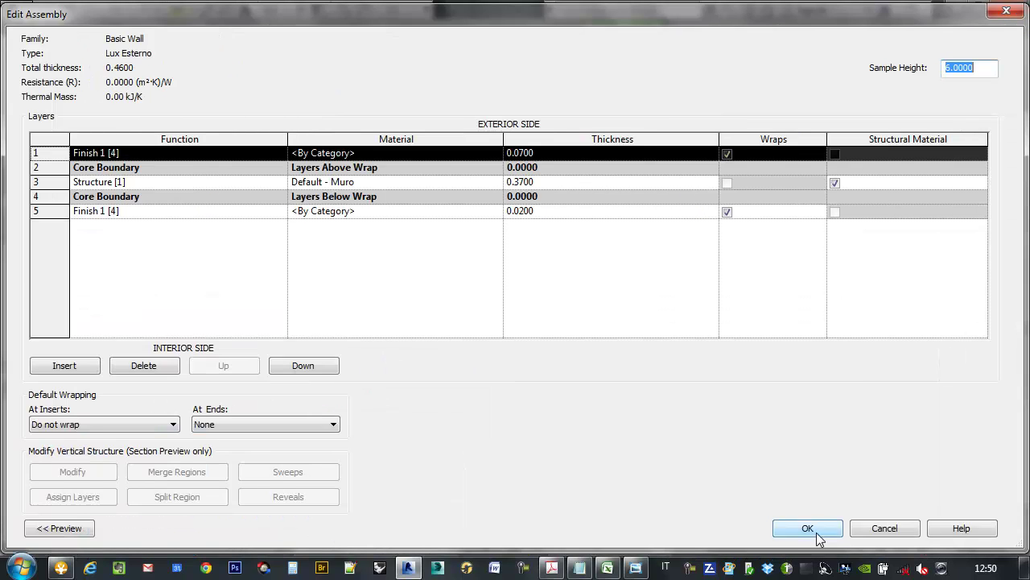
Accept the layer and wall type changes to return to the 0 - Piano Terra plan.
click(808, 528)
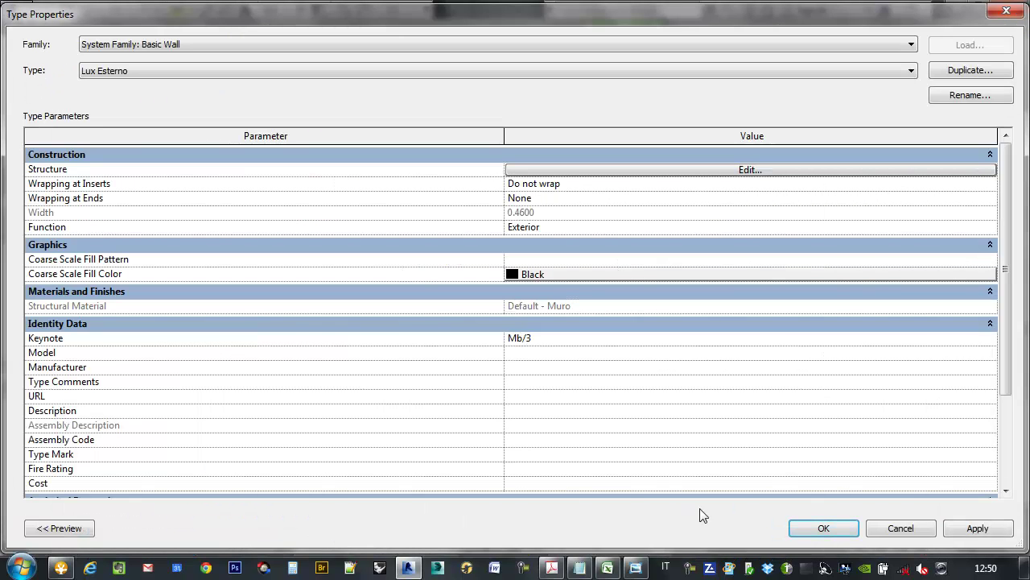
click(808, 528)
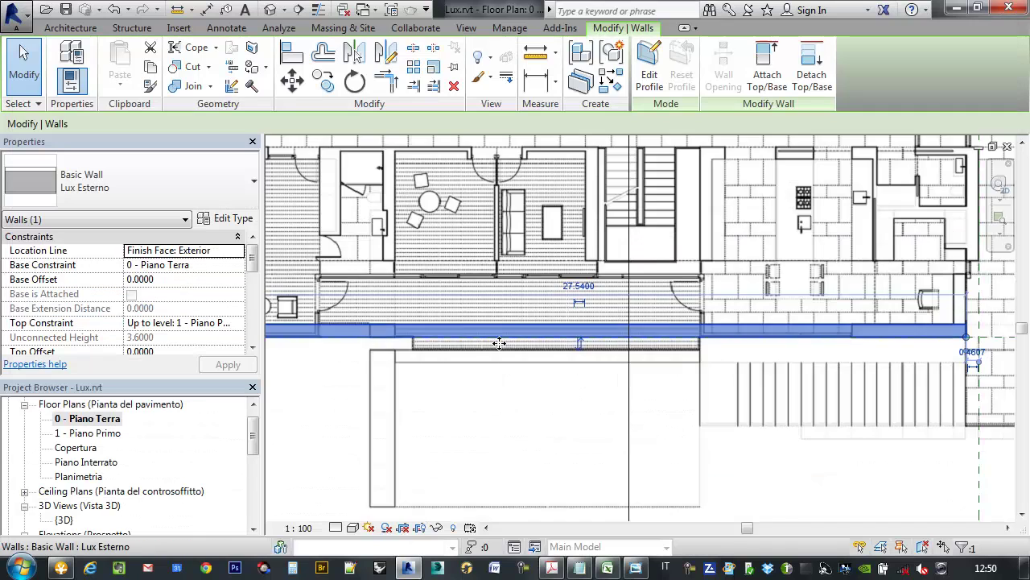
scroll(499, 322, up, 5)
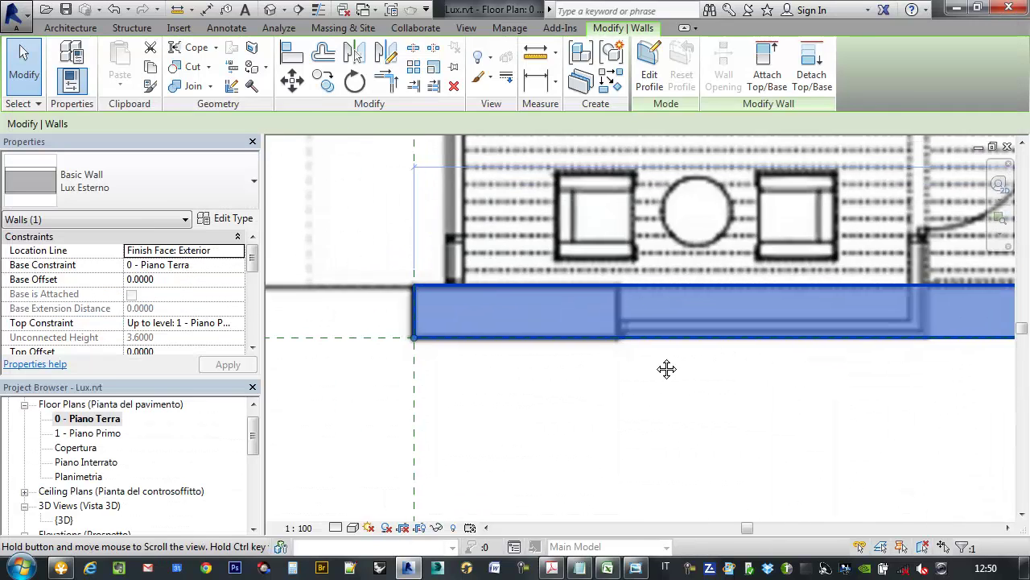
click(491, 362)
Pan the plan to show the exterior wall and bring up the Visual Style menu.
middle_drag(474, 376, 451, 281)
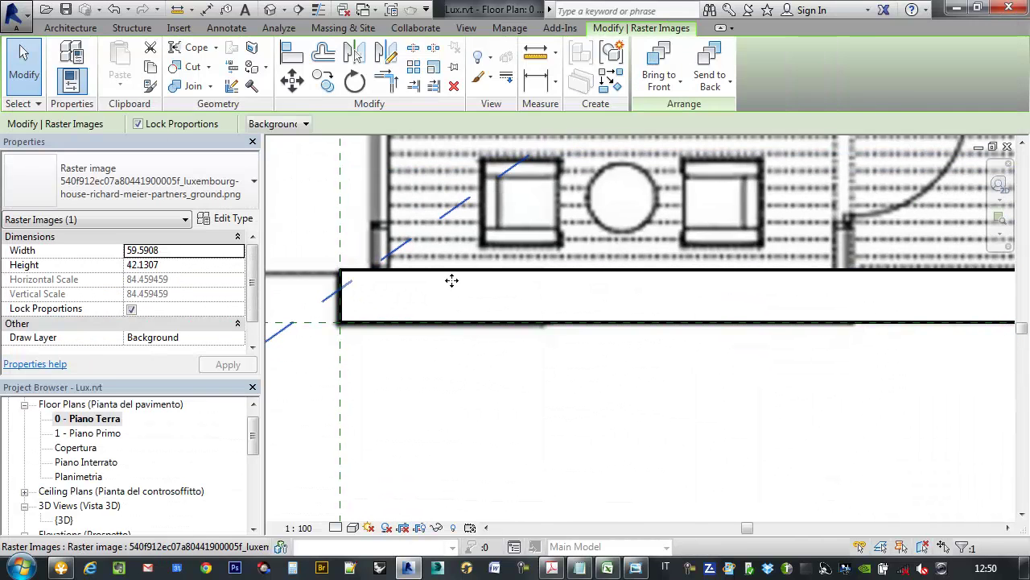
middle_drag(500, 404, 487, 373)
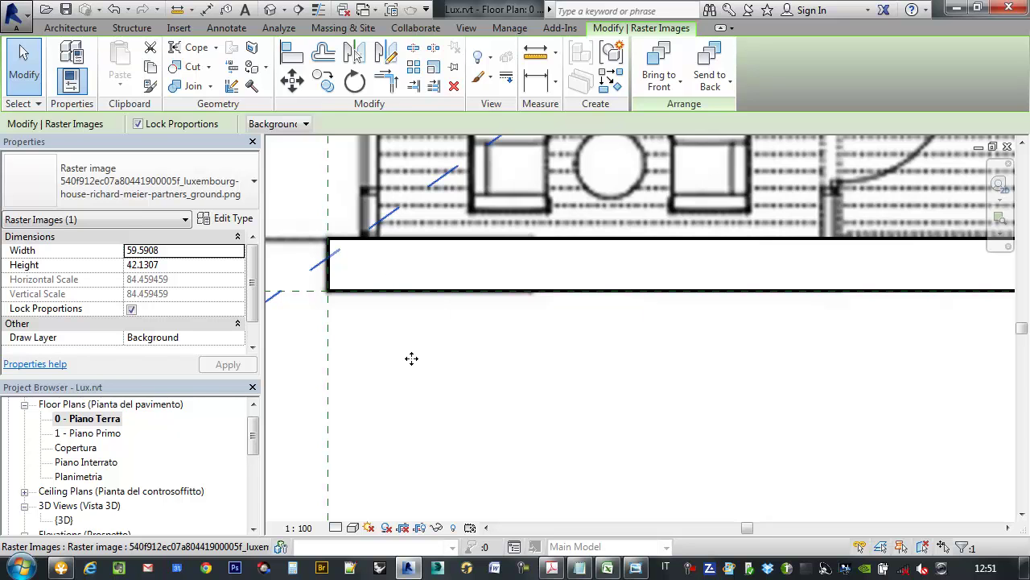
middle_drag(410, 357, 379, 461)
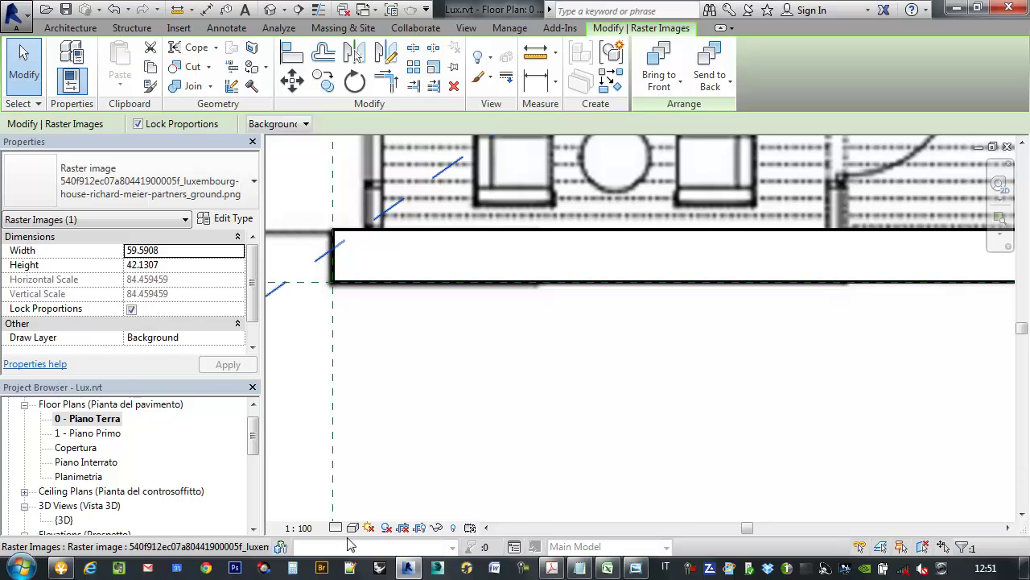
click(353, 528)
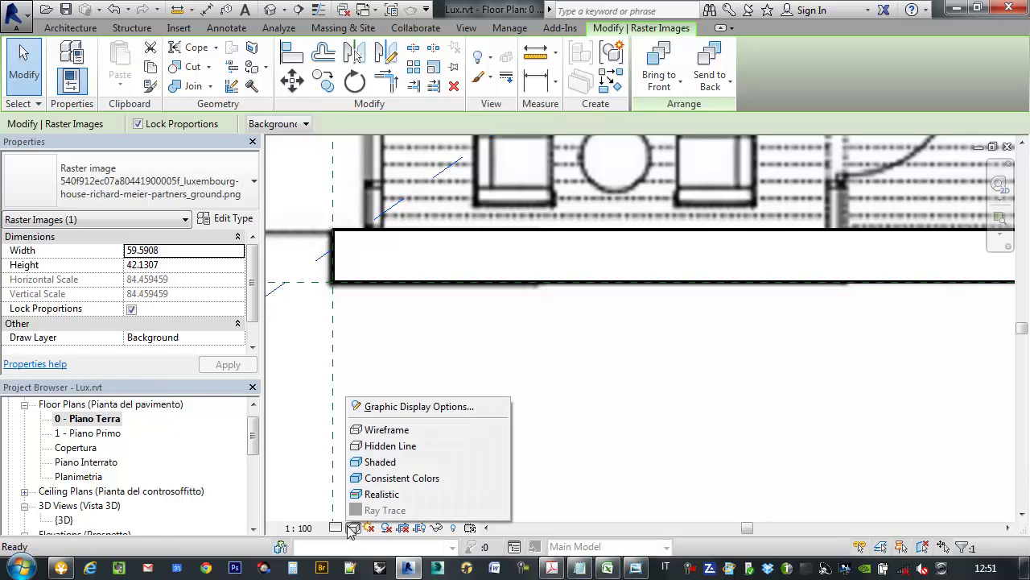
Show the plan in Wireframe, then switch it back to Hidden Line.
click(386, 438)
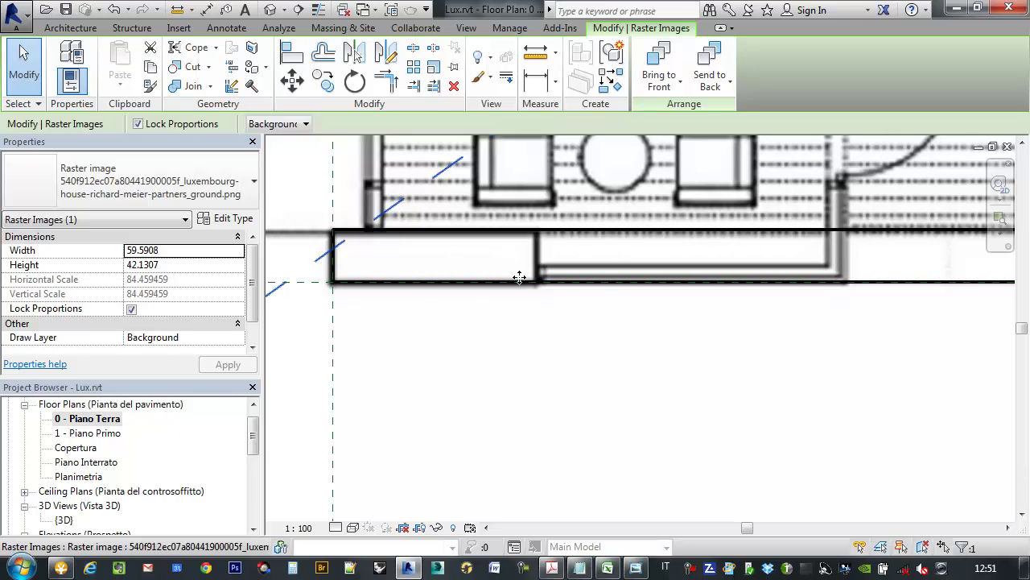
click(352, 527)
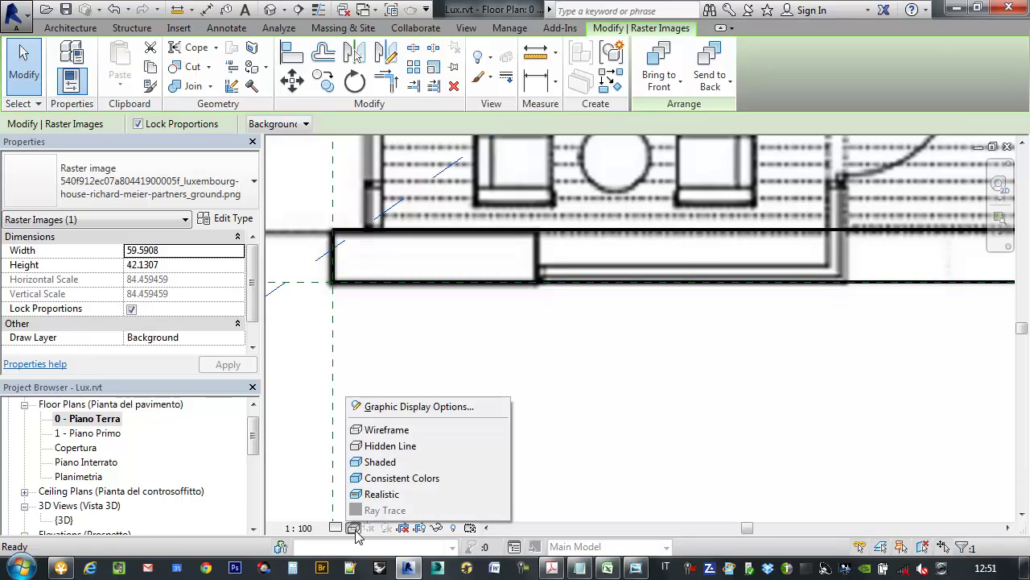
click(400, 448)
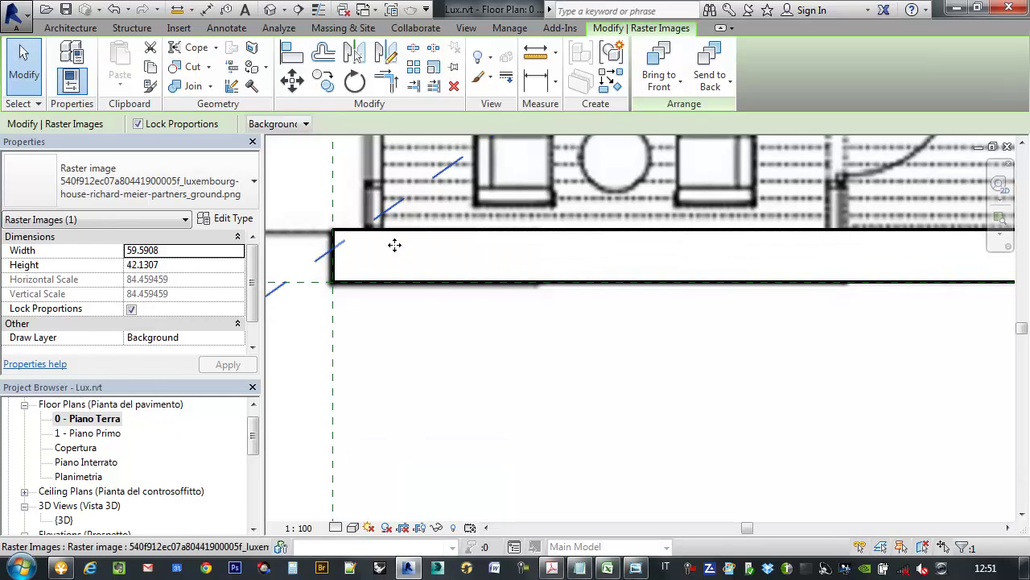
click(335, 528)
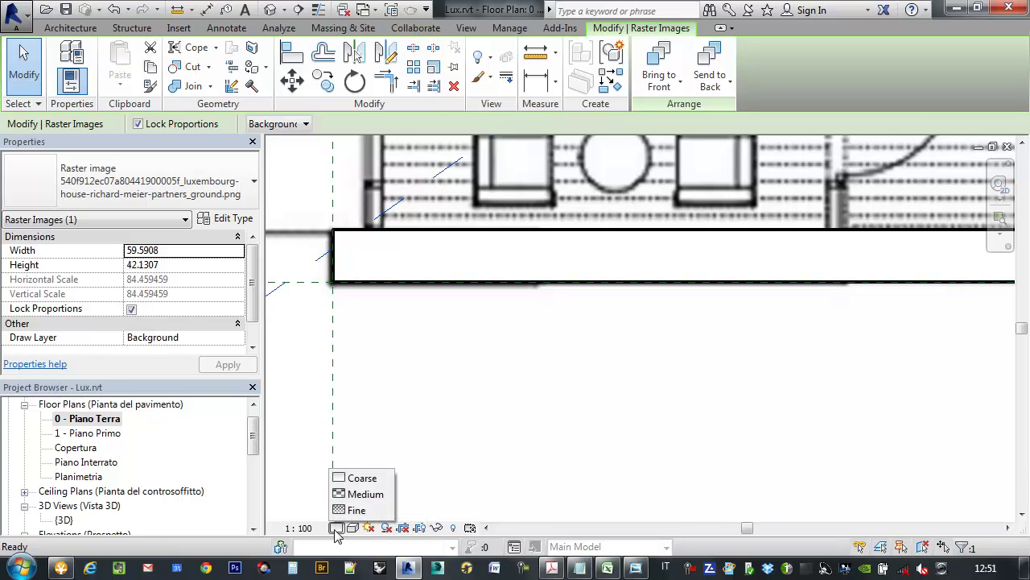
Set the plan's detail level to Fine after comparing it with Medium.
click(357, 494)
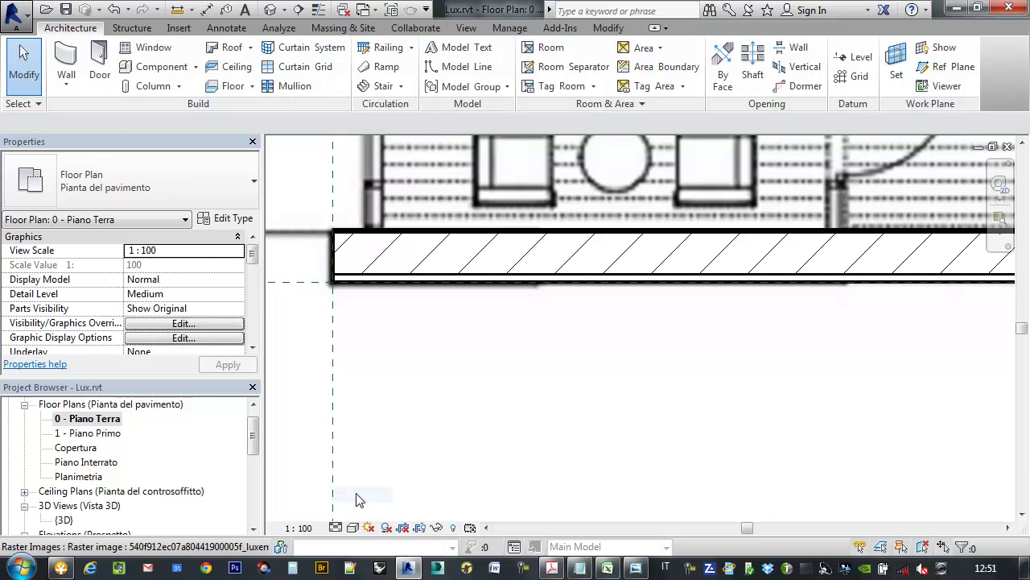
click(348, 522)
click(354, 510)
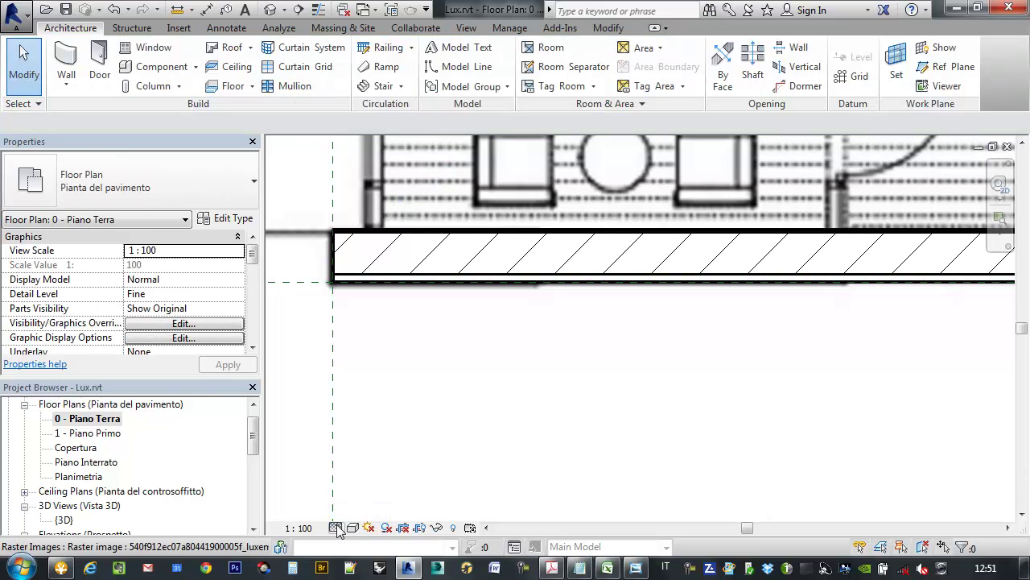
click(336, 528)
click(355, 493)
click(336, 527)
click(354, 511)
Zoom in to inspect the hatching and select the Lux Esterno wall.
middle_drag(400, 389, 412, 420)
scroll(352, 299, up, 2)
scroll(357, 299, up, 1)
scroll(361, 299, down, 1)
scroll(620, 274, up, 1)
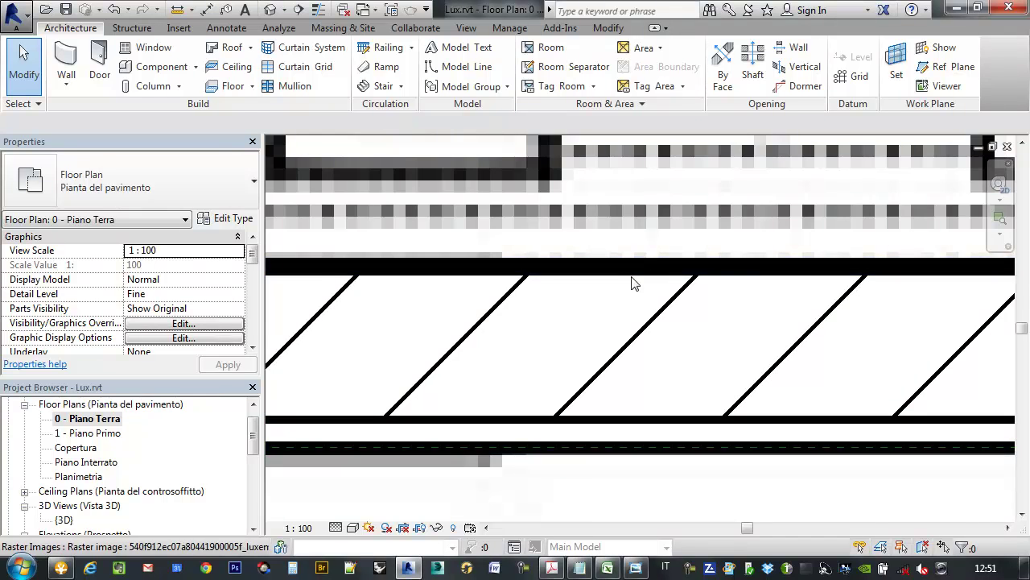
scroll(633, 278, down, 1)
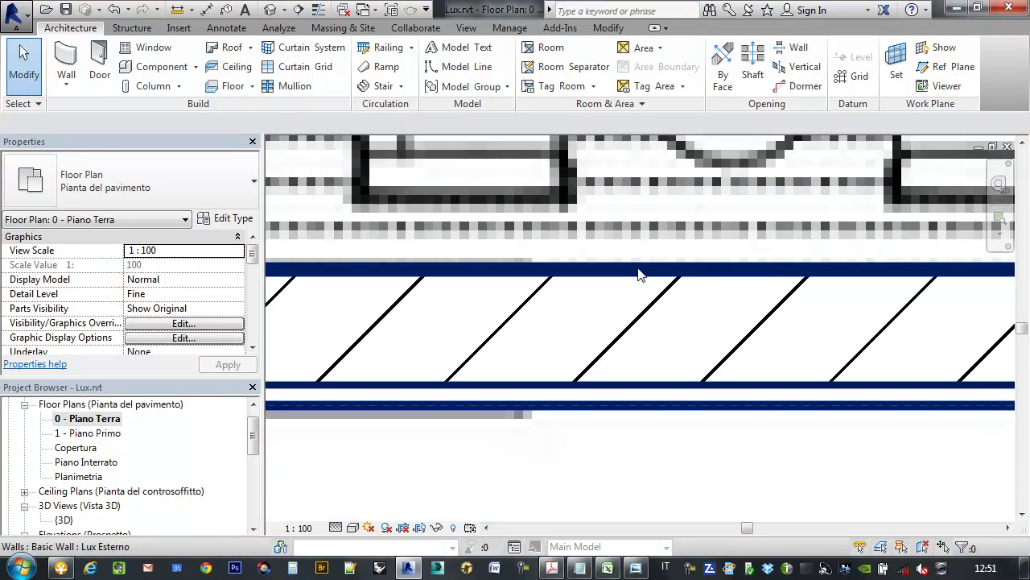
scroll(639, 275, down, 1)
scroll(639, 271, down, 1)
scroll(627, 242, down, 2)
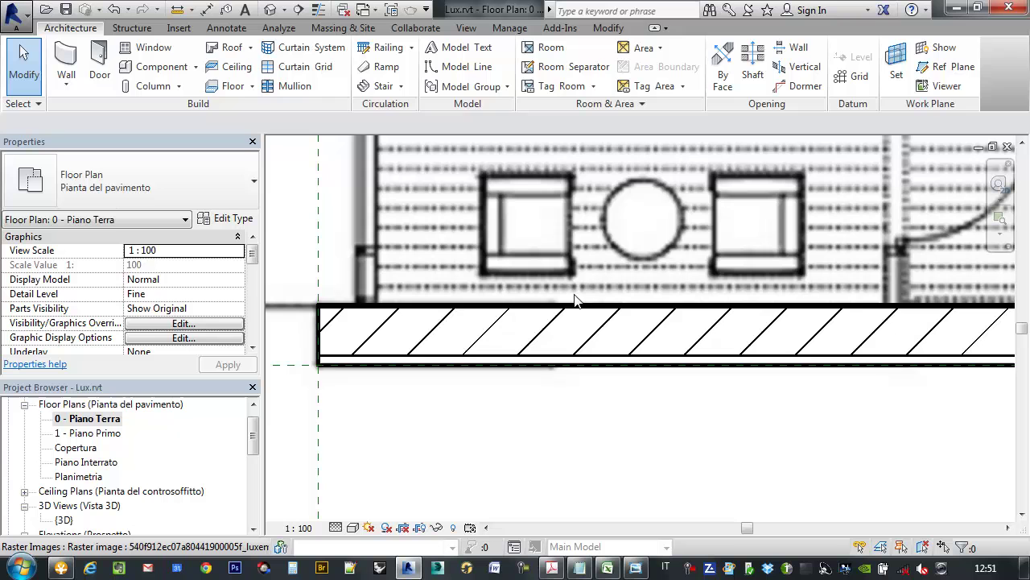
click(484, 338)
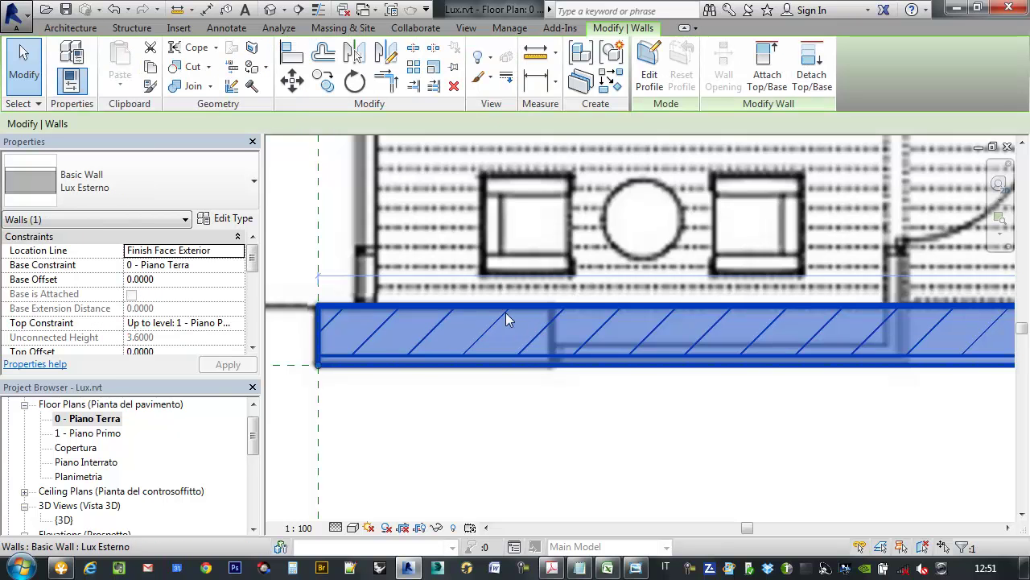
Turn on Thin Lines from the View tab for the floor plan.
click(465, 29)
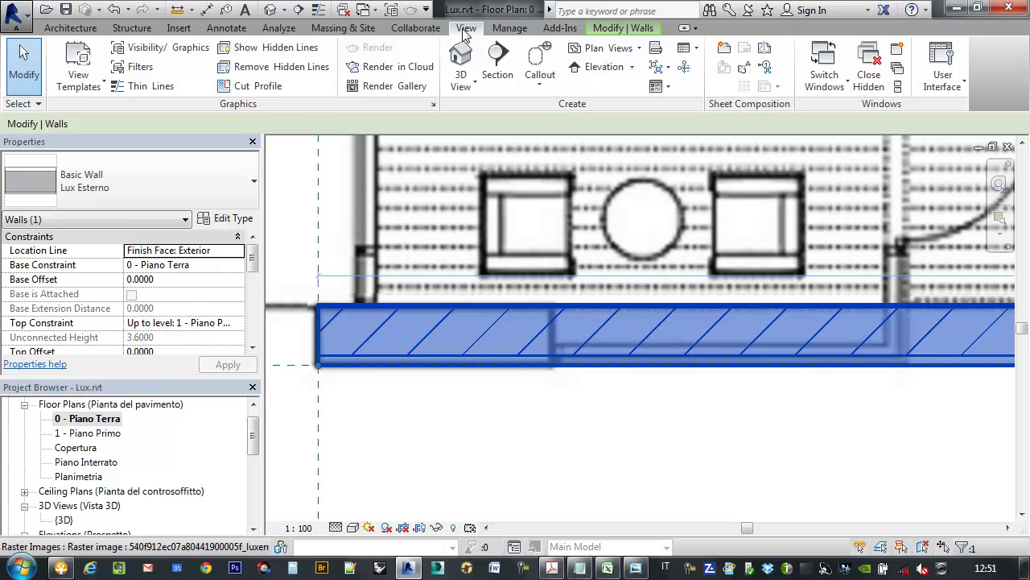
click(155, 88)
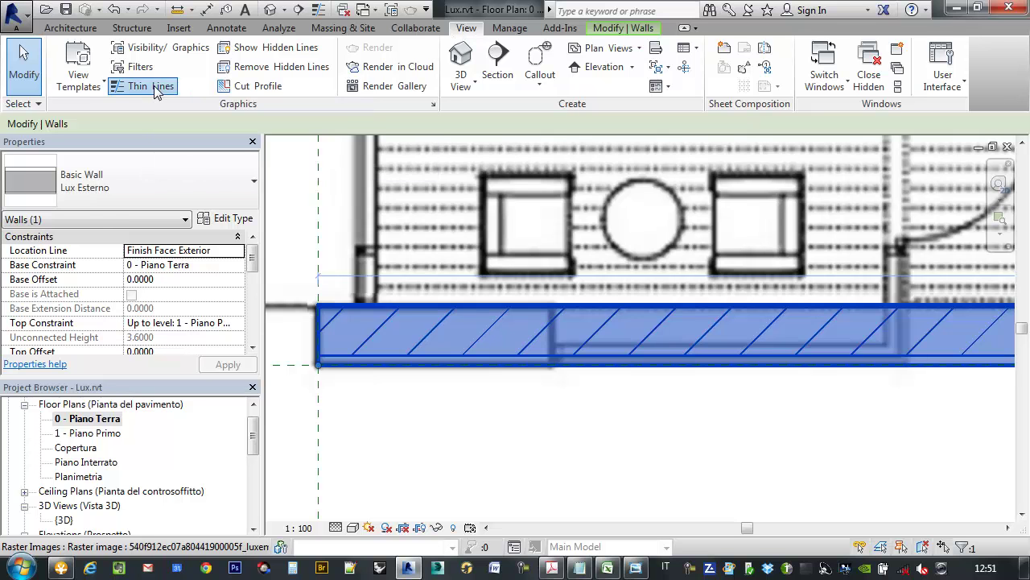
middle_drag(999, 434, 789, 455)
scroll(690, 351, down, 3)
scroll(690, 352, down, 2)
scroll(547, 379, up, 2)
scroll(548, 379, up, 2)
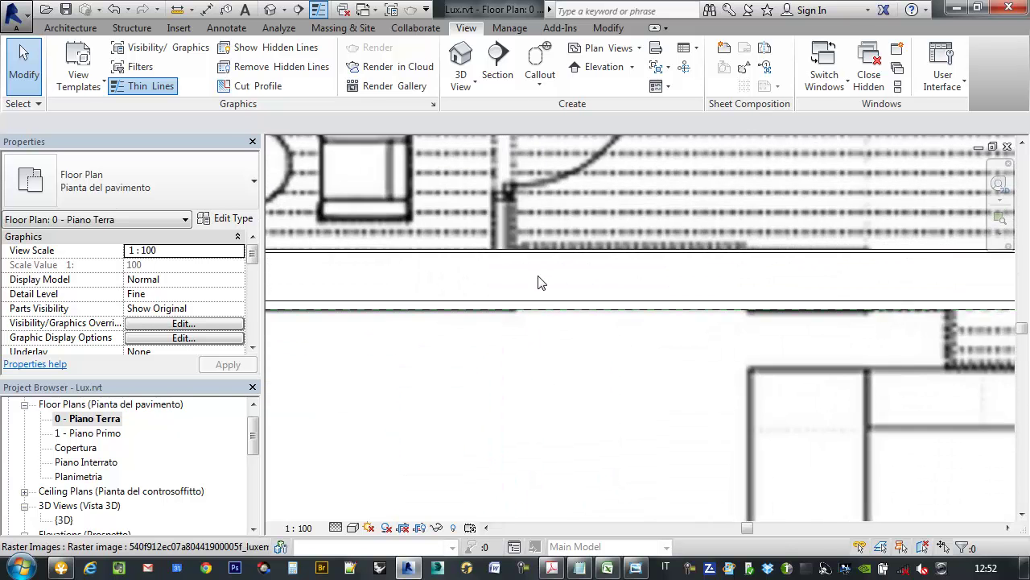
scroll(543, 257, up, 3)
scroll(578, 339, down, 1)
scroll(578, 340, down, 2)
scroll(582, 327, down, 2)
Frame the whole floor plan and select the long exterior wall.
middle_drag(720, 417, 674, 416)
scroll(739, 380, up, 1)
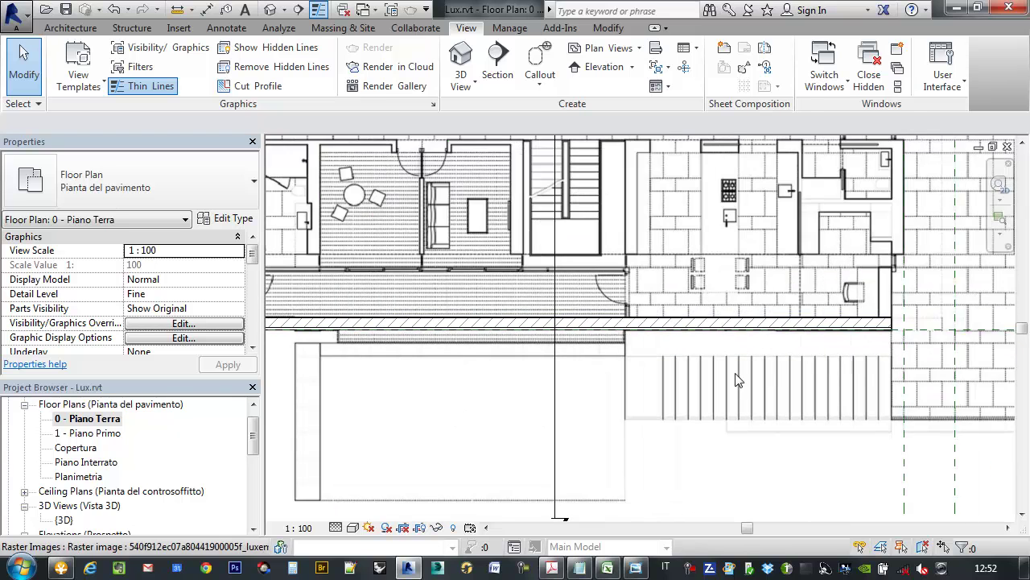
scroll(739, 380, down, 1)
scroll(780, 382, up, 1)
scroll(777, 388, down, 1)
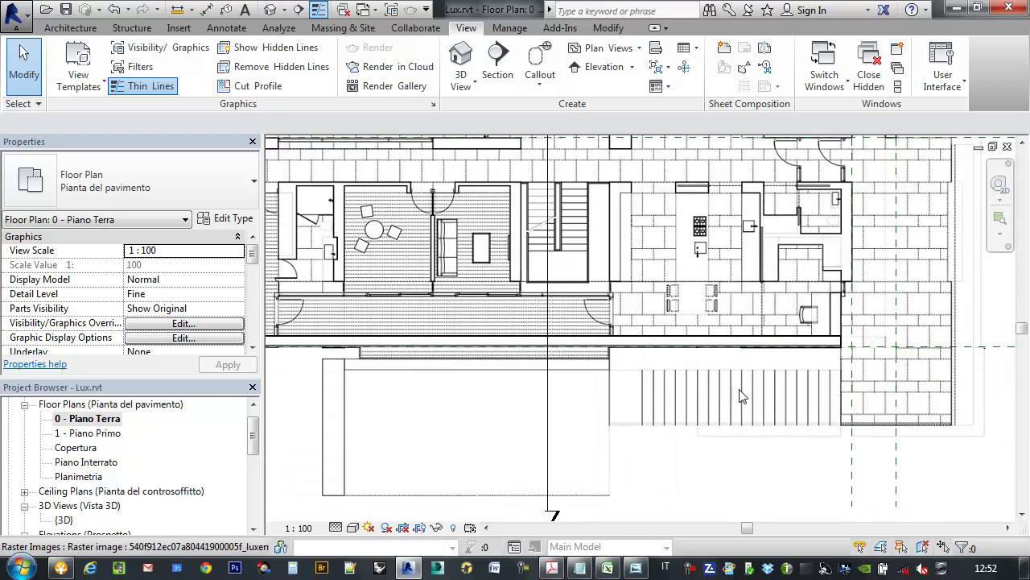
middle_drag(732, 379, 778, 381)
scroll(502, 364, down, 1)
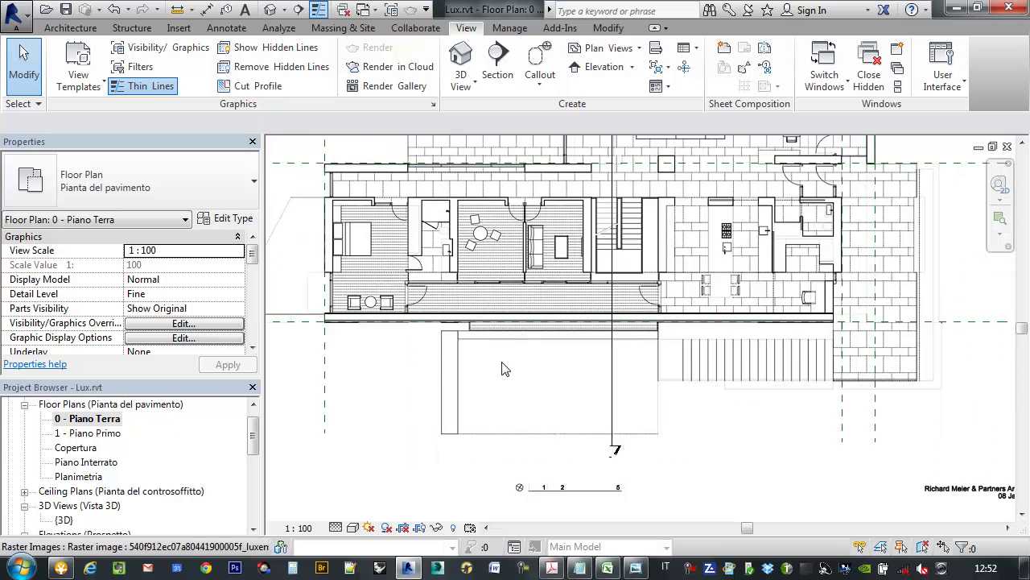
middle_drag(502, 363, 520, 387)
click(442, 338)
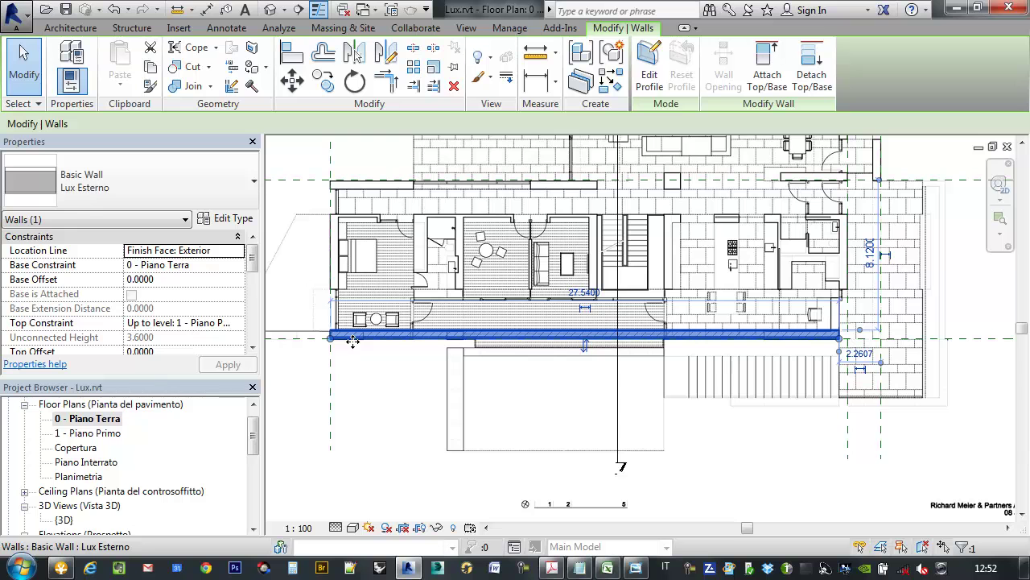
Dismiss the wall's Type Properties unchanged and select its Base Constraint value.
click(227, 218)
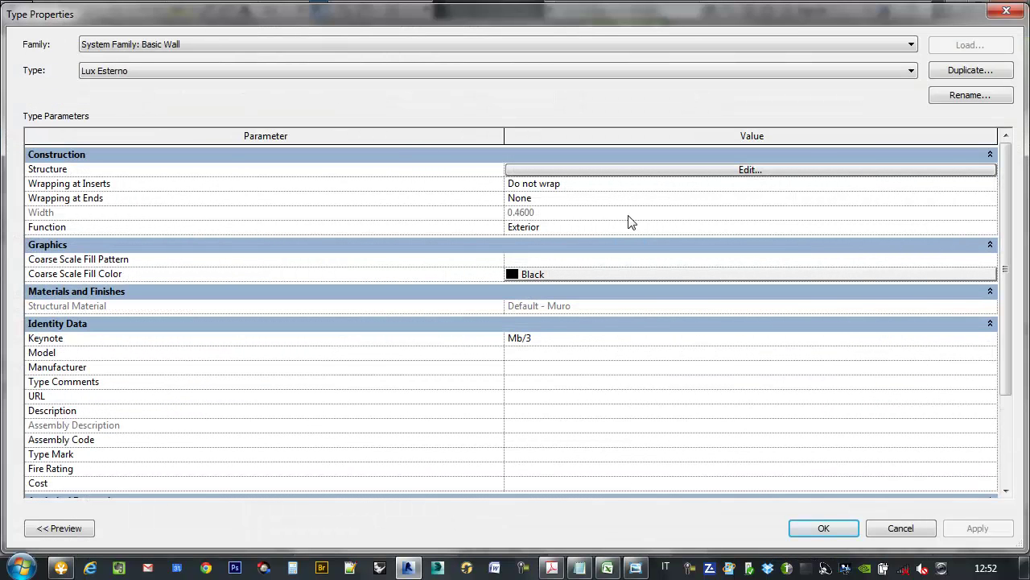
key(Escape)
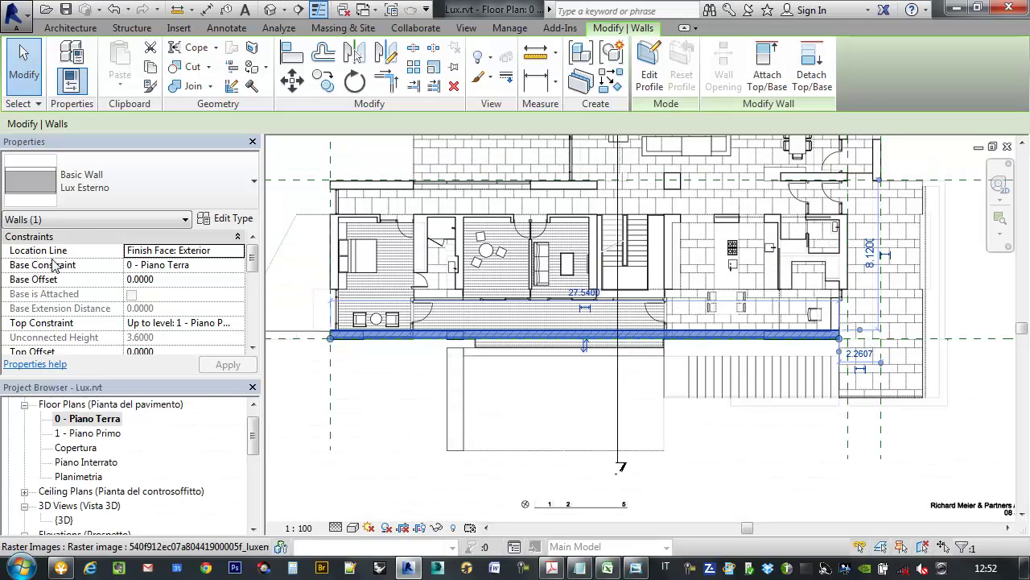
click(253, 346)
scroll(254, 322, up, 5)
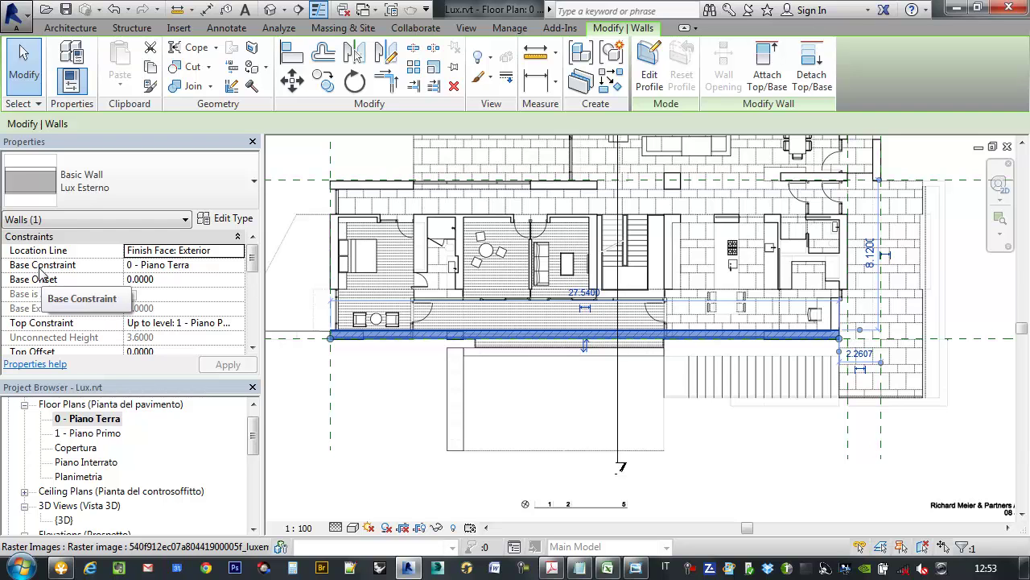
click(230, 265)
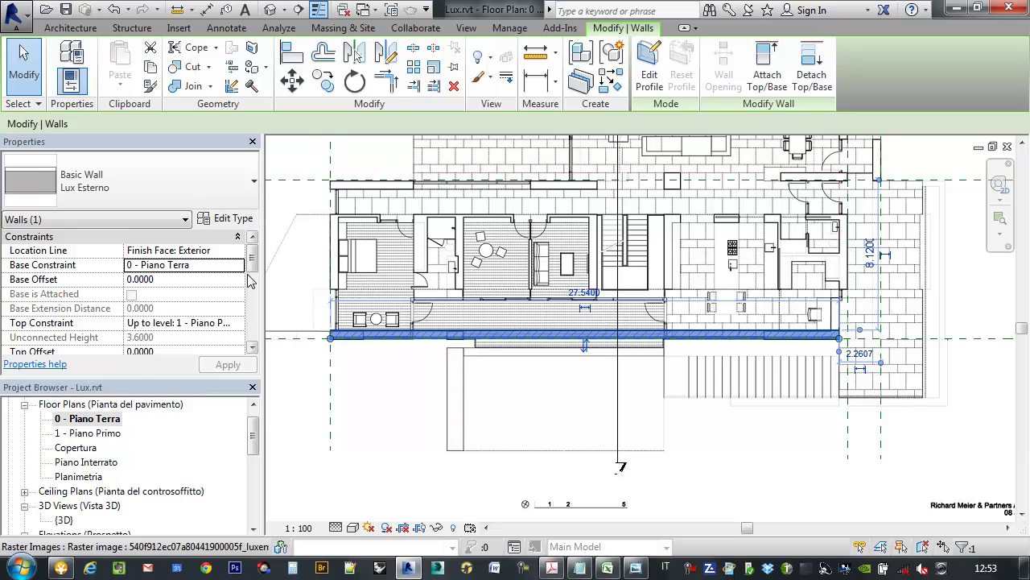
Change the wall's Base Constraint to Piano Interrato and apply it.
click(206, 265)
click(179, 283)
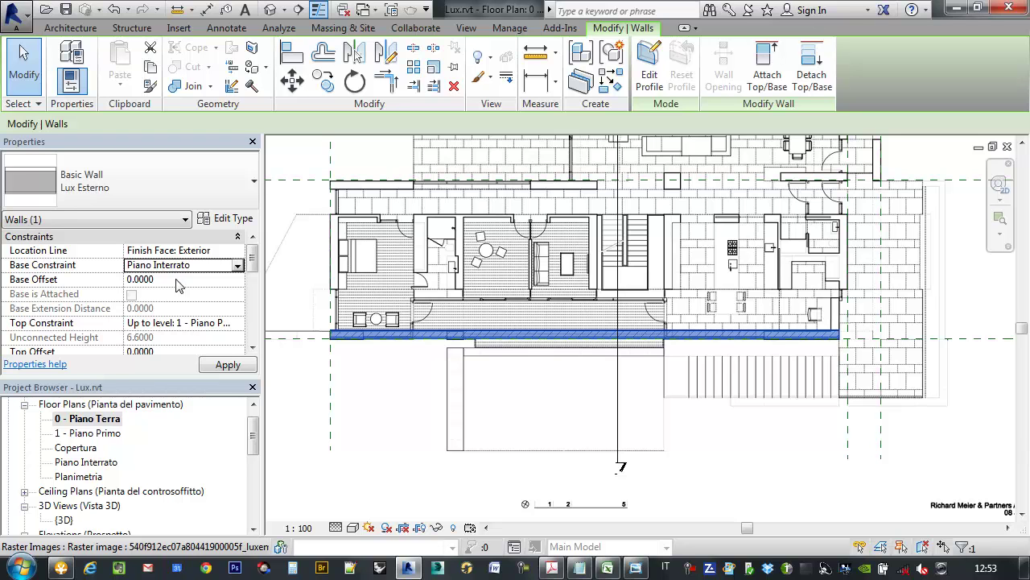
click(228, 365)
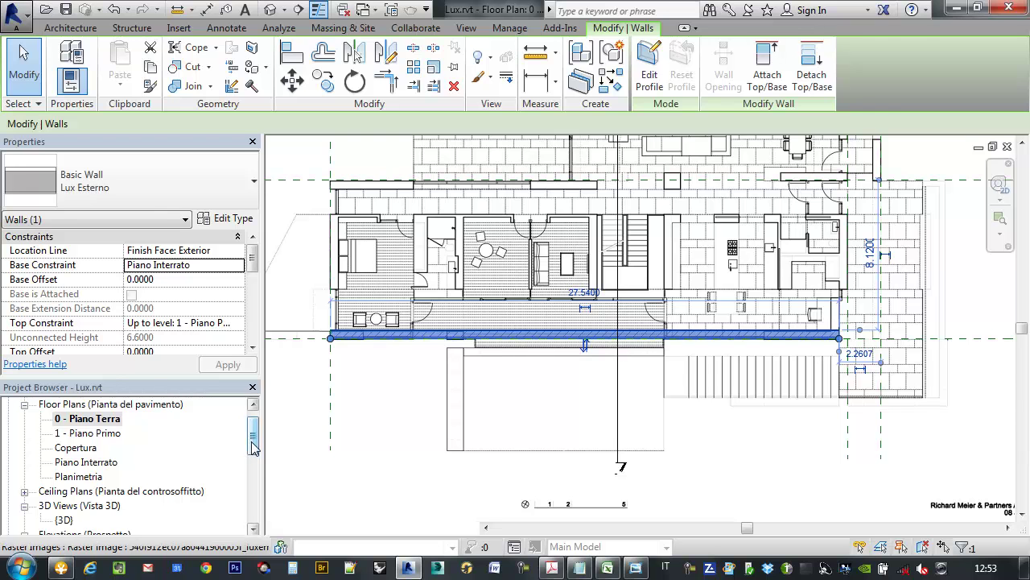
key(Escape)
drag(252, 448, 256, 469)
Open the Sud elevation and zoom in toward the wall's top edge.
double_click(63, 519)
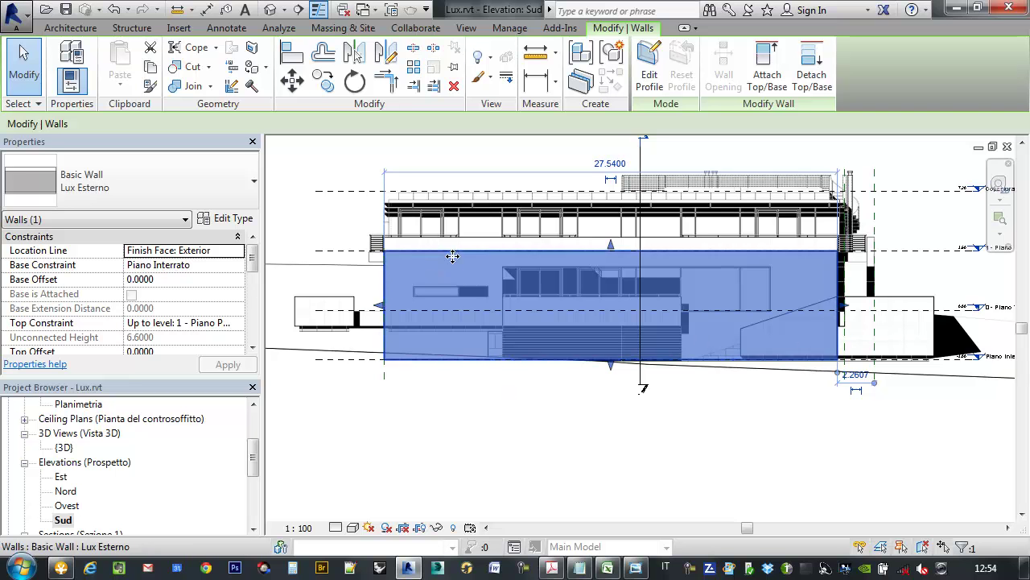
middle_drag(476, 276, 490, 299)
scroll(715, 320, up, 2)
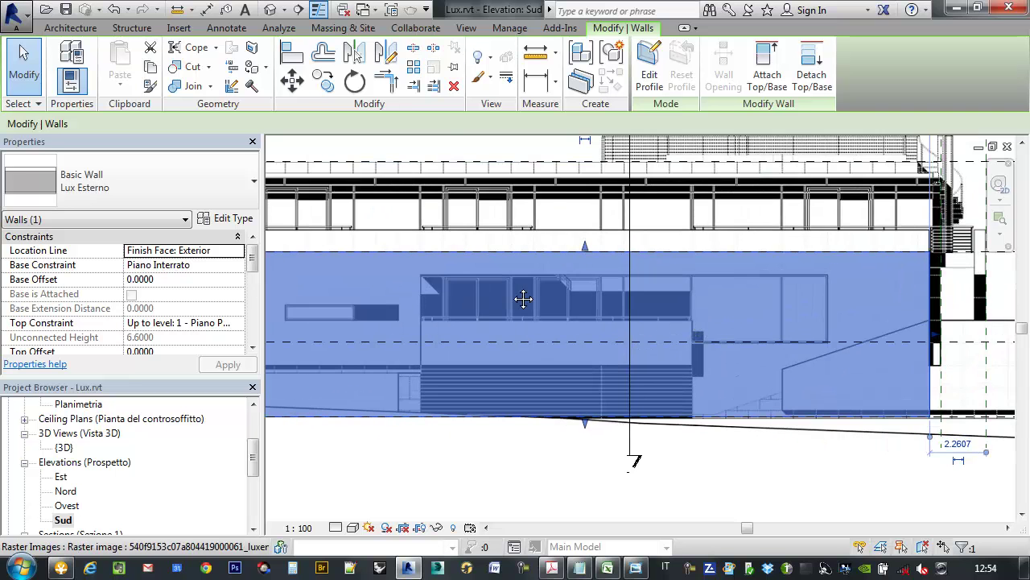
scroll(527, 274, up, 2)
scroll(532, 248, up, 2)
scroll(478, 230, up, 2)
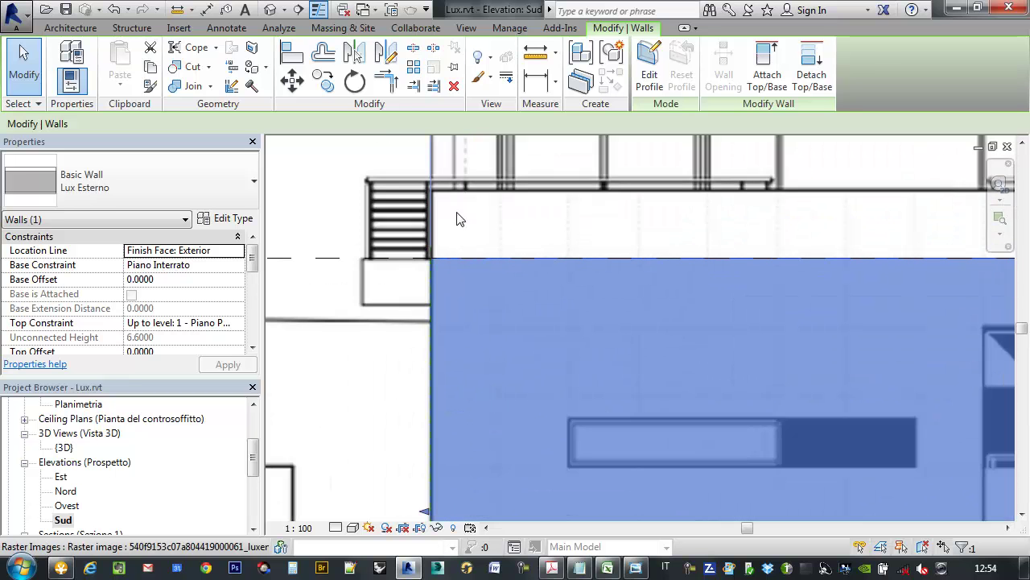
middle_drag(463, 189, 463, 246)
scroll(453, 247, down, 2)
scroll(454, 246, down, 1)
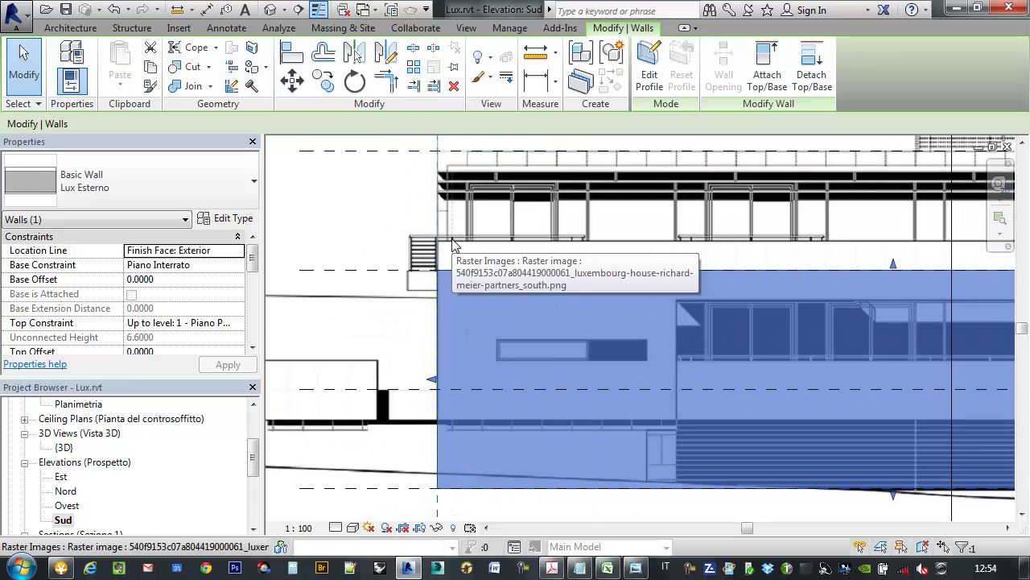
scroll(447, 246, up, 2)
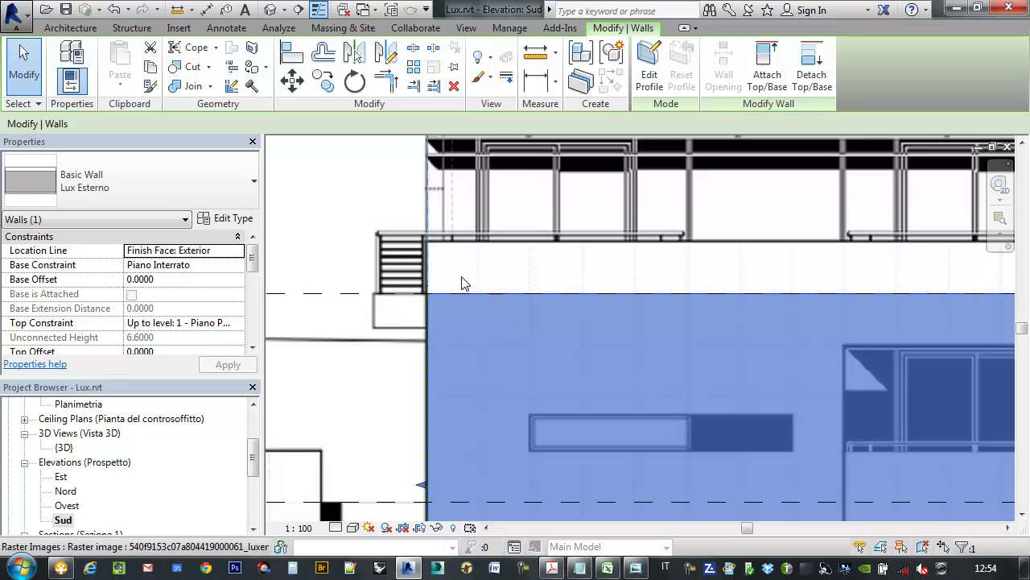
Frame the wall's upper-left corner and start Measure Between Two References.
scroll(461, 283, down, 1)
scroll(443, 253, down, 1)
mouse_move(529, 289)
middle_down()
mouse_move(496, 281)
mouse_move(533, 293)
middle_up()
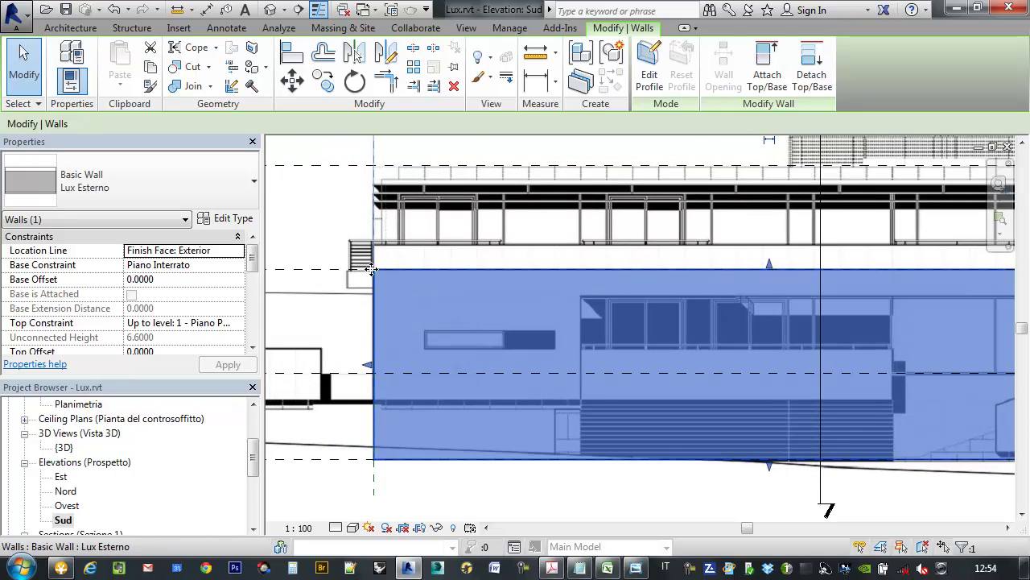
scroll(394, 265, up, 1)
scroll(425, 264, up, 1)
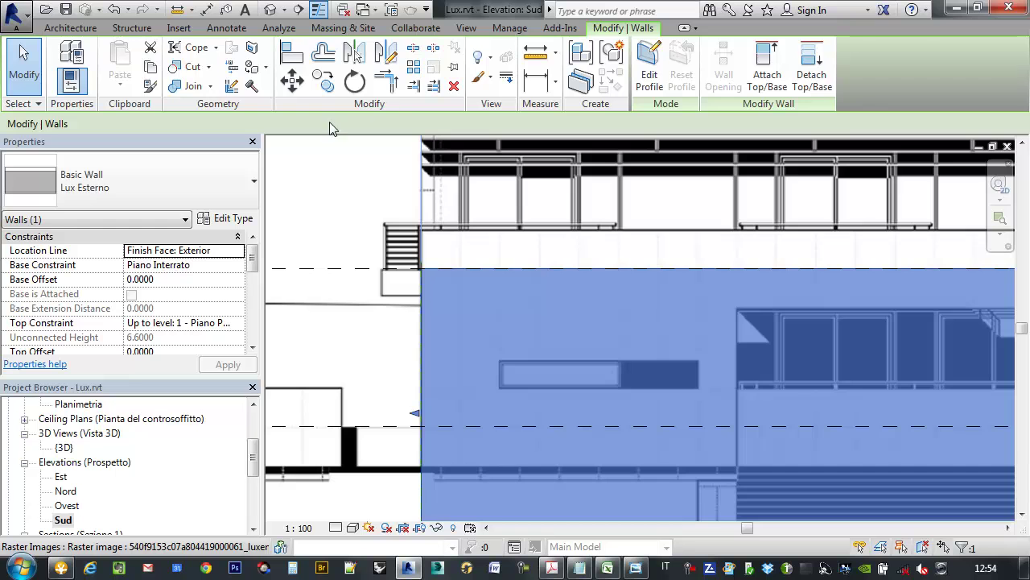
click(535, 53)
scroll(420, 256, up, 2)
Measure the 0.8960 gap from the terrace edge to the first-floor level line, then exit measuring.
scroll(420, 256, up, 3)
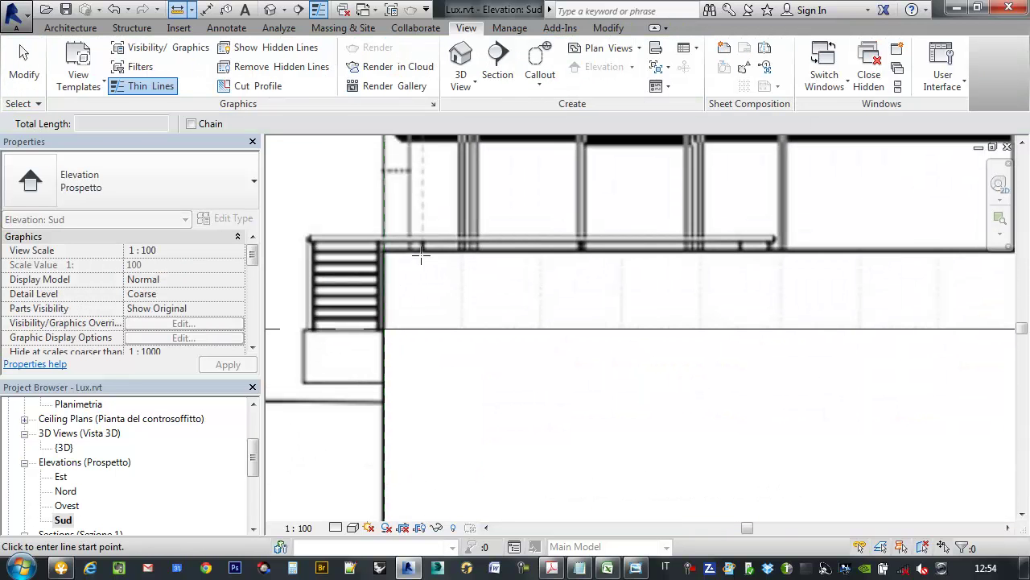
click(424, 252)
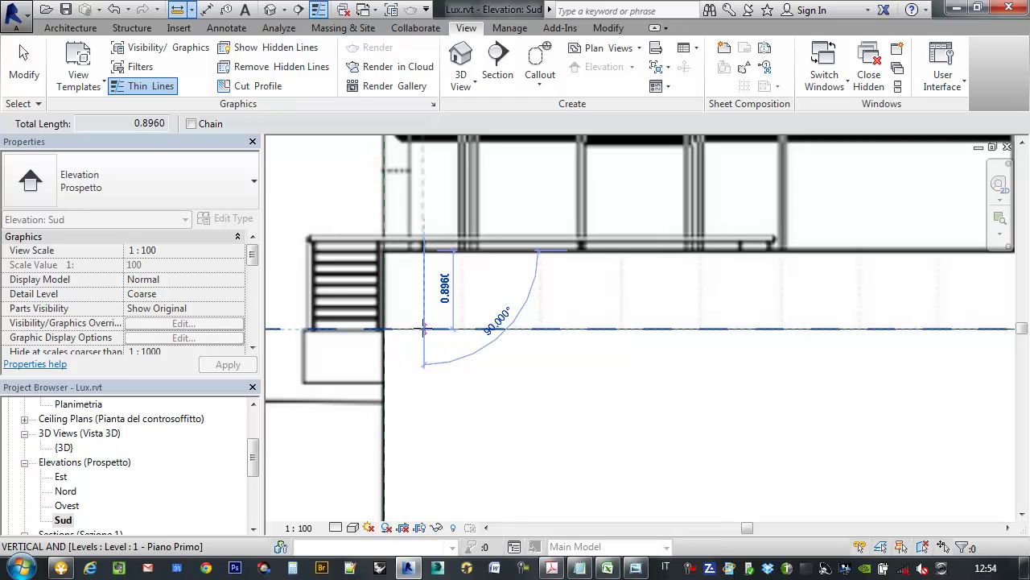
key(Escape)
key(Escape)
click(394, 352)
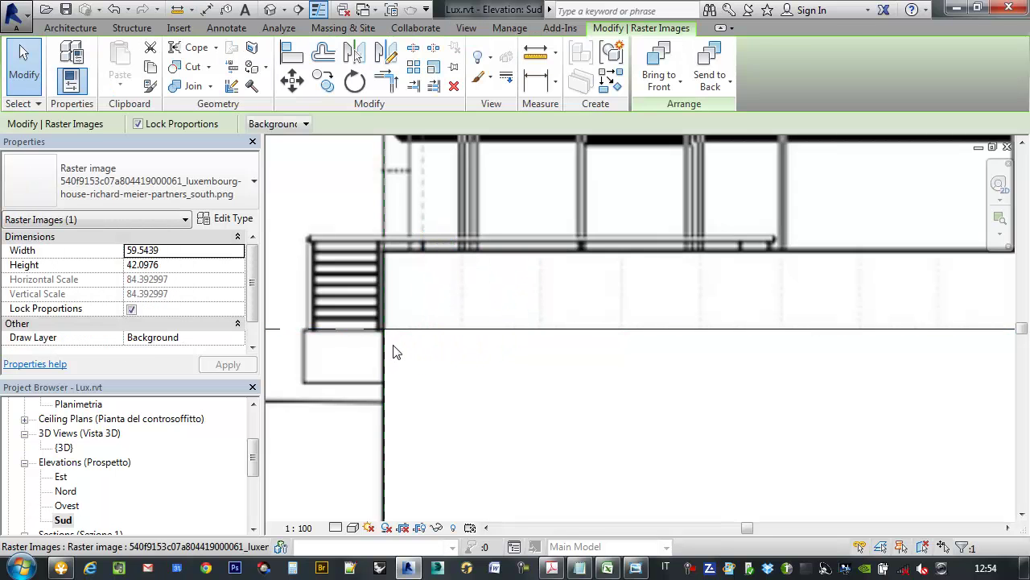
key(Escape)
click(408, 344)
scroll(412, 342, down, 5)
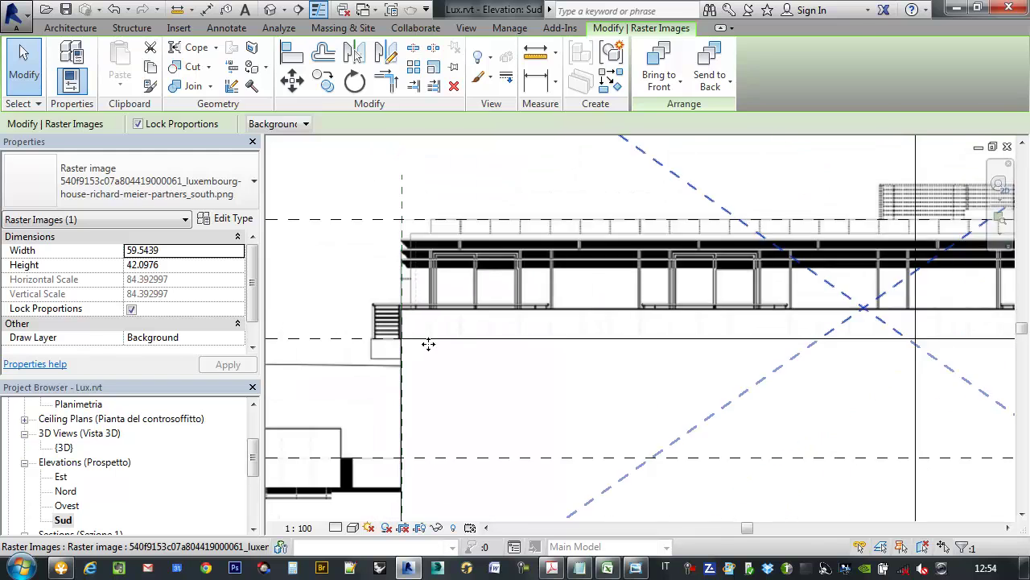
click(654, 419)
click(699, 467)
Set the Lux Esterno wall's Top Offset to 0.9, raising its unconnected height to 7.5000.
key(Escape)
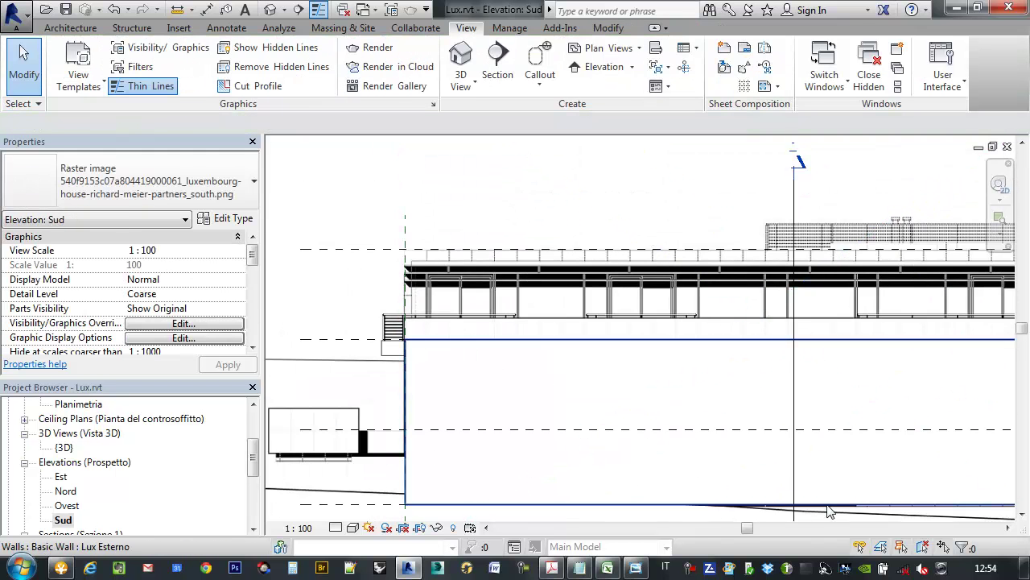
click(876, 513)
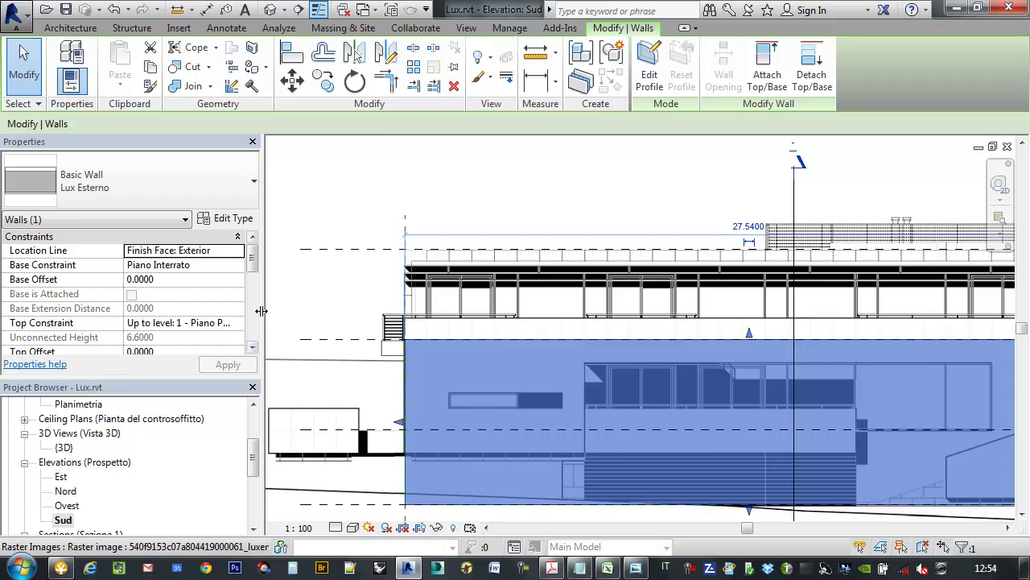
drag(262, 311, 384, 322)
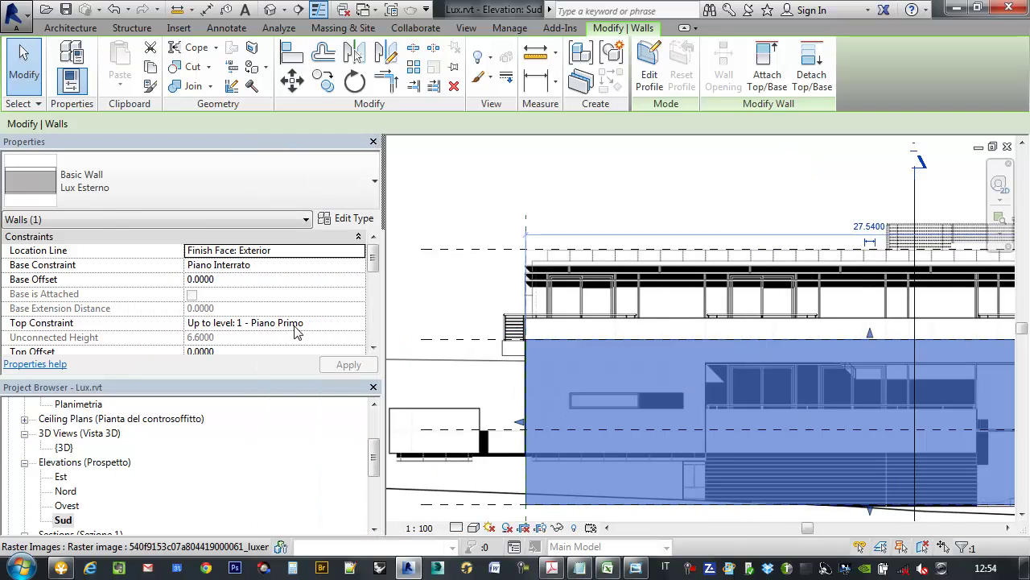
click(373, 347)
click(227, 307)
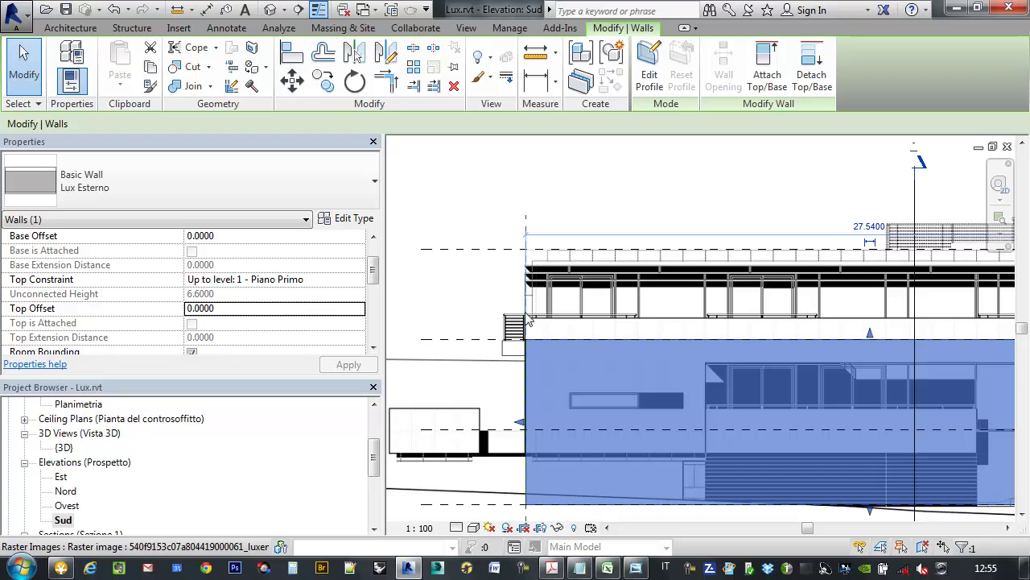
click(233, 306)
click(217, 308)
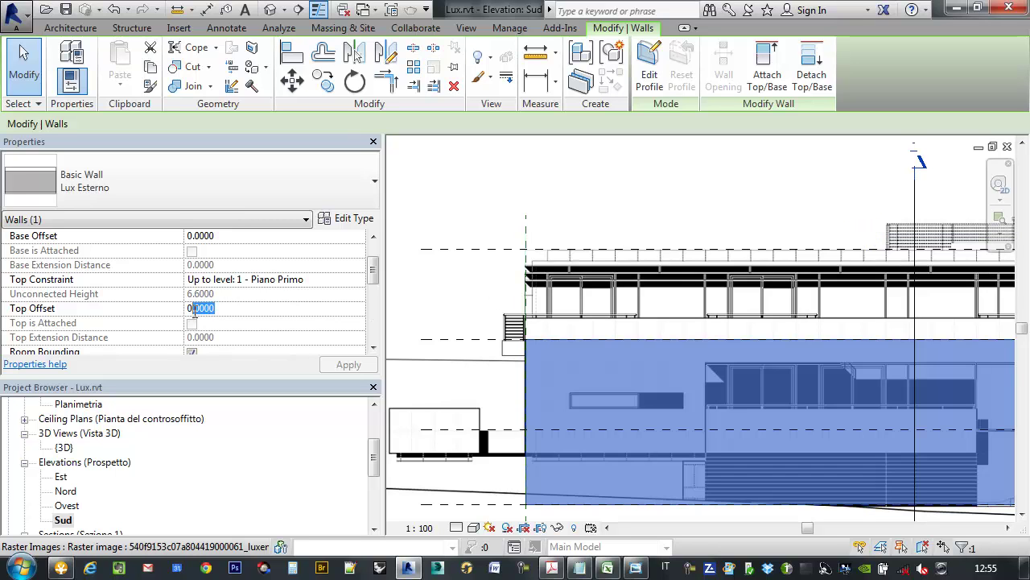
text(9)
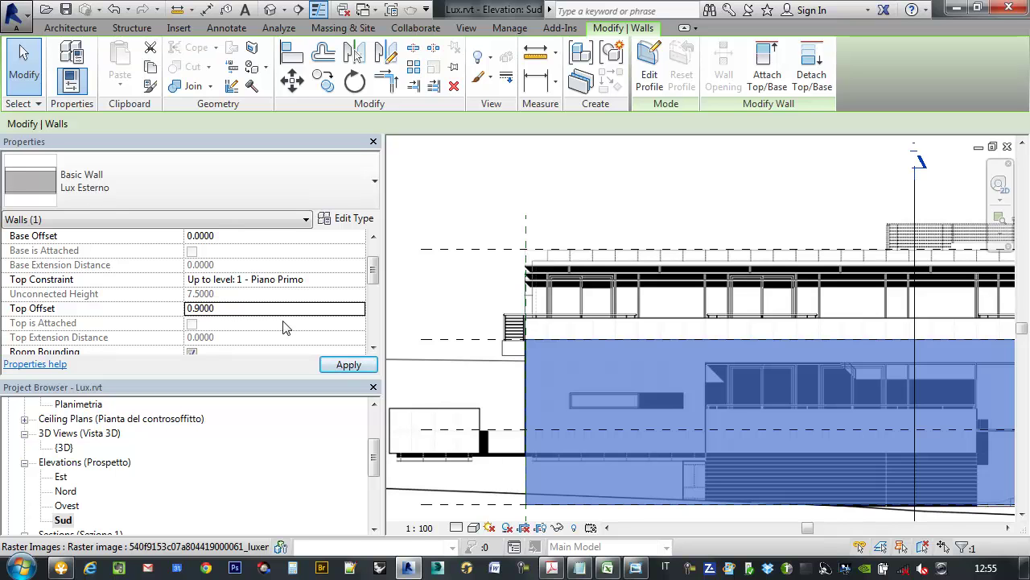
click(349, 365)
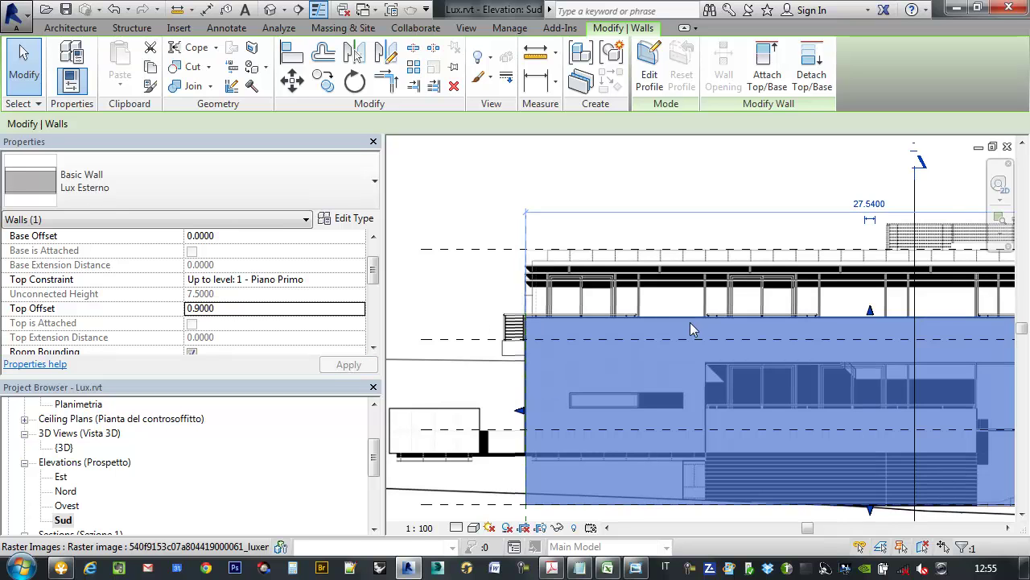
middle_drag(690, 322, 644, 276)
Drag the 1 - Piano Primo level up from 3.6000 to 5.3000.
click(430, 263)
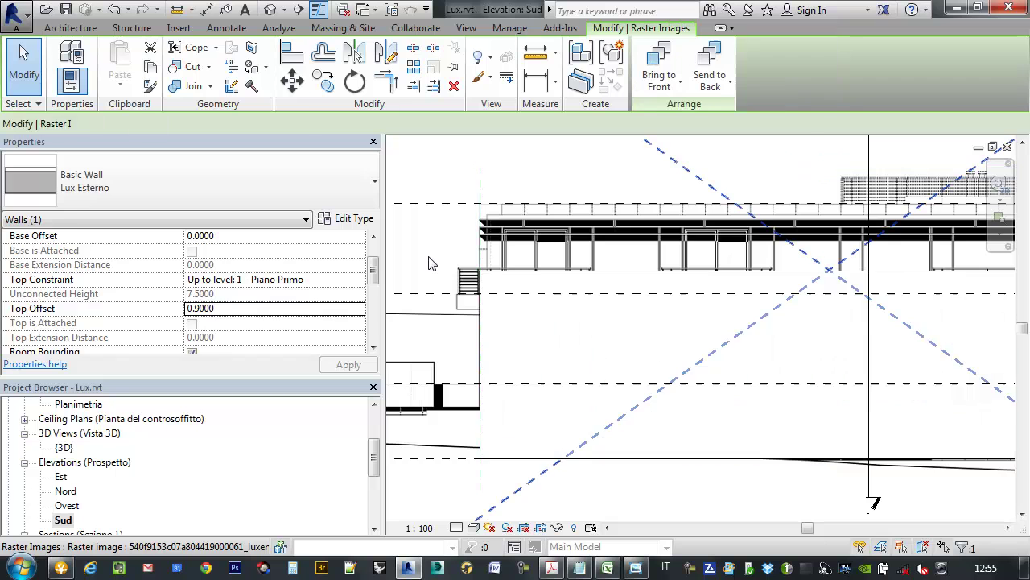
scroll(459, 268, down, 2)
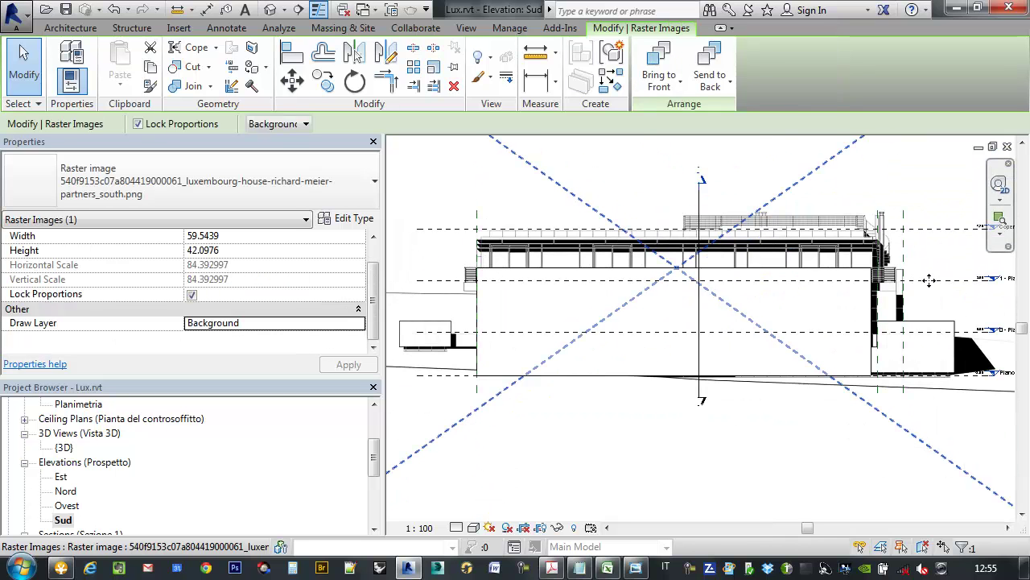
key(Escape)
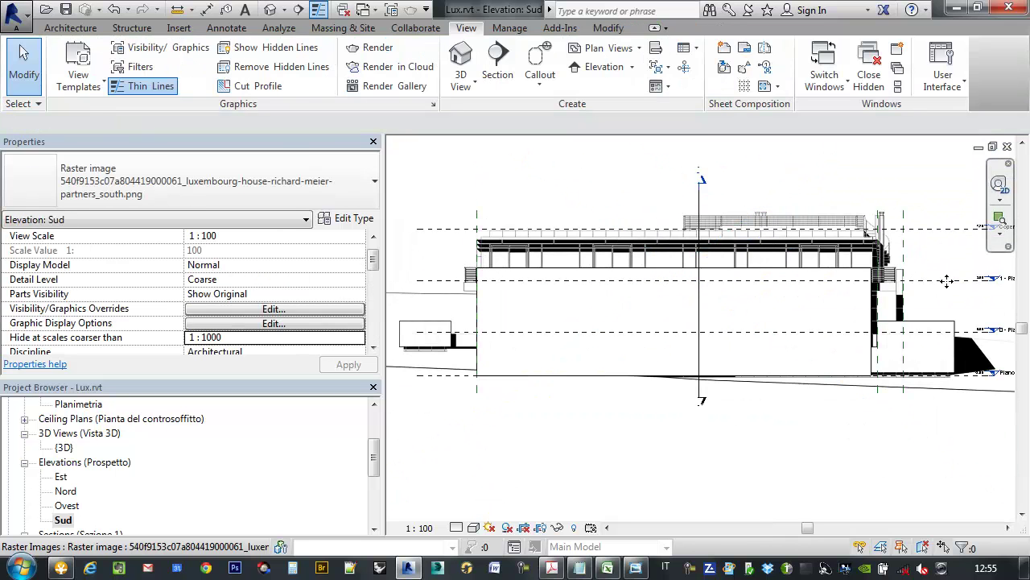
click(952, 281)
middle_drag(472, 281, 509, 289)
scroll(499, 288, up, 2)
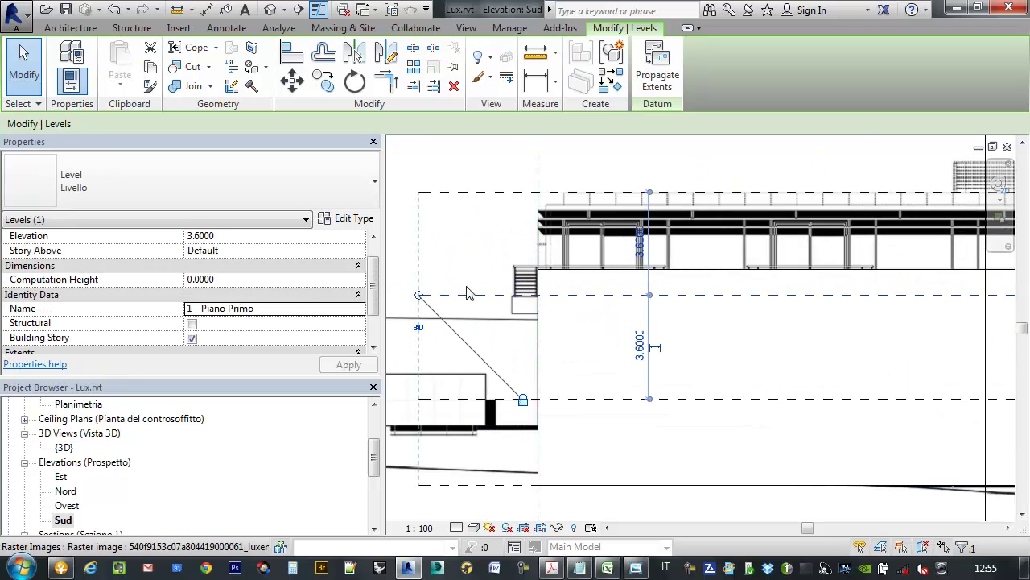
drag(462, 284, 465, 247)
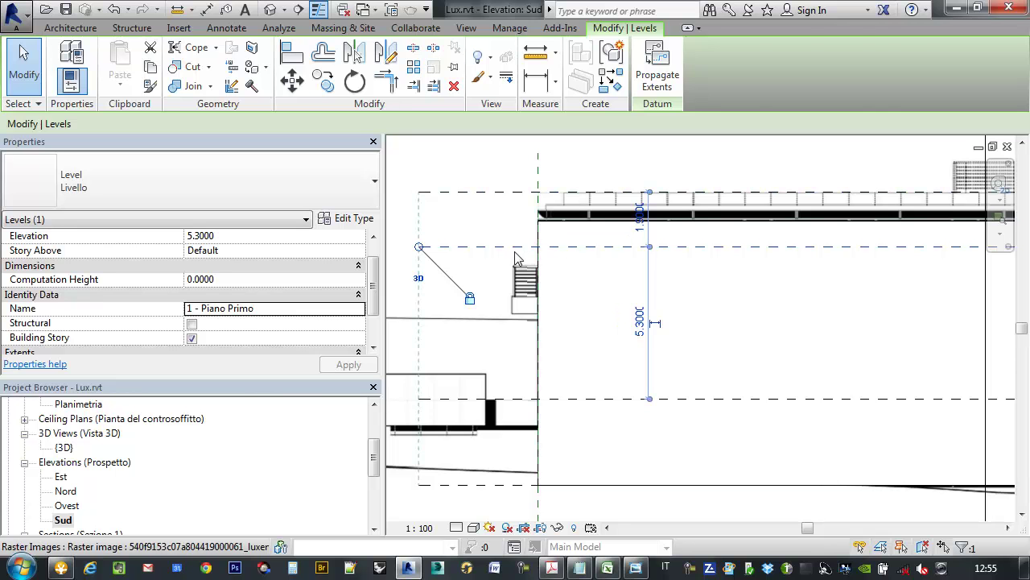
key(Escape)
Switch to the default 3D view.
scroll(524, 299, down, 2)
scroll(597, 296, down, 2)
middle_drag(597, 297, 554, 300)
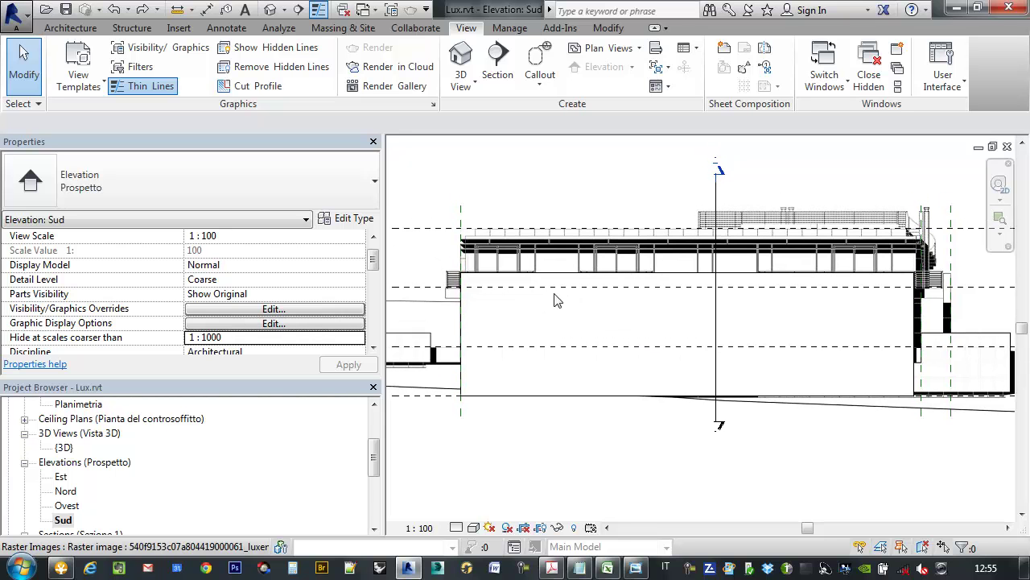
click(271, 9)
Fit and orbit the 3D view around the Lux Esterno wall, then reopen the Sud elevation.
middle_click(736, 279)
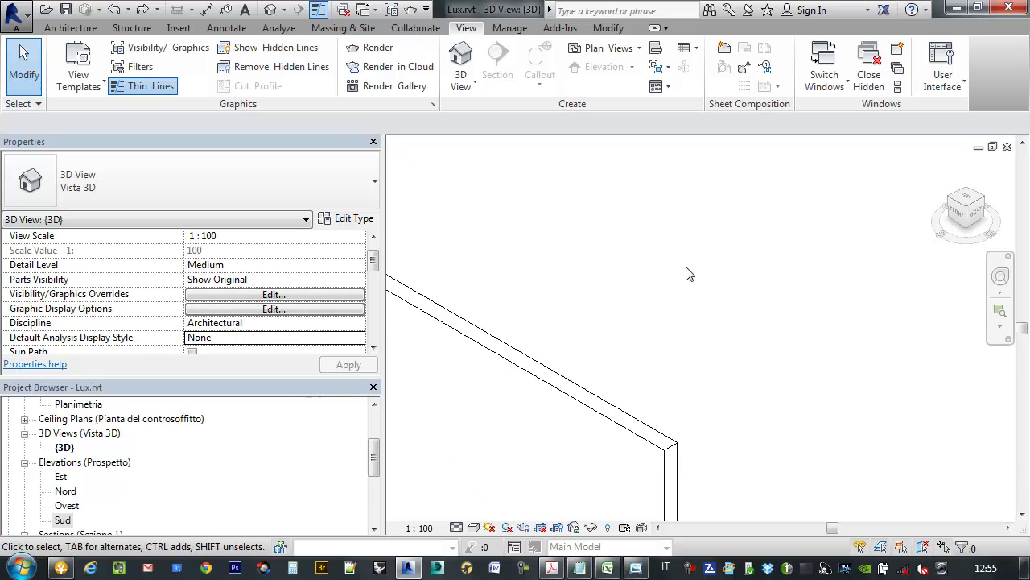
scroll(690, 278, down, 2)
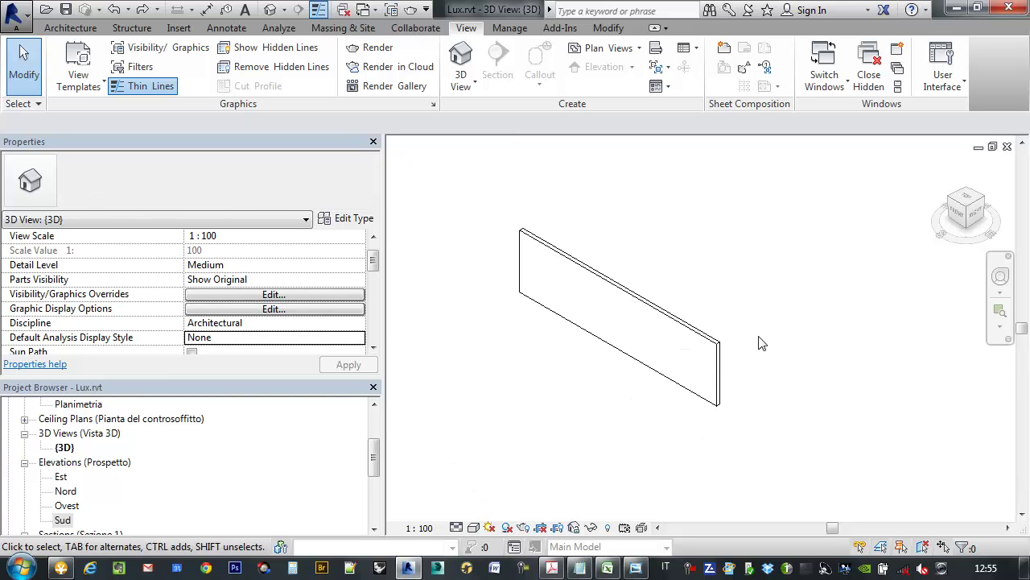
mouse_move(763, 346)
middle_down()
mouse_move(562, 361)
mouse_move(628, 340)
middle_up()
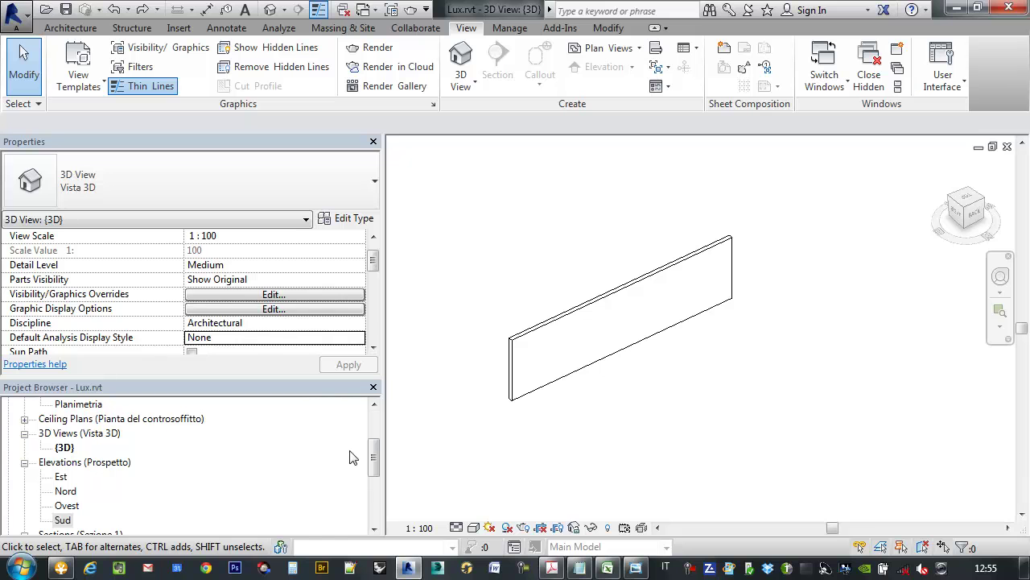
scroll(375, 532, down, 1)
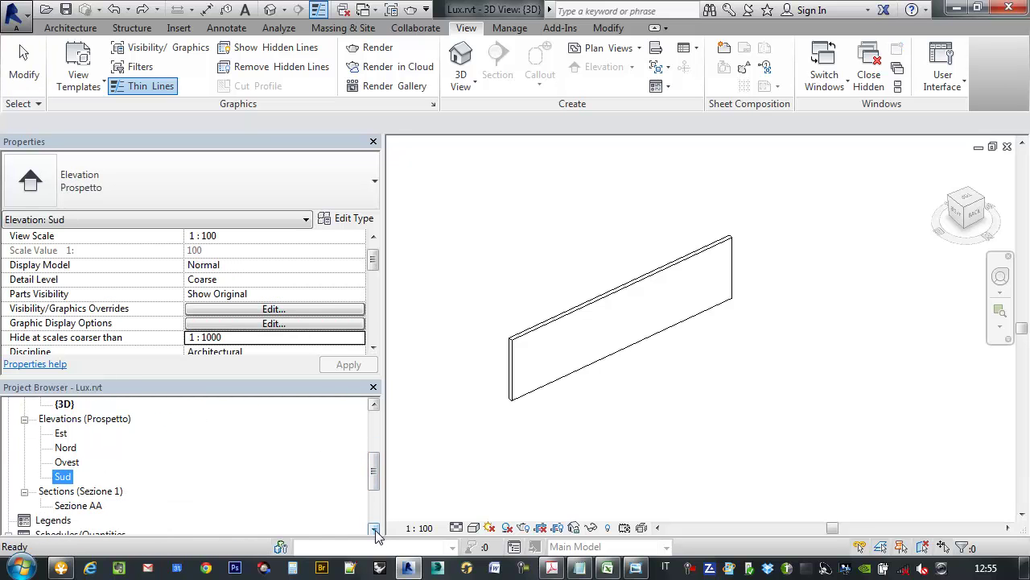
double_click(62, 478)
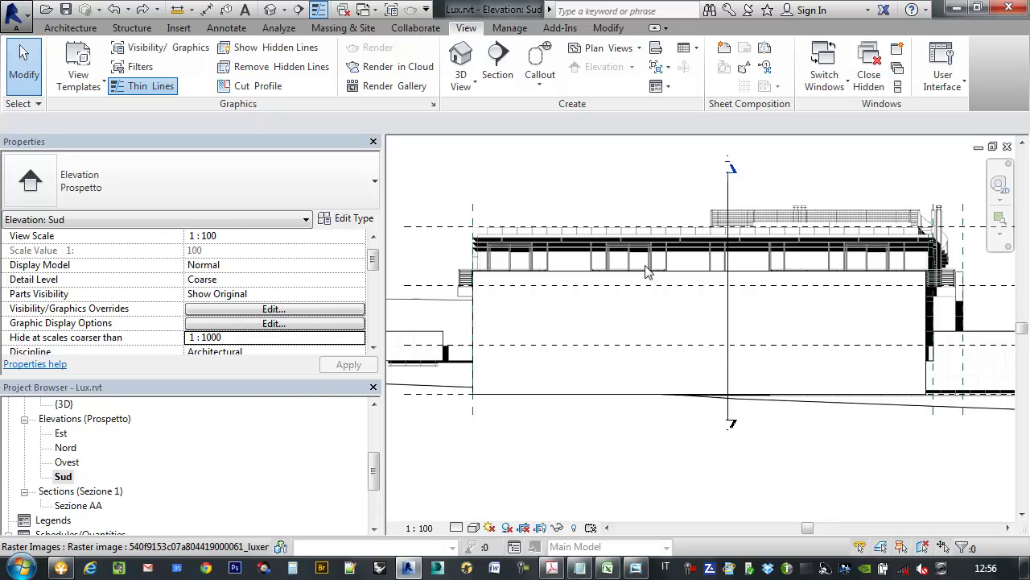
middle_drag(671, 292, 688, 297)
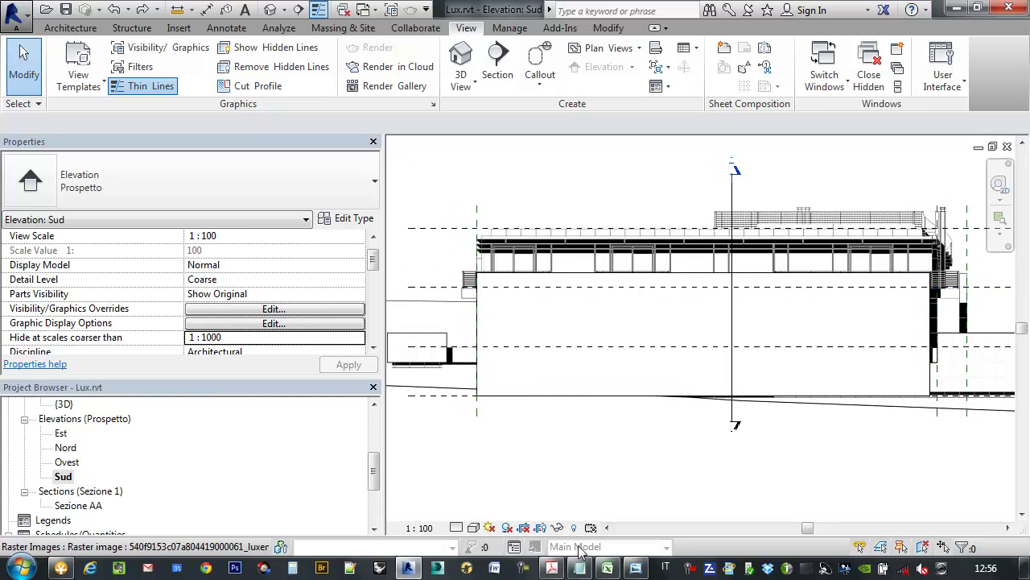
Bring up the house reference photos and step back through them to the first floor plan.
click(634, 569)
scroll(598, 249, up, 2)
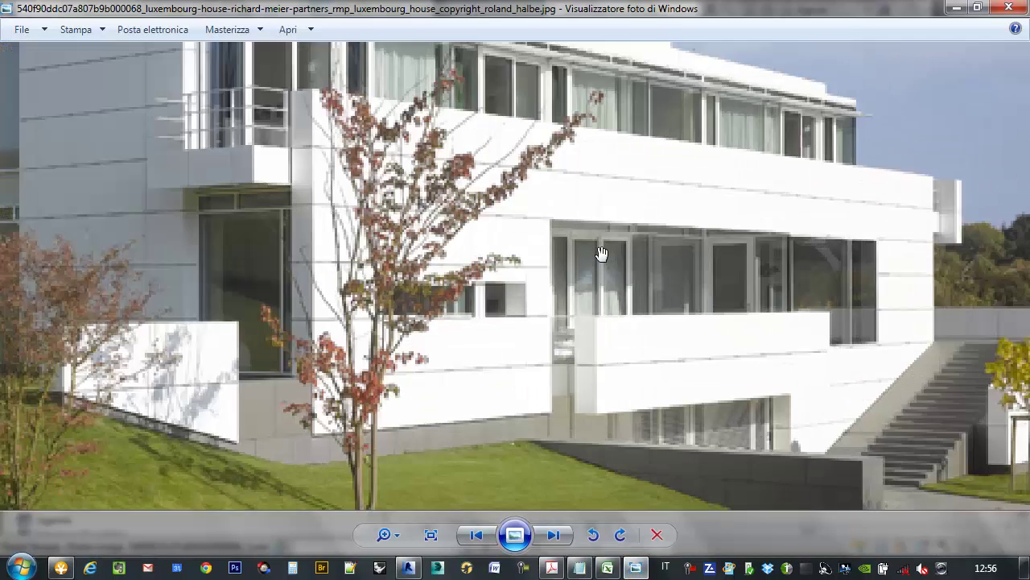
scroll(526, 325, up, 1)
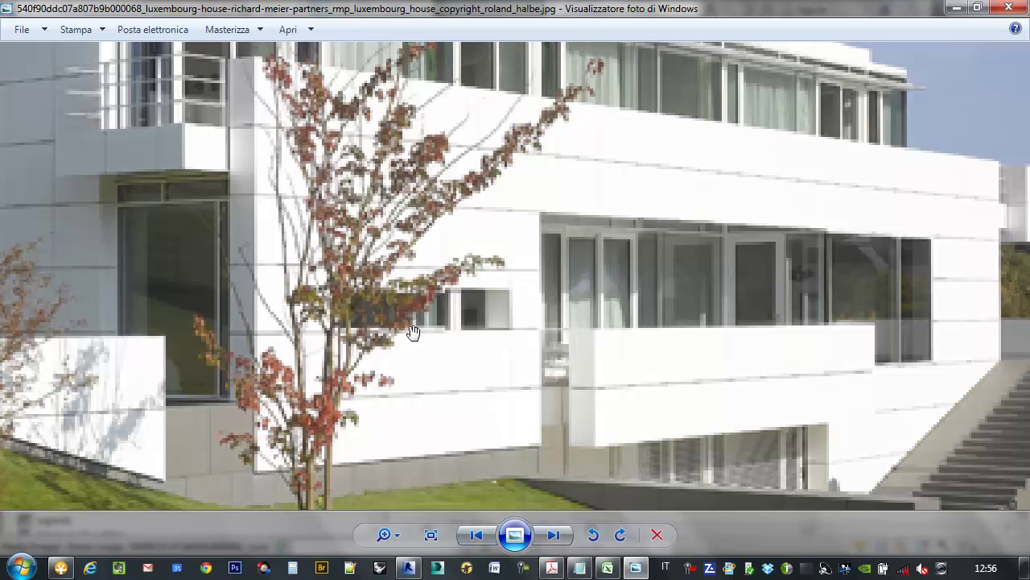
click(487, 536)
click(487, 538)
click(487, 538)
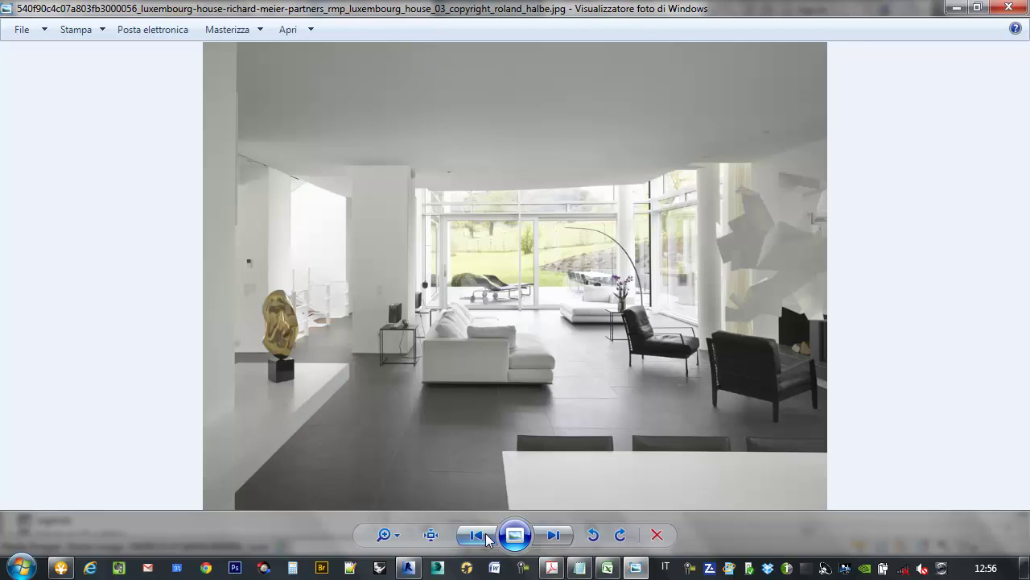
click(487, 538)
click(486, 537)
click(480, 537)
click(478, 535)
click(476, 535)
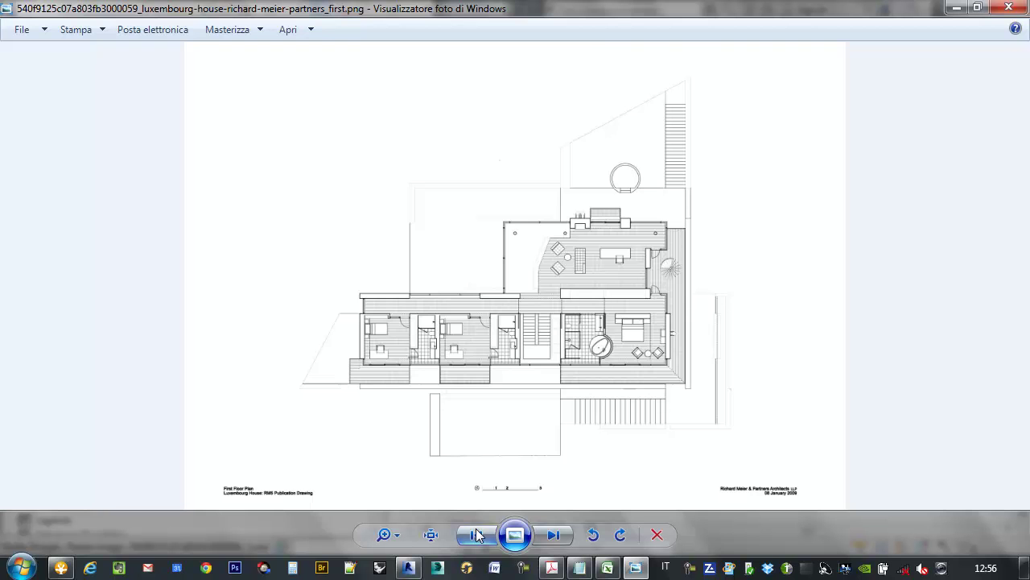
scroll(378, 379, up, 3)
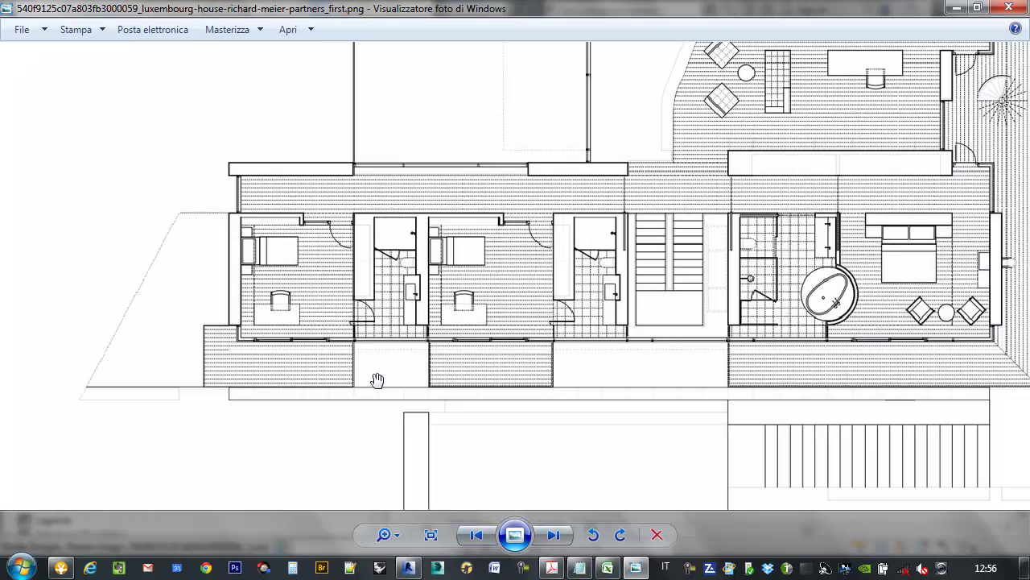
scroll(377, 379, down, 2)
scroll(368, 379, down, 1)
scroll(378, 403, up, 3)
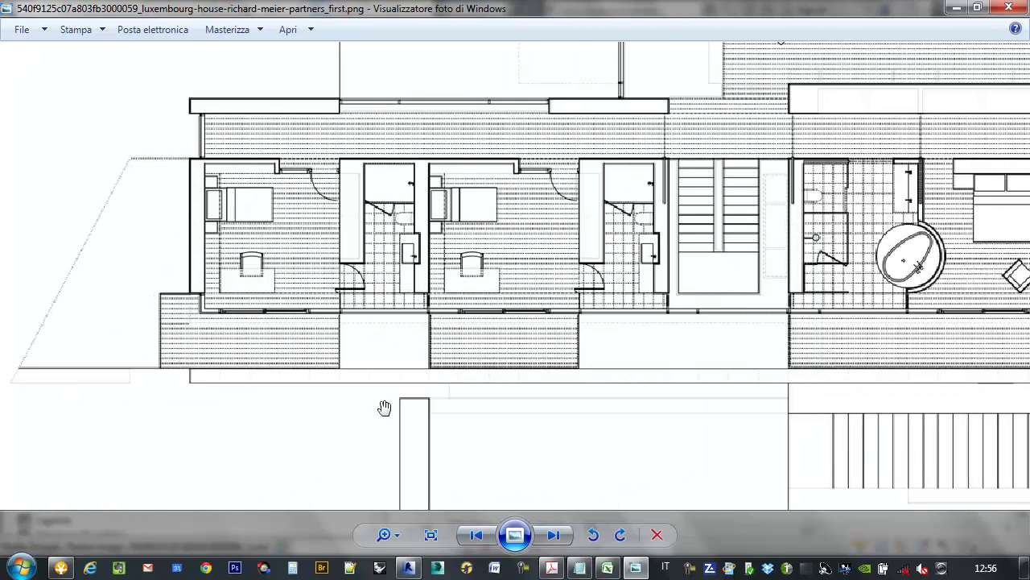
scroll(384, 409, down, 3)
Browse forward through the reference images to the ground floor plan drawing.
click(460, 532)
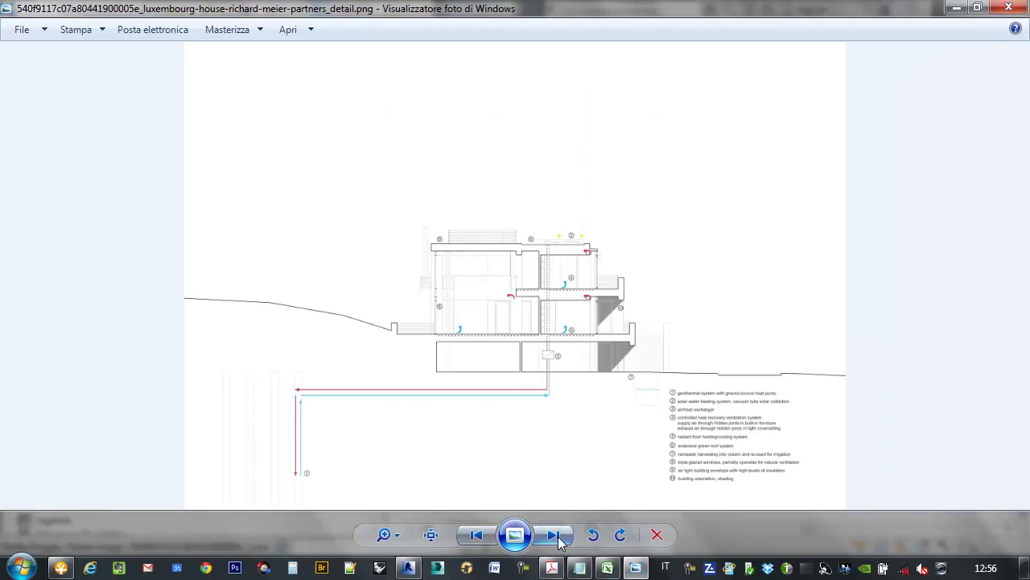
click(558, 536)
click(558, 536)
click(558, 536)
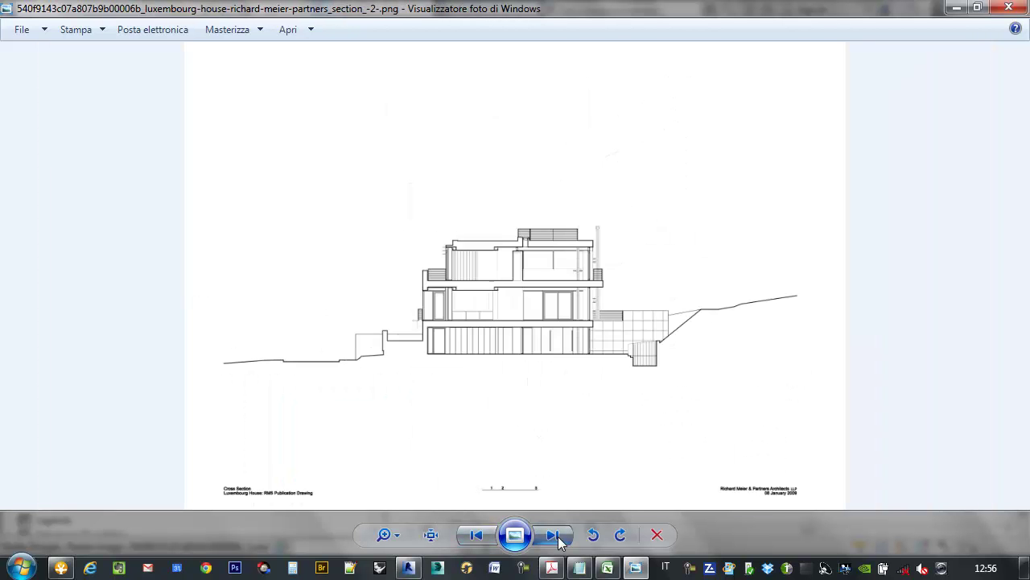
click(558, 536)
click(558, 536)
click(558, 537)
click(559, 537)
click(559, 537)
click(559, 537)
click(559, 537)
click(558, 537)
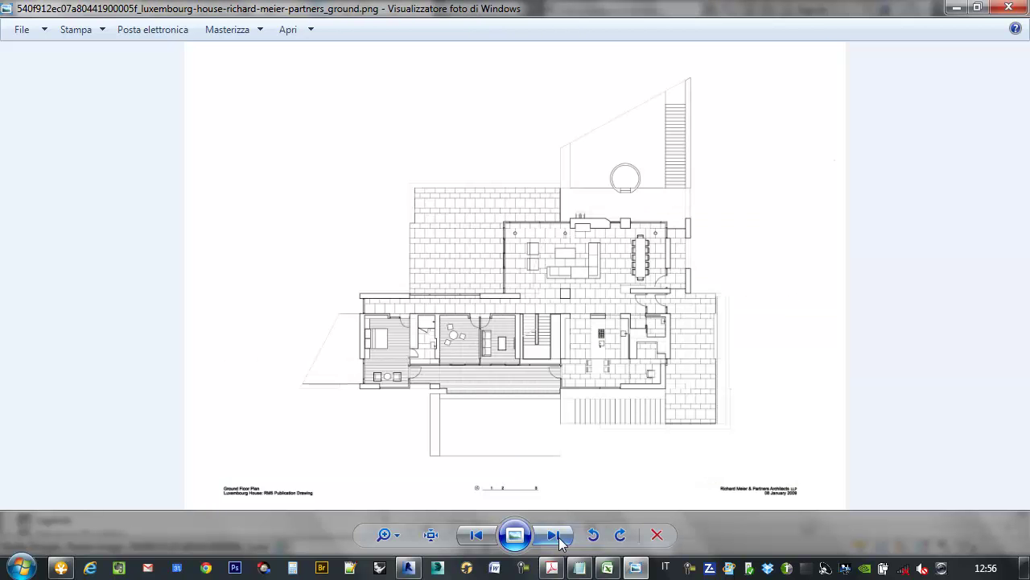
Zoom and pan across the ground floor plan, then minimize the photo viewer.
scroll(388, 403, up, 3)
mouse_move(393, 408)
mouse_down()
mouse_move(442, 421)
mouse_move(313, 382)
mouse_up()
scroll(343, 367, up, 2)
scroll(320, 375, down, 1)
scroll(320, 374, down, 1)
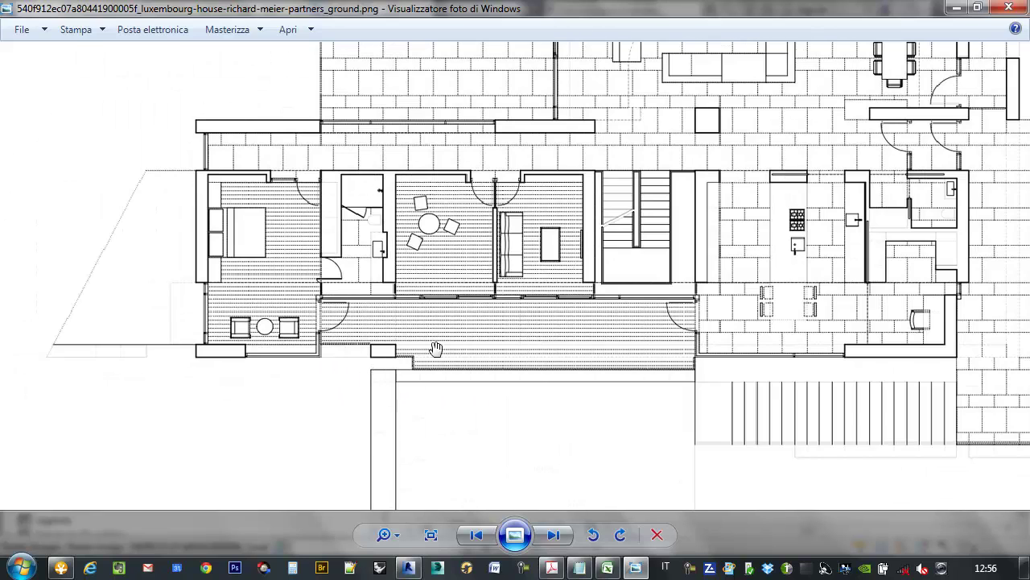
scroll(341, 354, up, 2)
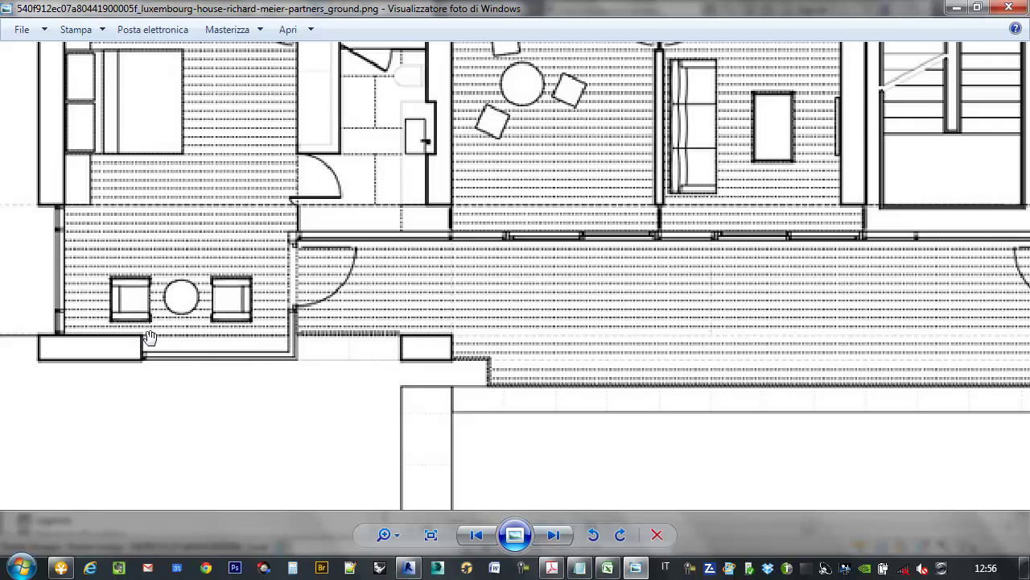
scroll(551, 338, down, 2)
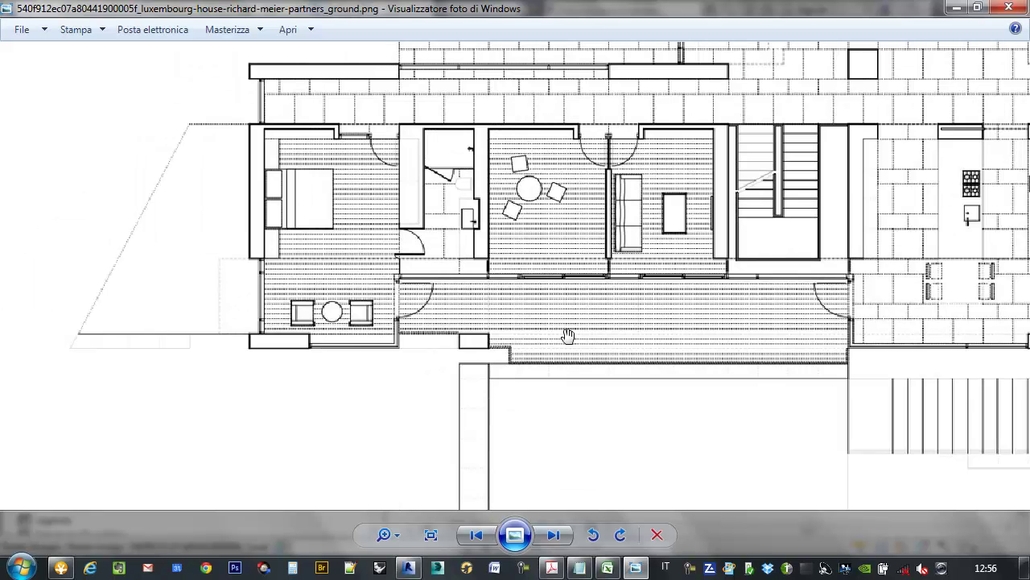
click(956, 7)
Select the Lux Esterno wall on the Sud elevation and enter Edit Profile.
scroll(603, 242, up, 2)
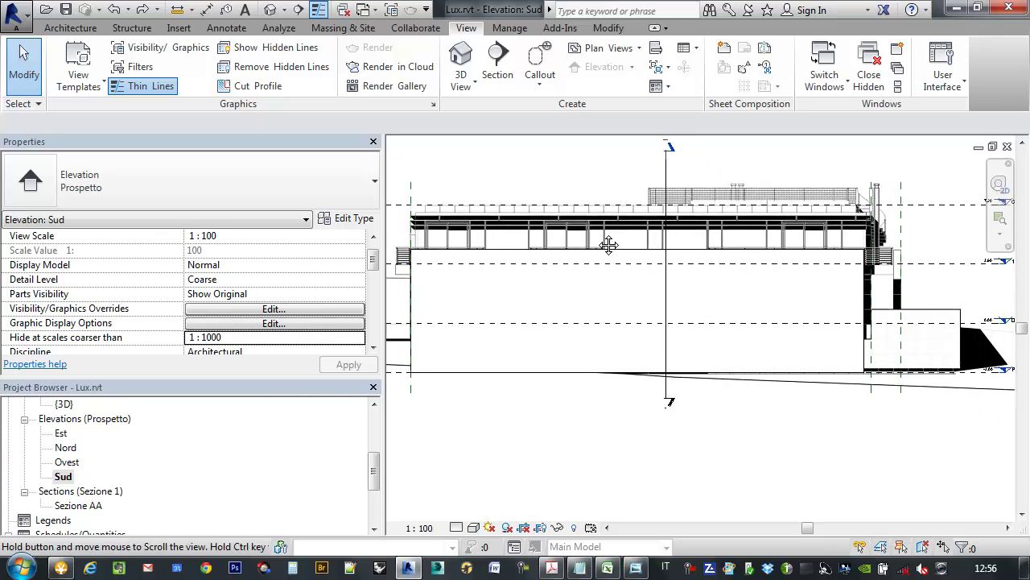
scroll(604, 248, up, 2)
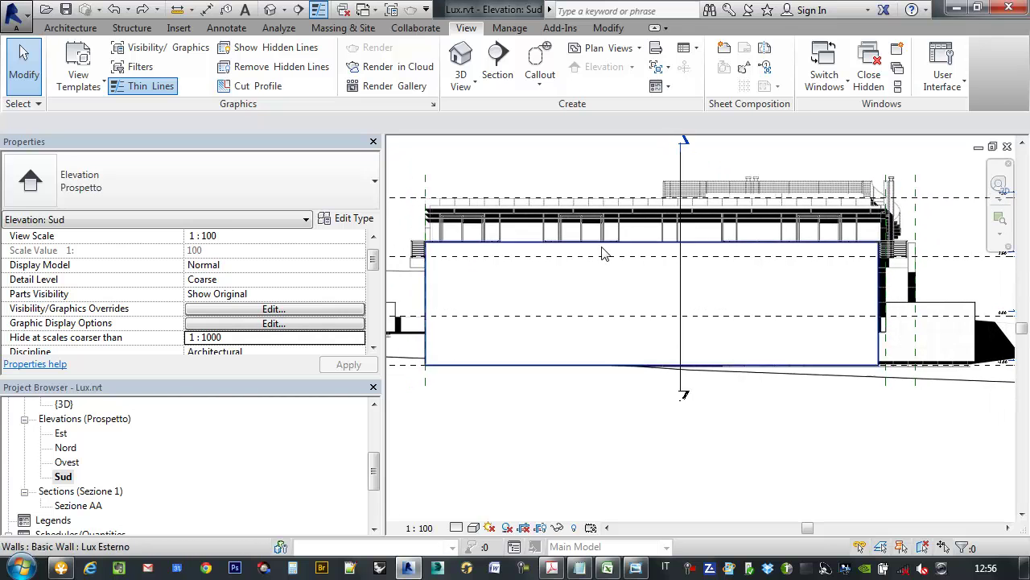
click(588, 308)
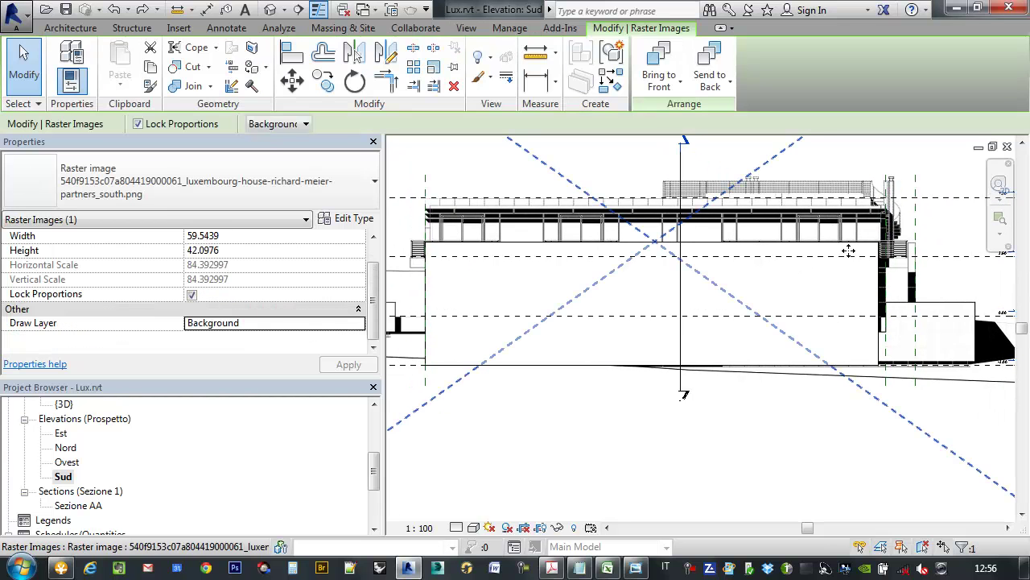
key(Escape)
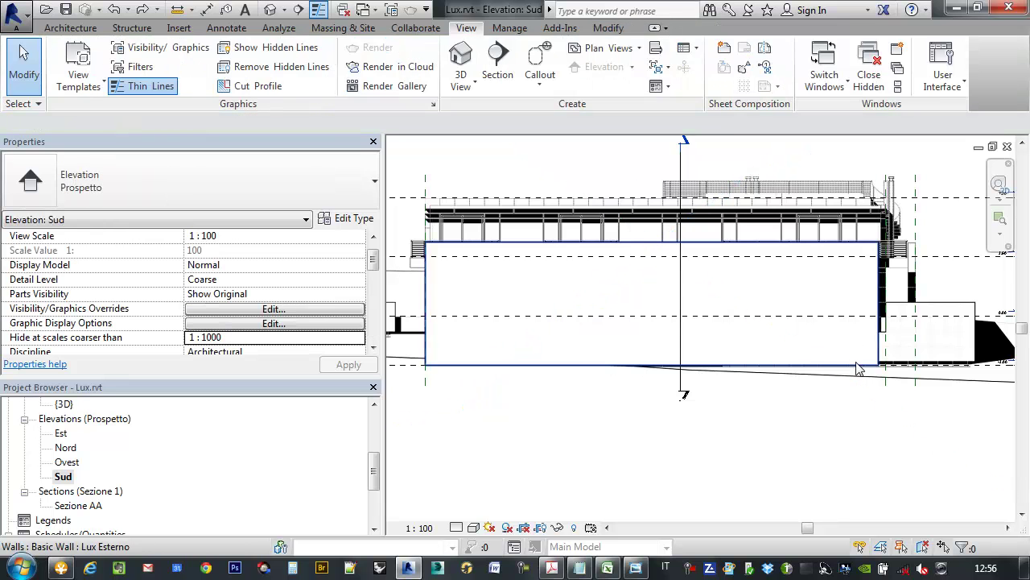
click(858, 368)
scroll(789, 327, up, 1)
scroll(801, 301, up, 1)
middle_drag(801, 309, 877, 254)
middle_drag(857, 252, 833, 247)
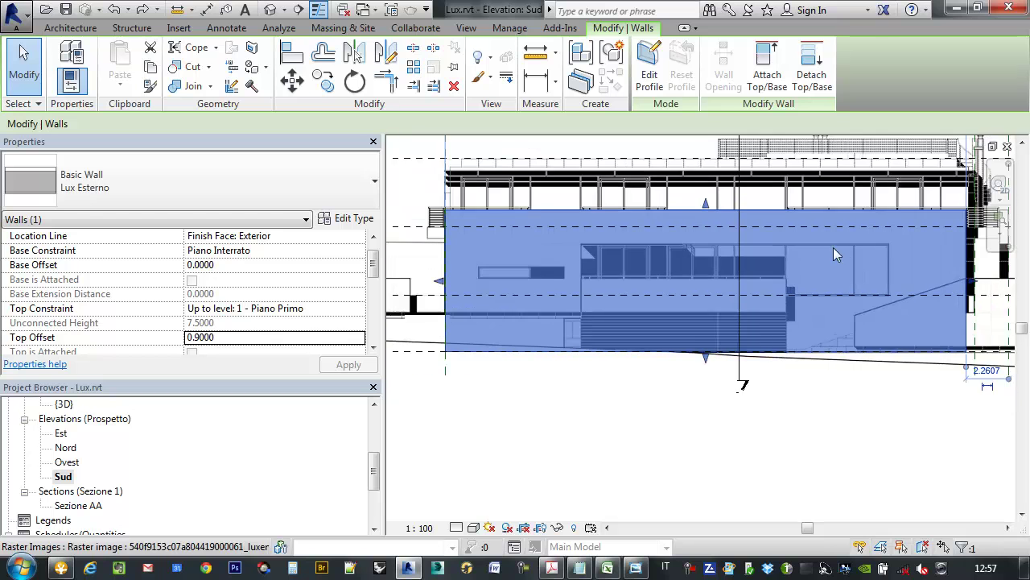
scroll(833, 247, down, 1)
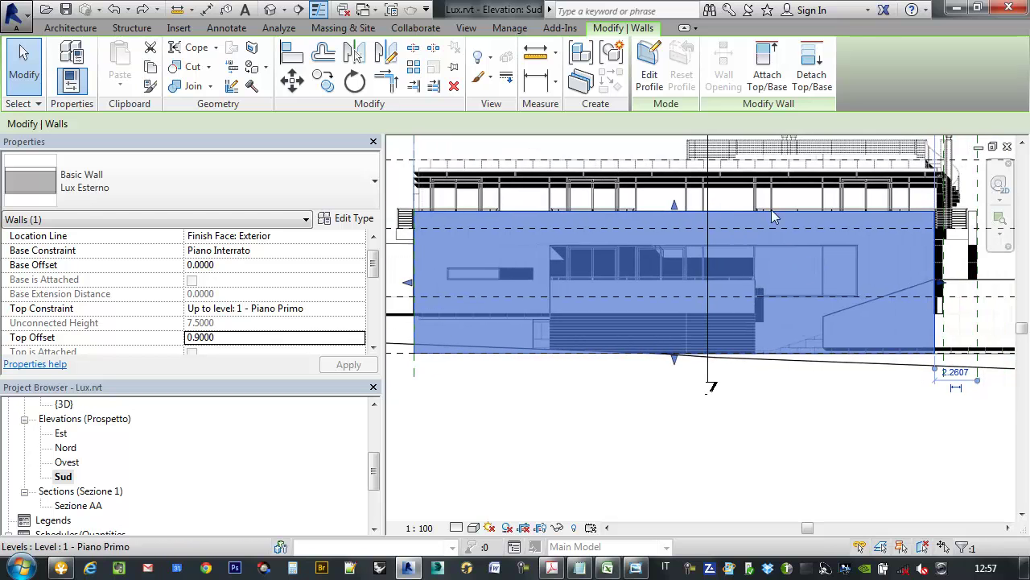
click(652, 75)
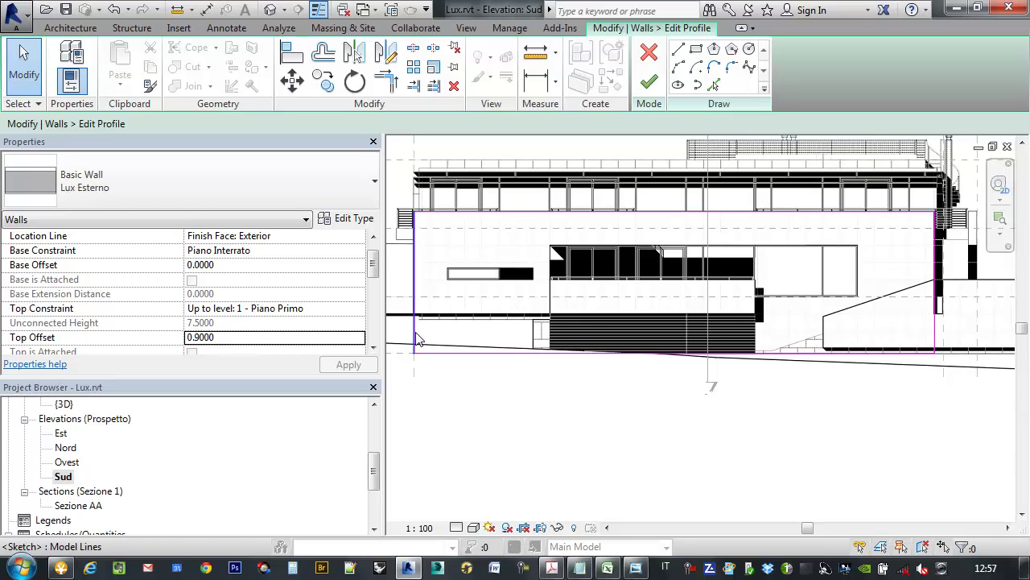
Choose the Line draw tool and zoom in on the wall's bottom corner.
middle_drag(595, 288, 633, 306)
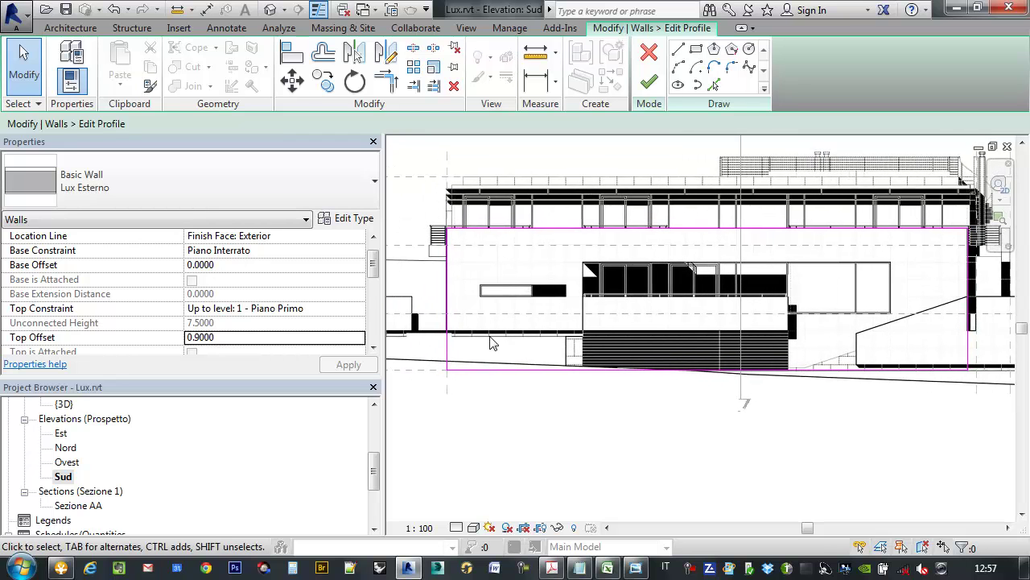
middle_drag(668, 350, 657, 342)
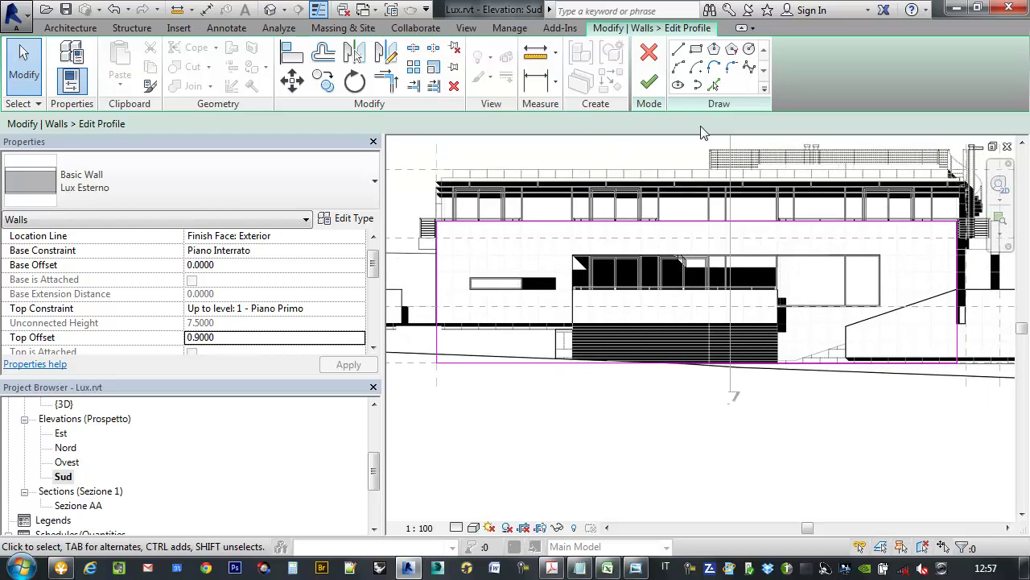
middle_drag(795, 325, 754, 326)
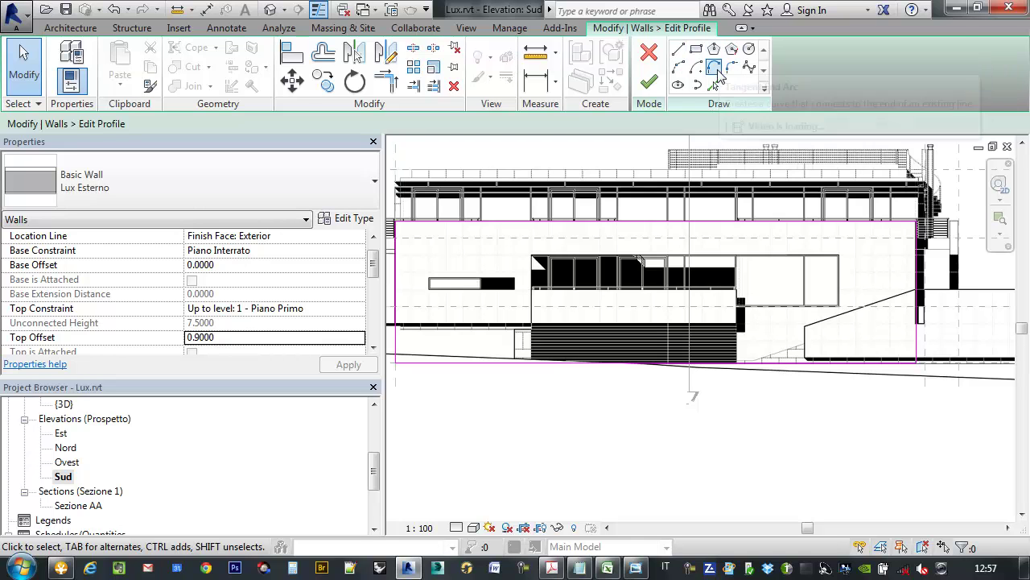
click(678, 52)
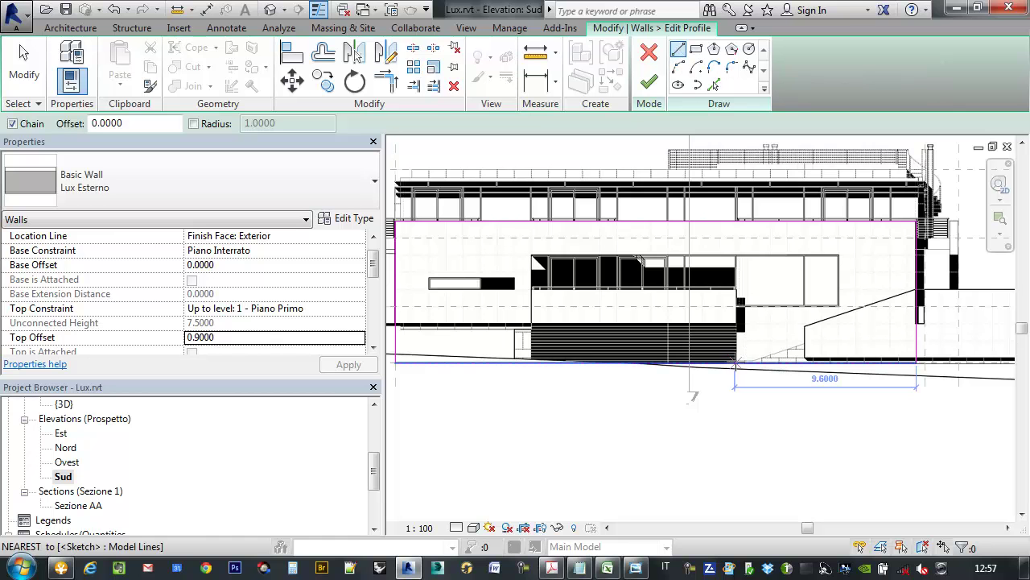
middle_drag(736, 364, 707, 358)
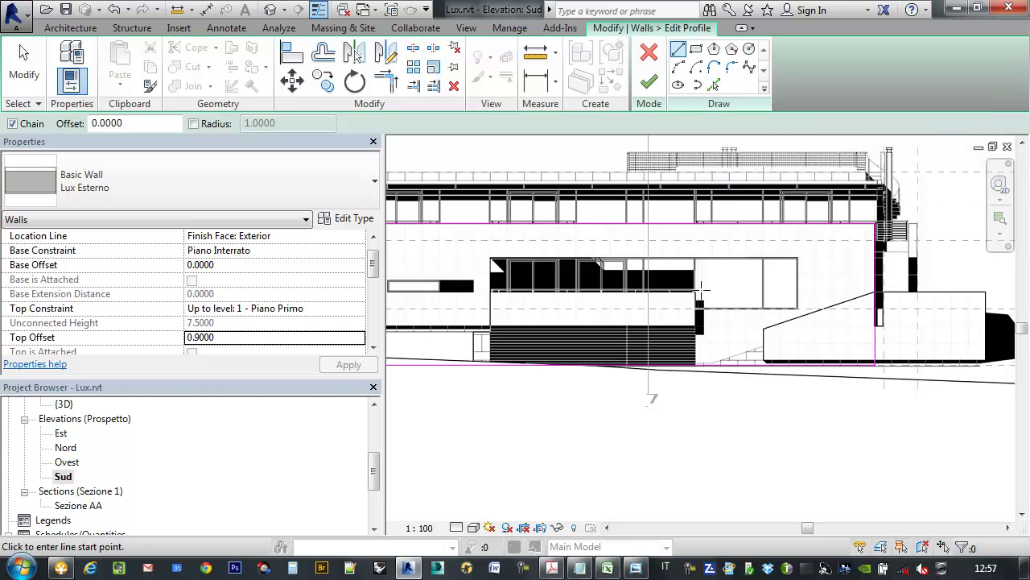
middle_drag(700, 288, 670, 239)
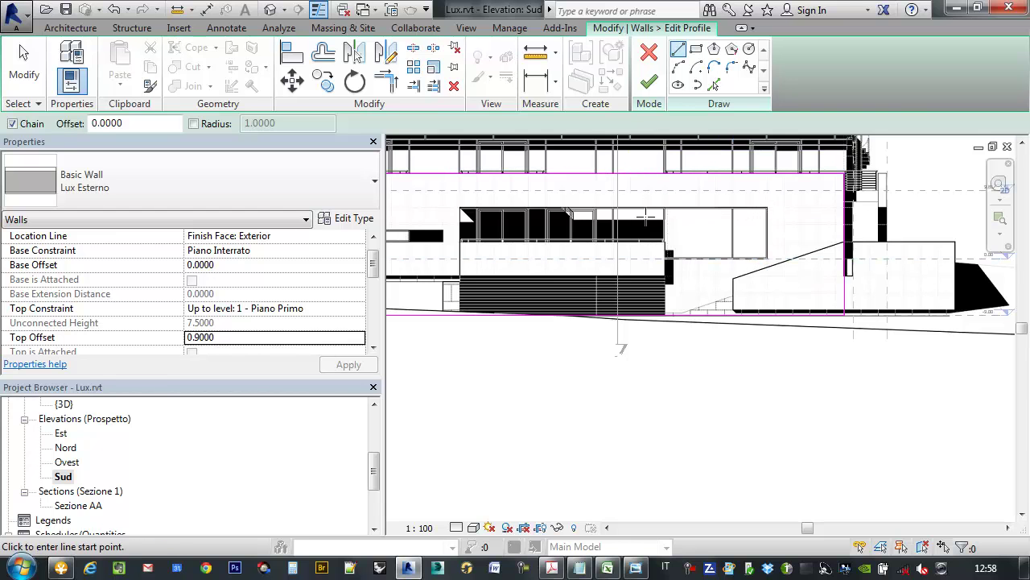
middle_drag(671, 235, 665, 264)
scroll(667, 320, up, 2)
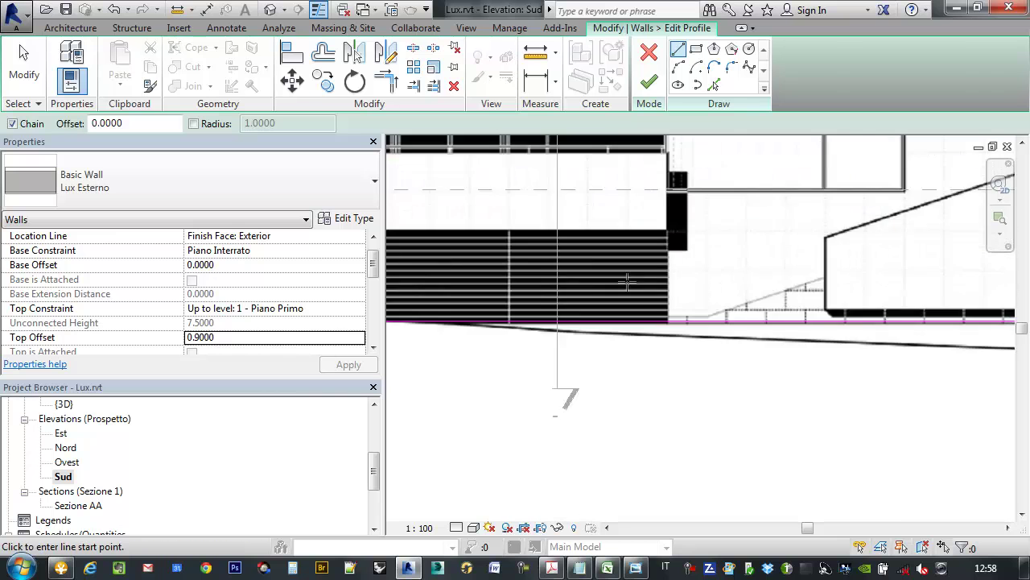
scroll(667, 321, up, 2)
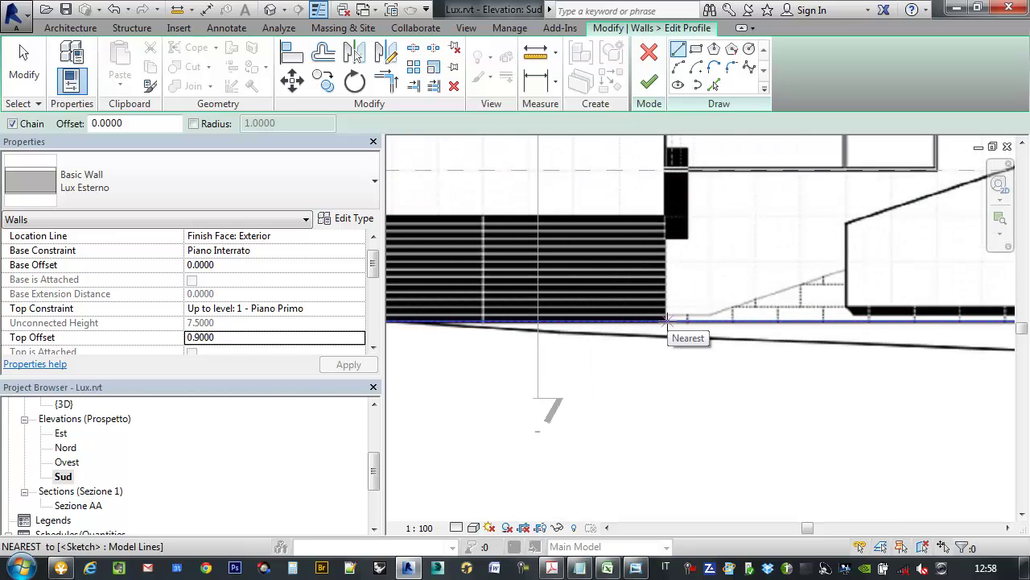
middle_drag(671, 286, 614, 370)
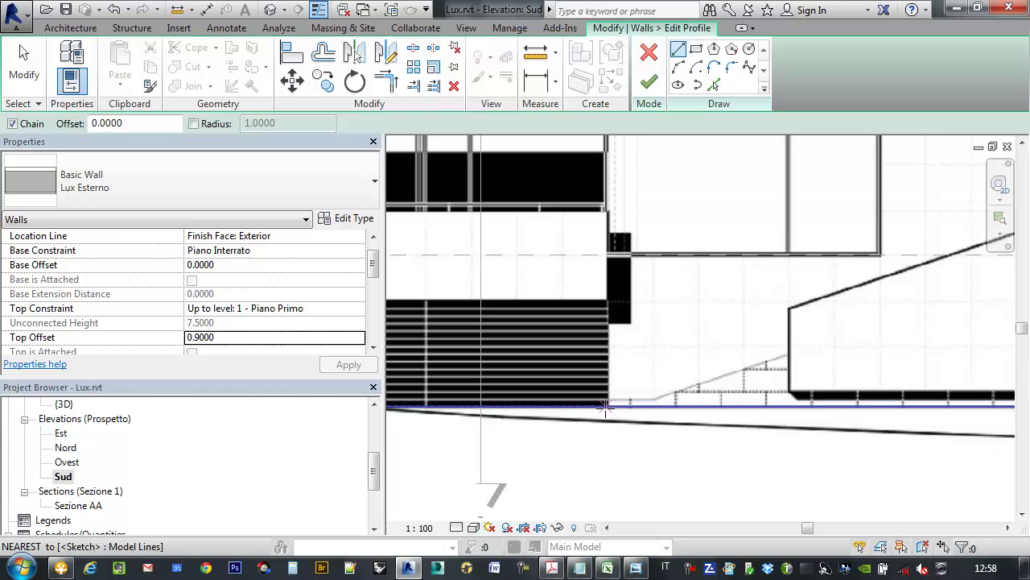
Sketch the stepped cutout lines from the wall's bottom corner, including a 5.40 horizontal step.
click(610, 408)
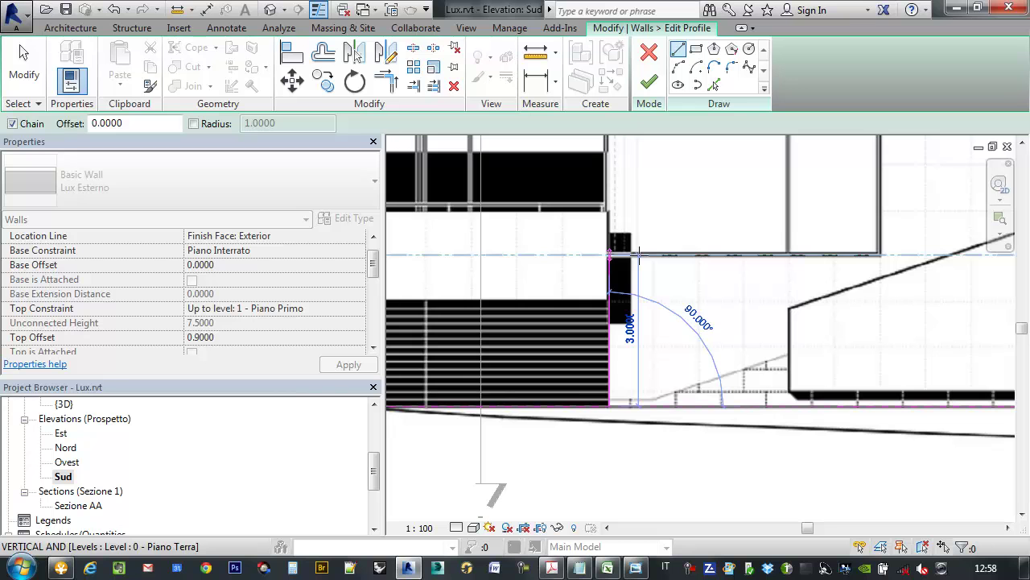
click(638, 256)
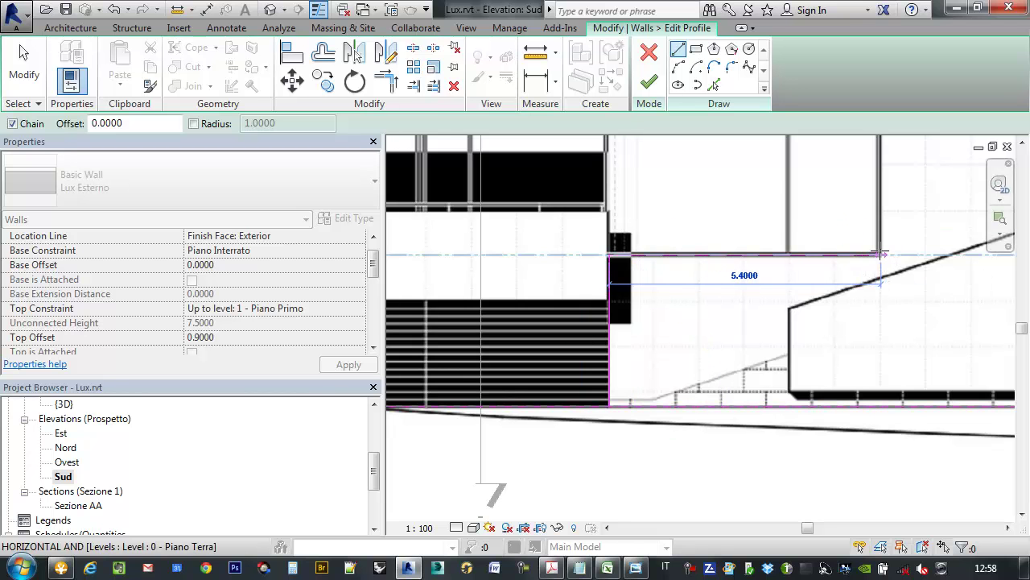
click(880, 254)
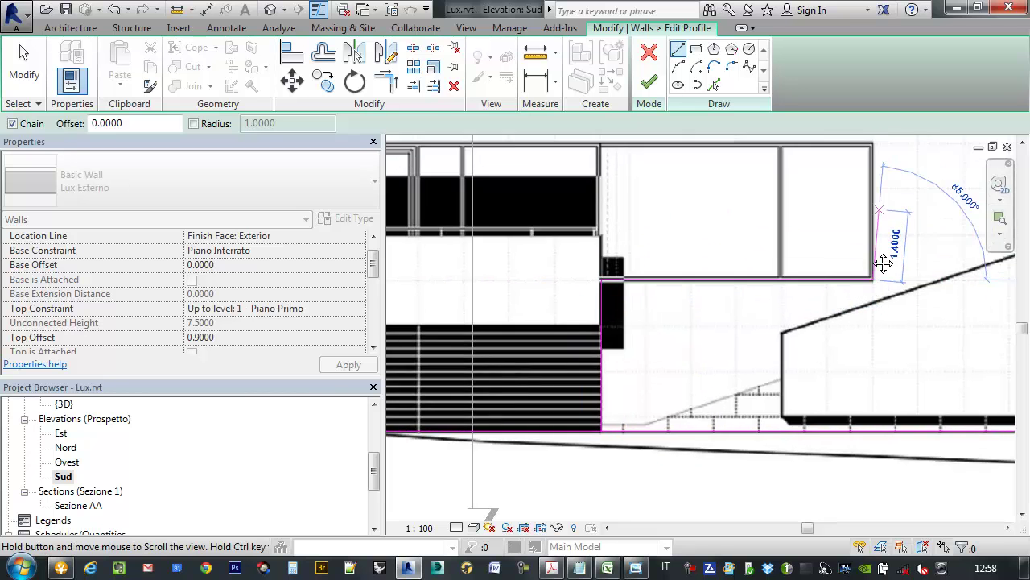
middle_drag(892, 121, 846, 309)
click(847, 309)
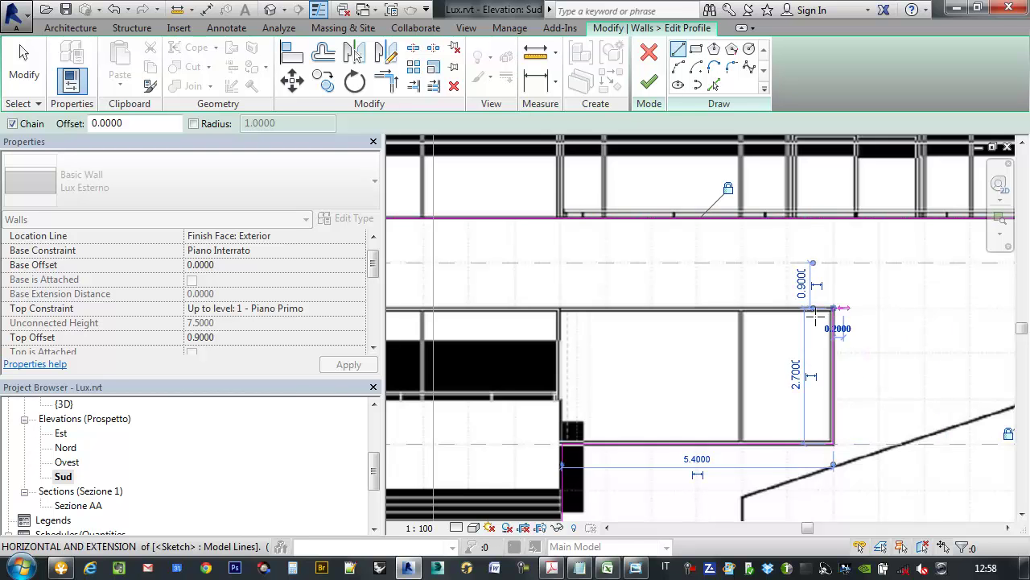
Draw a 3.6 vertical line down from the upper corner, then a horizontal line to the left edge.
middle_drag(620, 326, 762, 356)
scroll(761, 356, down, 2)
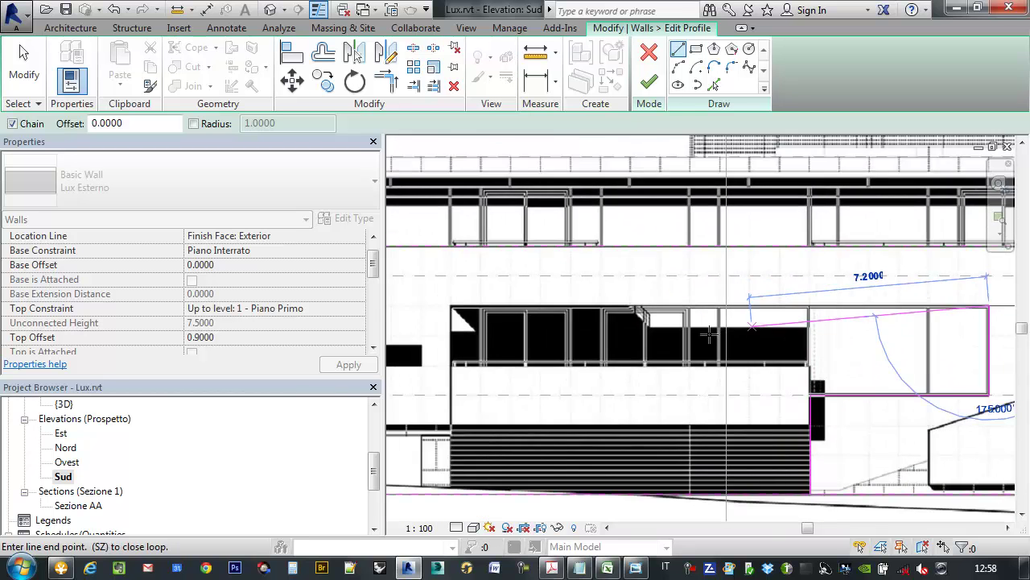
scroll(668, 304, up, 3)
scroll(668, 303, up, 2)
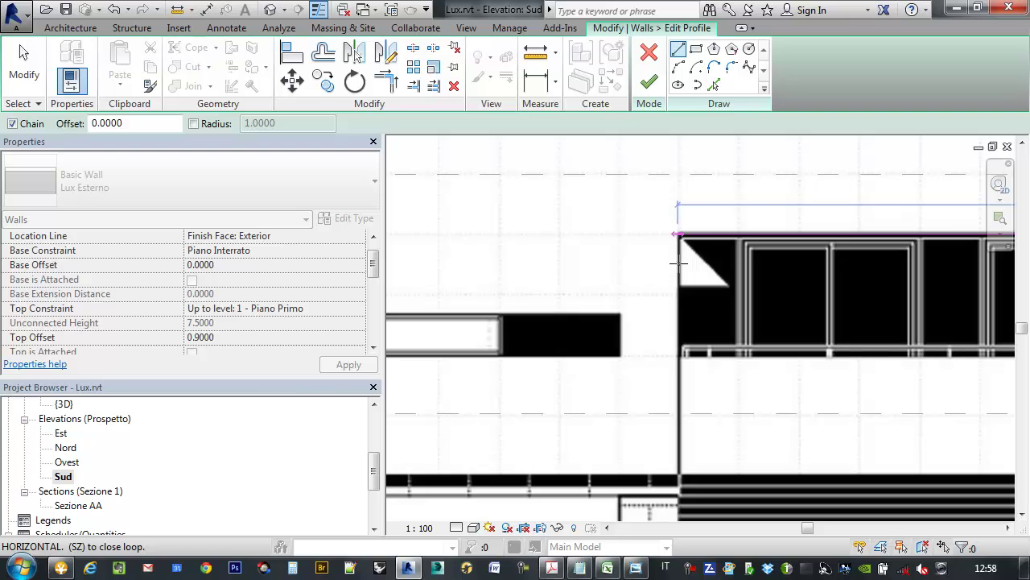
click(678, 233)
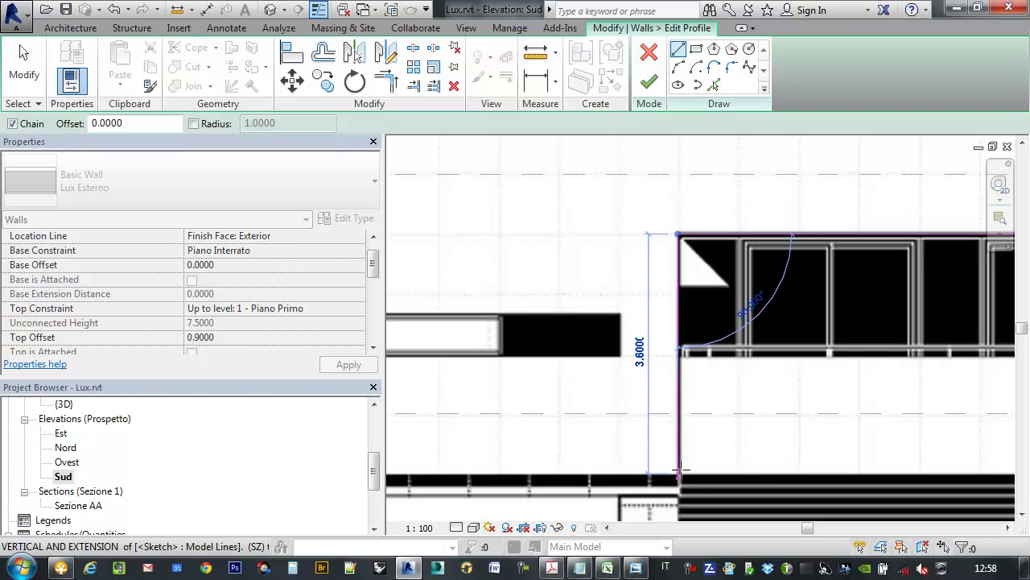
scroll(675, 432, down, 2)
scroll(681, 386, up, 3)
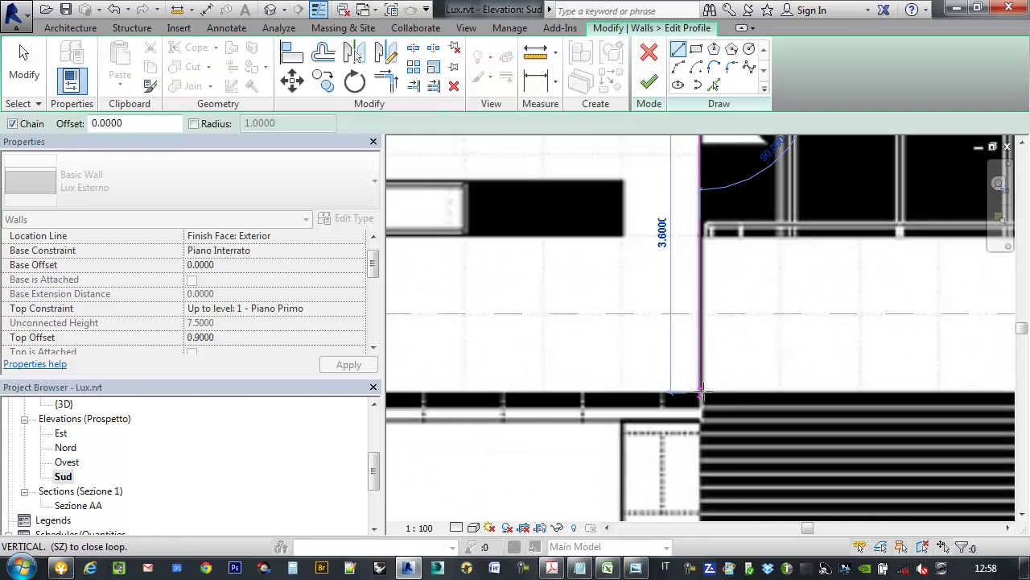
click(699, 391)
scroll(597, 390, down, 2)
middle_drag(591, 401, 789, 399)
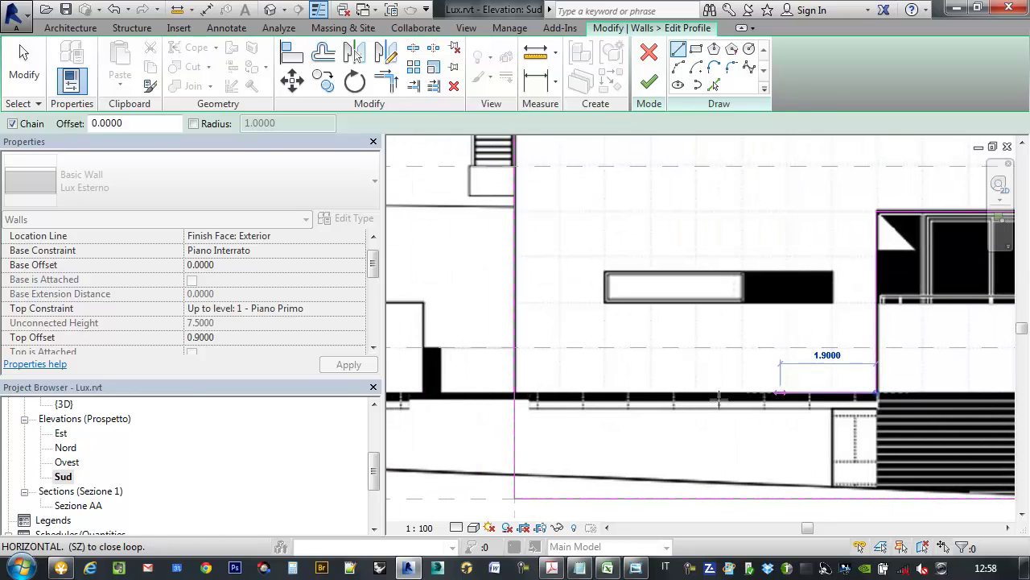
click(517, 392)
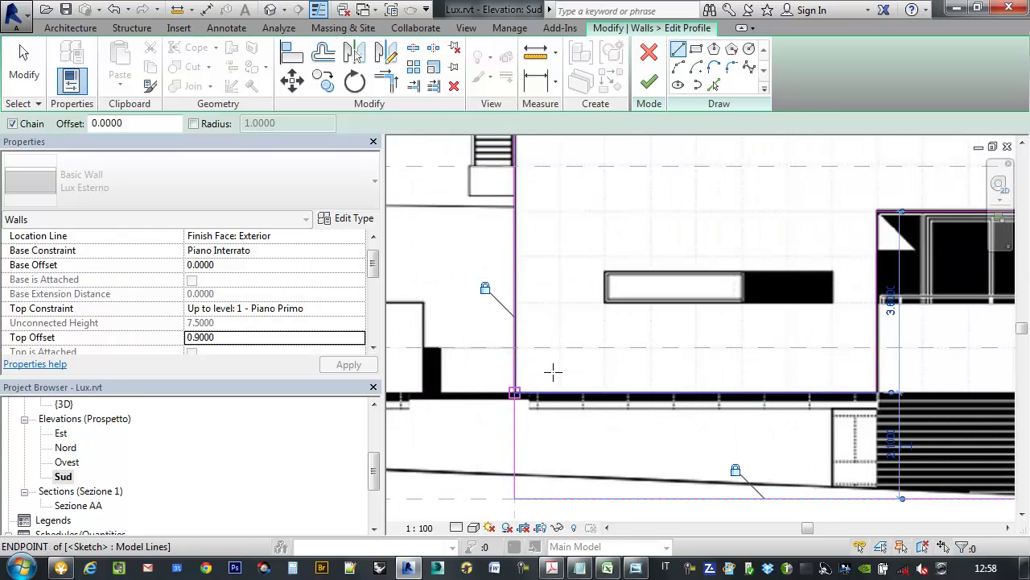
scroll(608, 306, down, 2)
mouse_move(599, 318)
middle_down()
mouse_move(550, 301)
mouse_move(632, 302)
middle_up()
scroll(550, 300, down, 1)
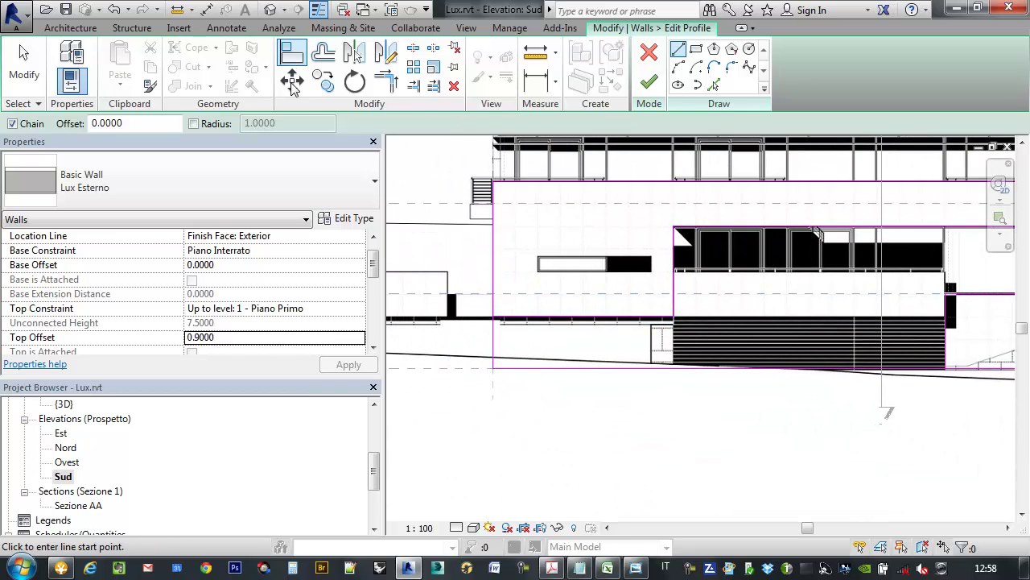
Use Trim/Extend to Corner to join the left edge and horizontal line at the lower-left corner.
click(387, 84)
click(494, 293)
click(509, 318)
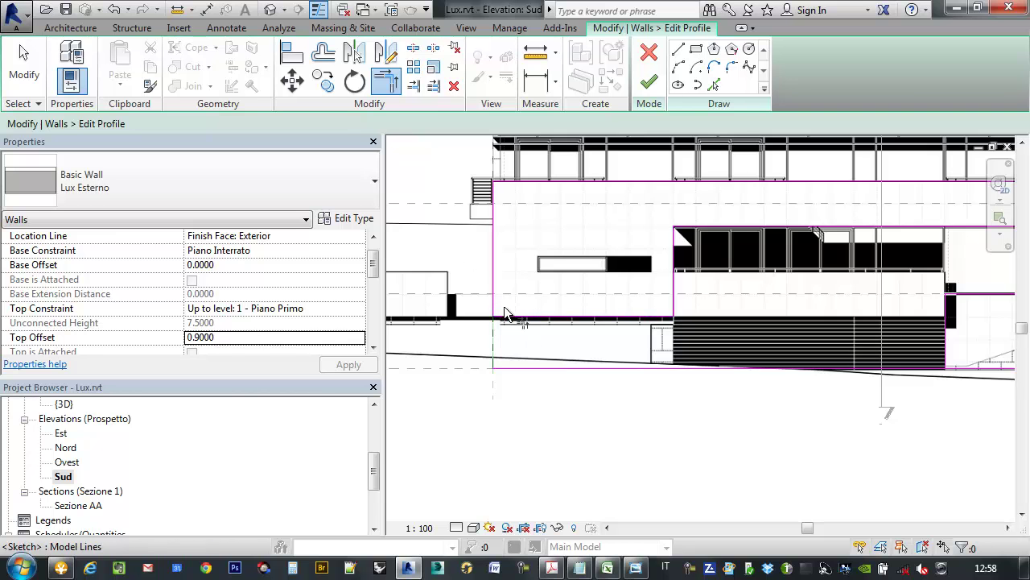
scroll(493, 368, up, 1)
scroll(493, 368, up, 2)
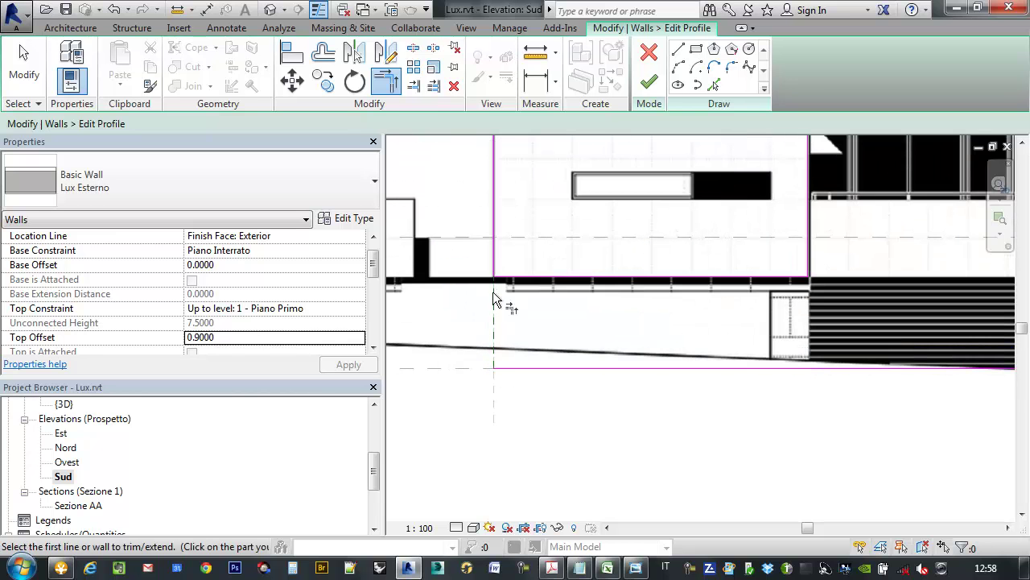
scroll(453, 263, down, 2)
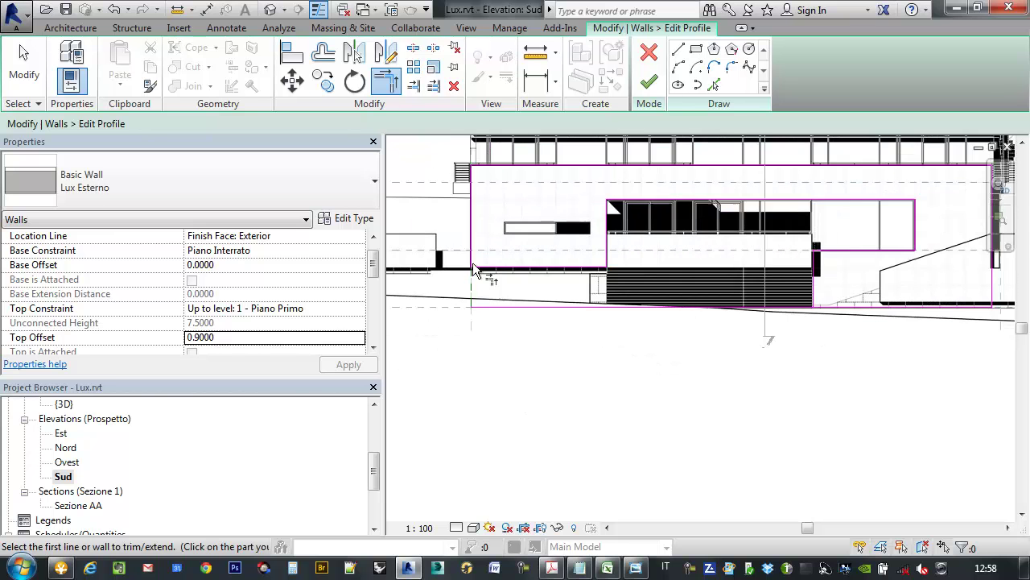
scroll(833, 298, up, 2)
scroll(815, 309, up, 1)
Trim the bottom profile line to meet the right vertical line at the lower-right corner.
click(811, 319)
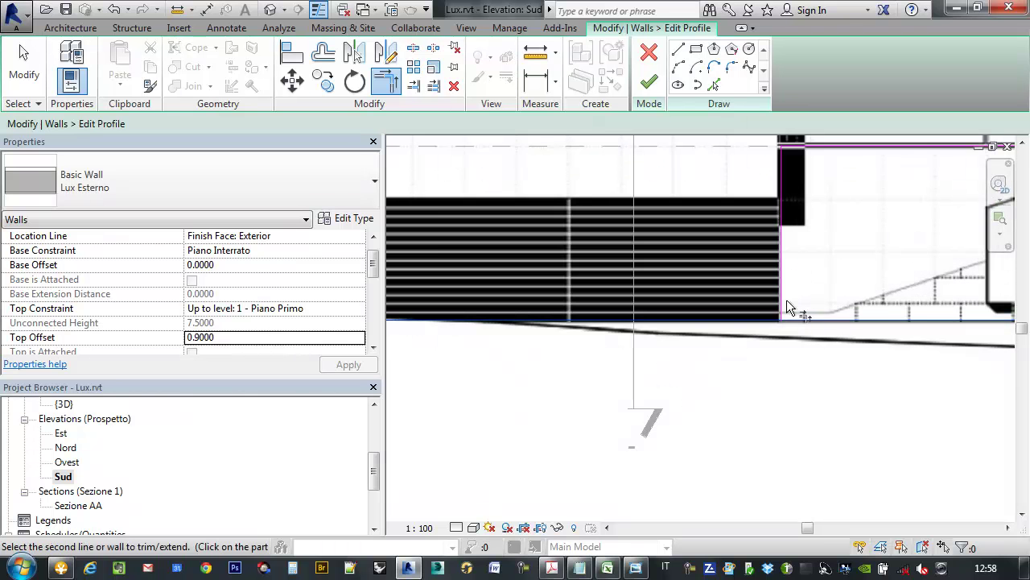
click(781, 301)
scroll(776, 299, down, 1)
scroll(775, 298, down, 1)
scroll(775, 302, down, 1)
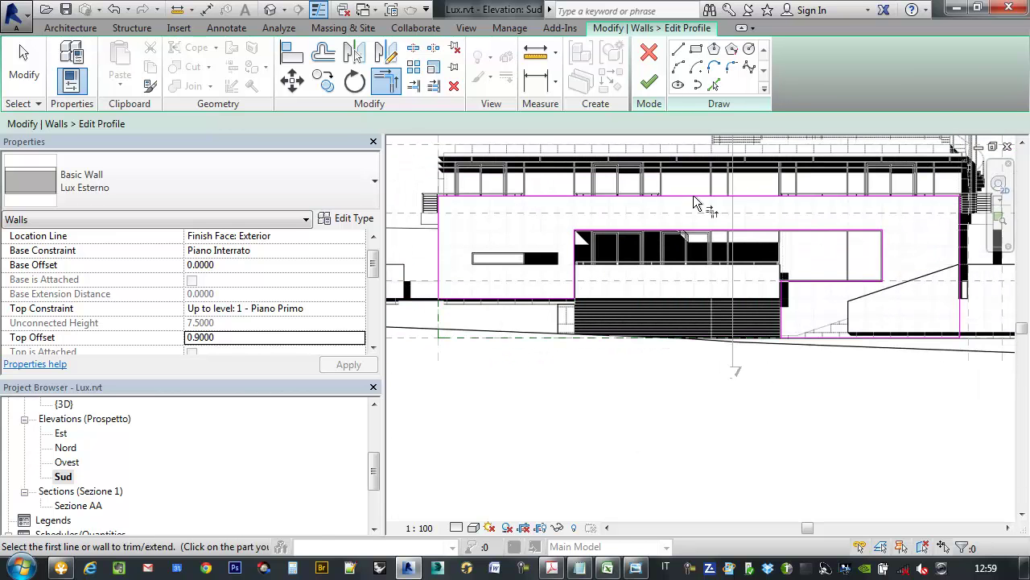
middle_drag(580, 235, 670, 245)
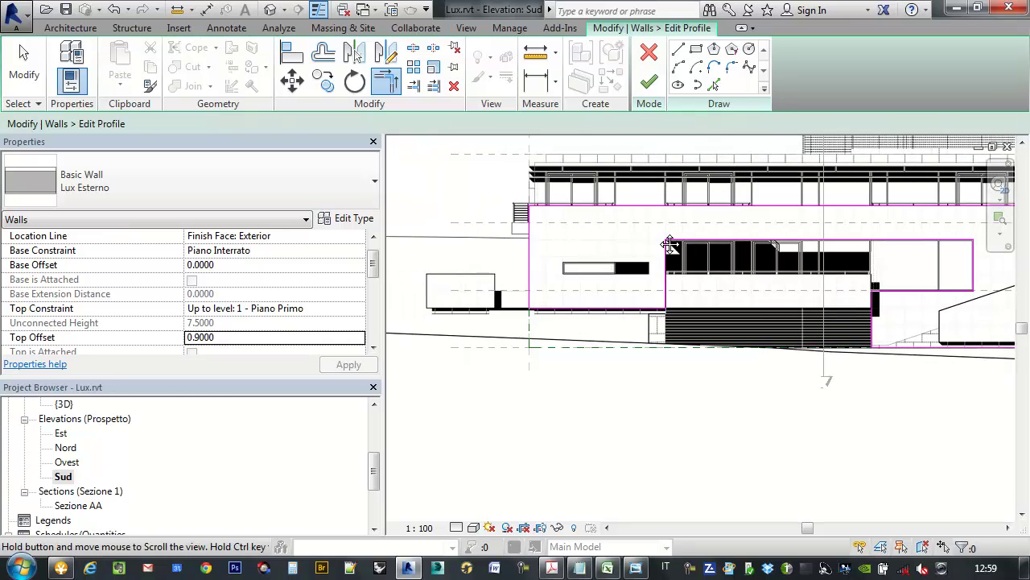
scroll(576, 267, up, 3)
scroll(578, 269, up, 1)
scroll(585, 272, up, 1)
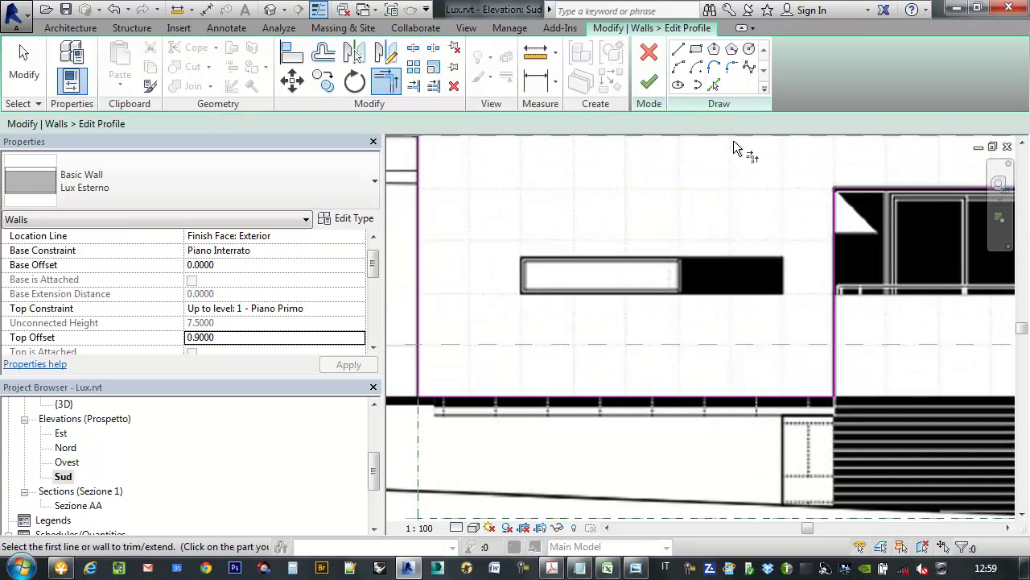
Sketch a rectangle around the small window, about 4.58 wide by 0.640 high, in the wall profile.
click(698, 50)
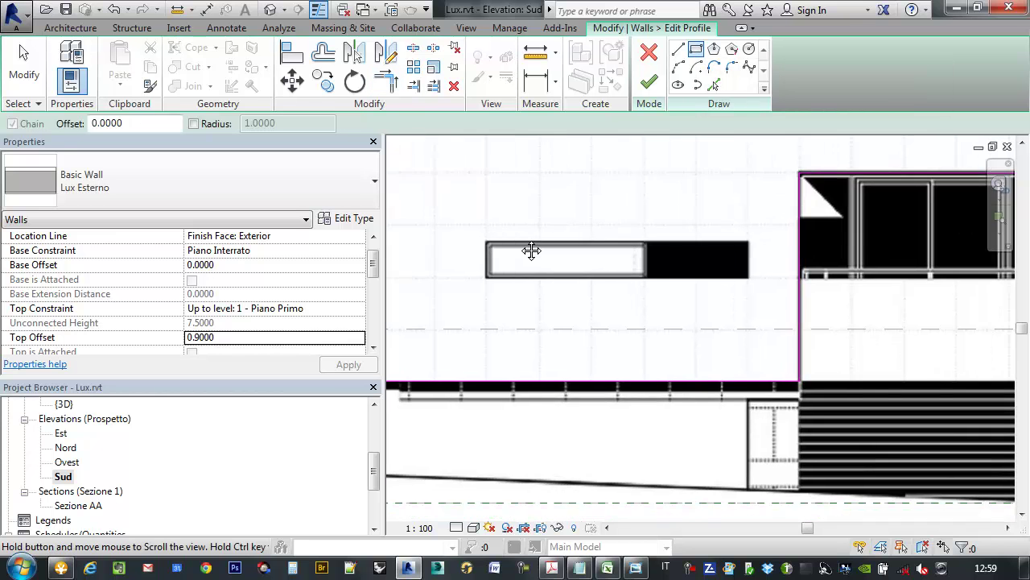
scroll(523, 246, up, 3)
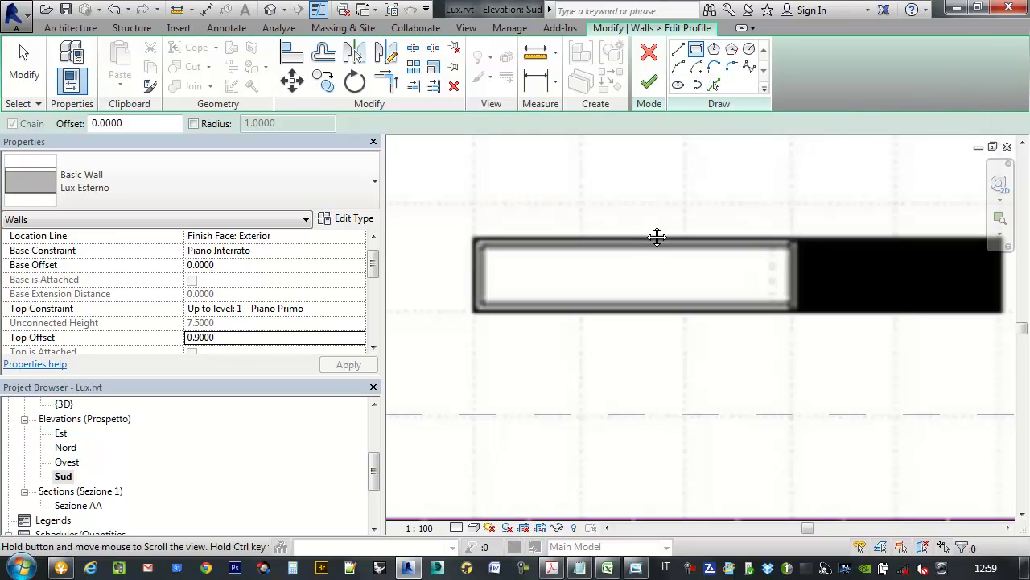
middle_drag(657, 236, 604, 233)
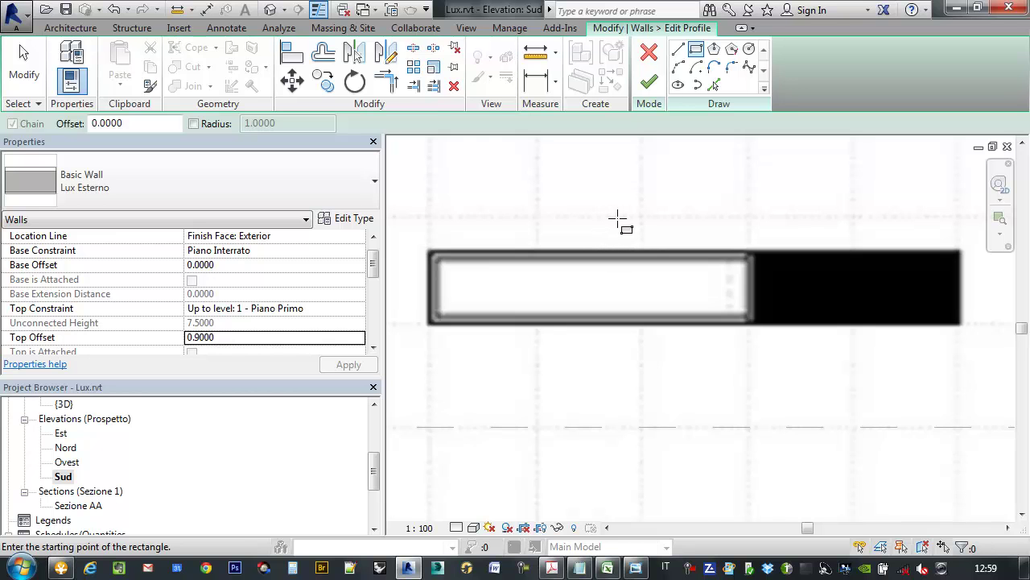
scroll(614, 233, down, 2)
scroll(534, 243, up, 3)
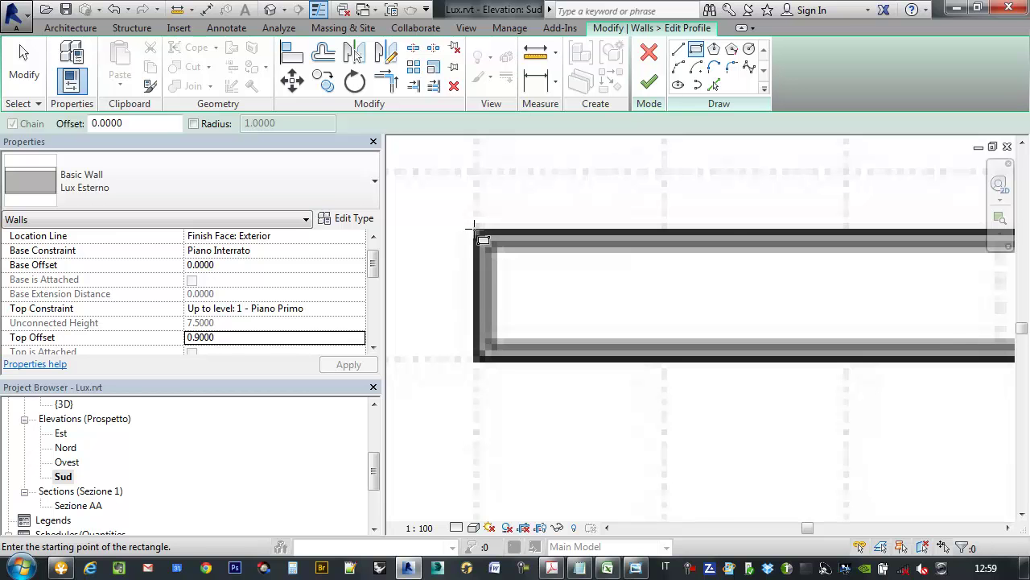
click(477, 231)
scroll(534, 260, down, 1)
scroll(674, 260, down, 1)
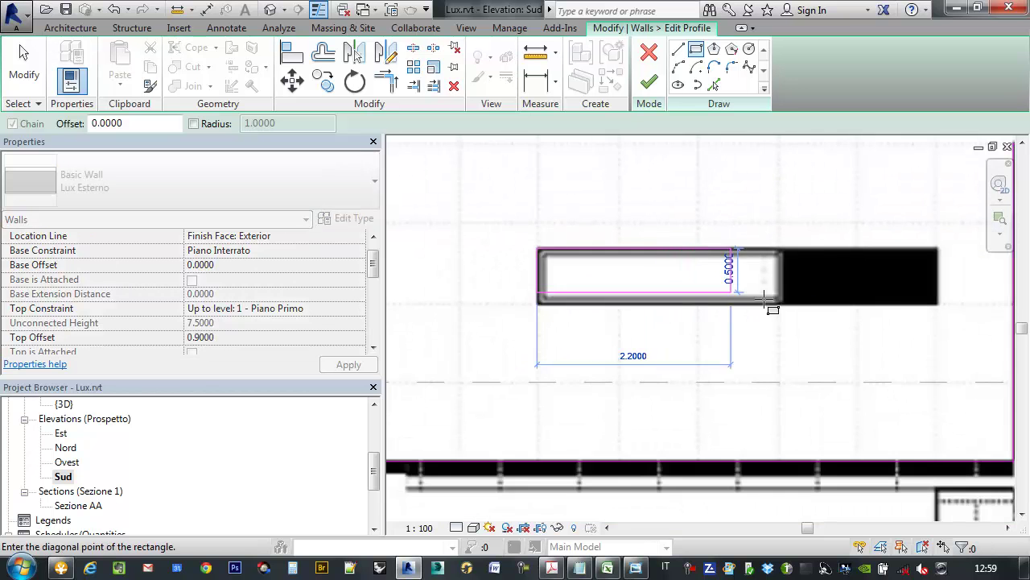
scroll(939, 295, up, 1)
scroll(939, 294, up, 1)
scroll(938, 295, up, 1)
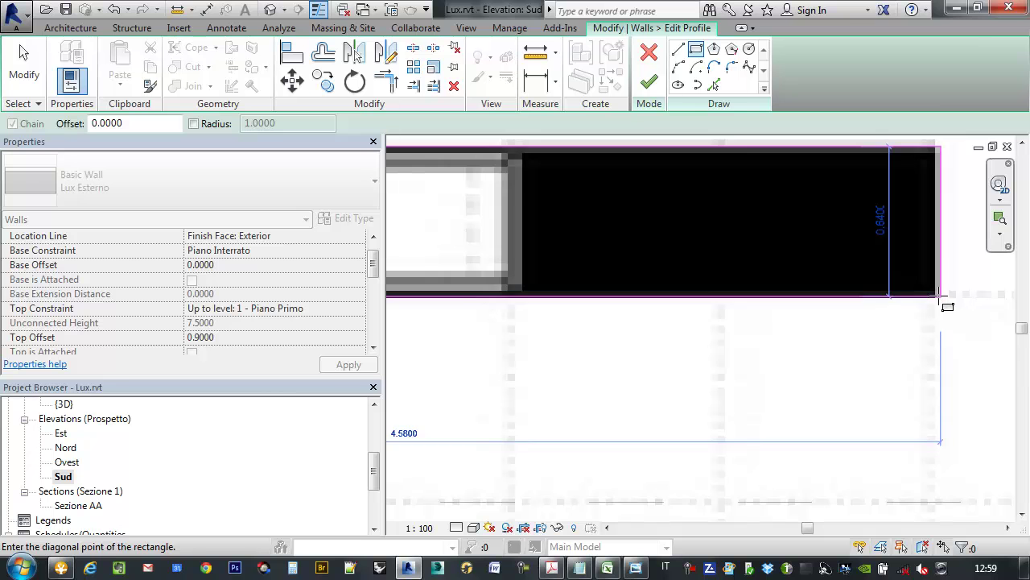
click(939, 294)
scroll(920, 311, down, 2)
scroll(766, 311, down, 2)
middle_drag(782, 373, 697, 386)
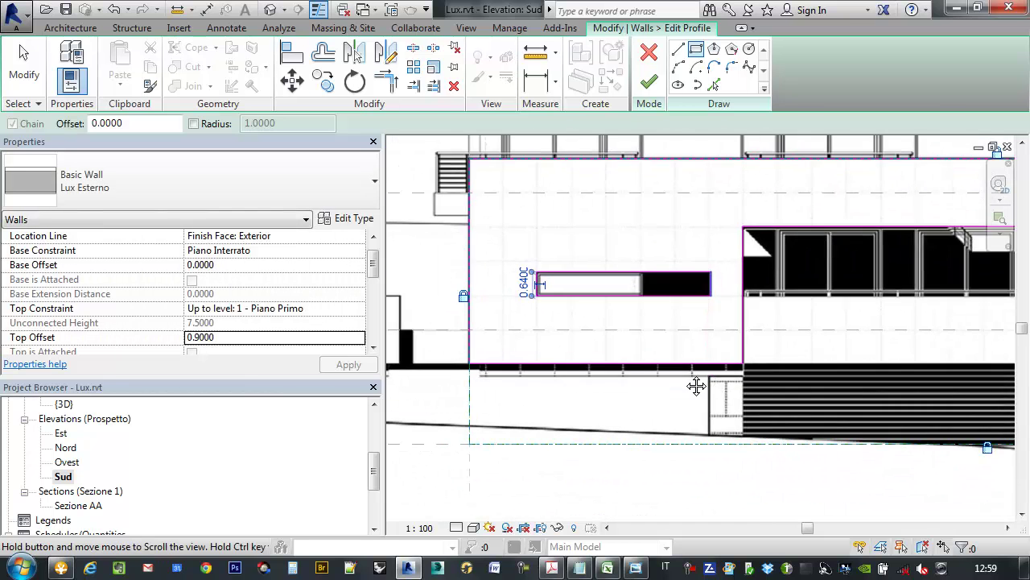
scroll(697, 386, down, 1)
scroll(636, 330, up, 1)
scroll(636, 330, up, 1)
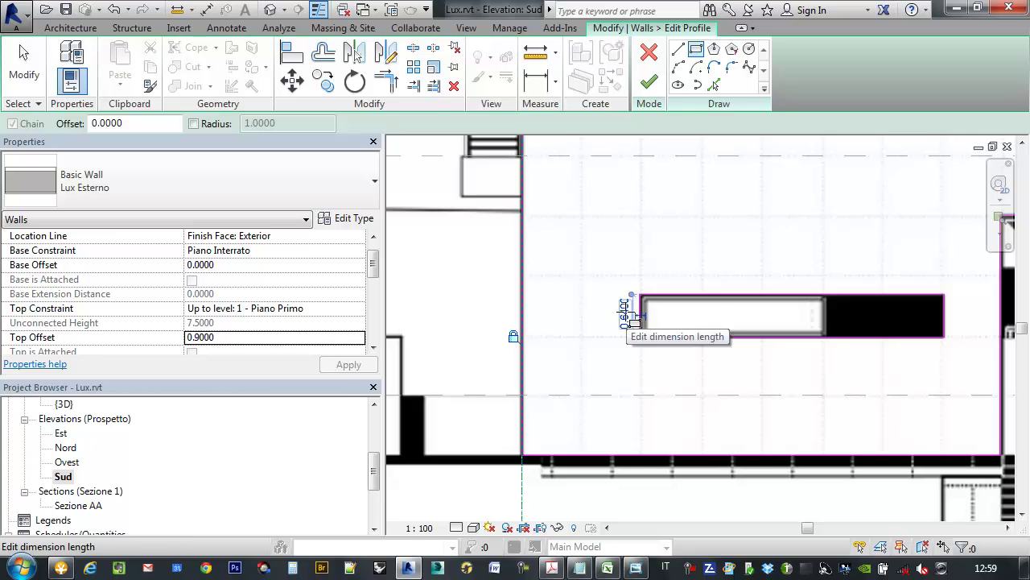
scroll(640, 322, down, 2)
scroll(644, 334, down, 1)
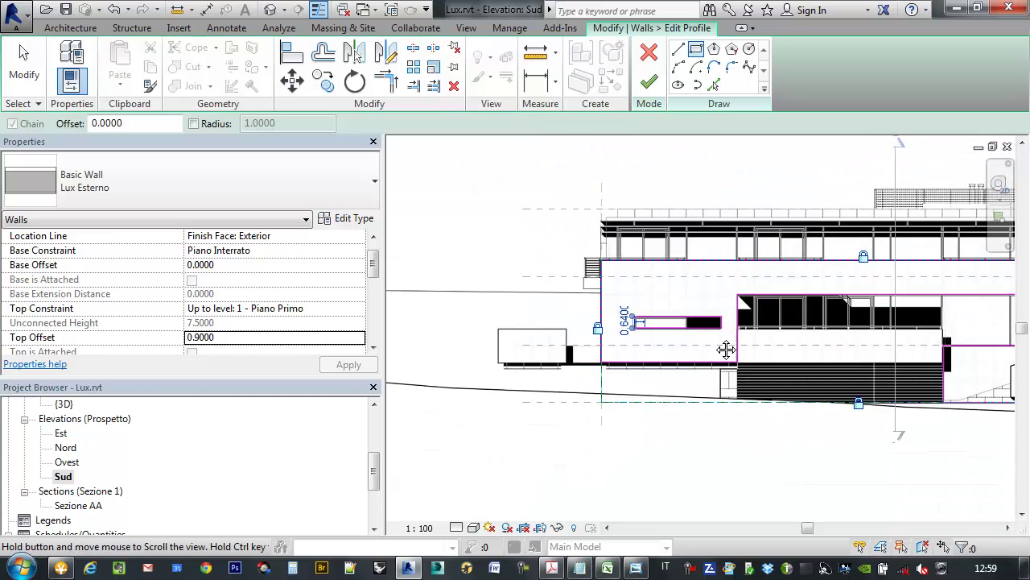
scroll(724, 349, down, 1)
Finish the profile edit and show the Lux Esterno wall at an angle in the {3D} view.
click(649, 85)
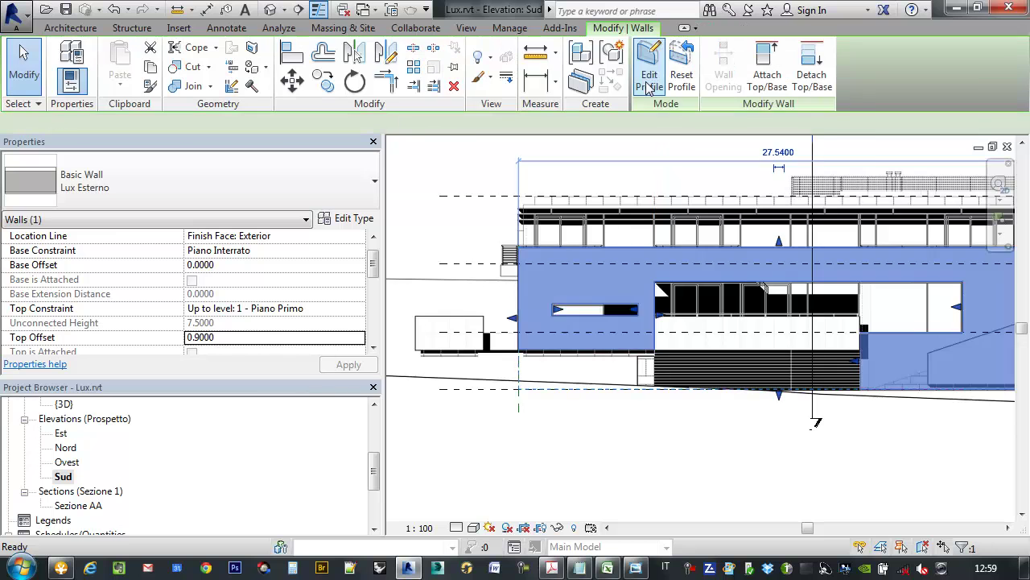
mouse_move(619, 368)
middle_down()
mouse_move(608, 353)
mouse_move(627, 344)
middle_up()
double_click(64, 404)
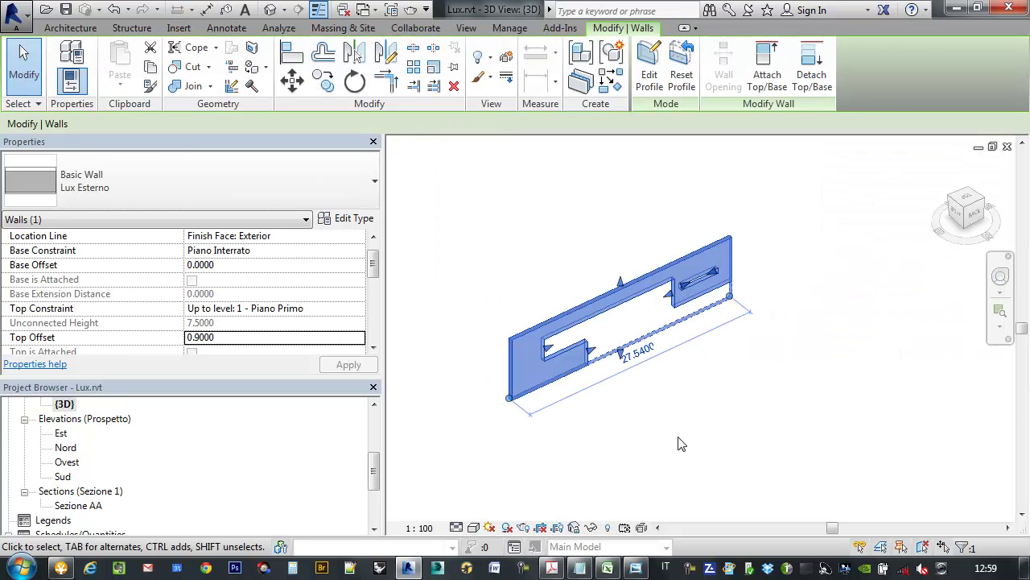
click(701, 410)
mouse_move(701, 409)
shift+middle_down()
mouse_move(582, 405)
mouse_move(800, 428)
mouse_move(920, 414)
mouse_move(913, 407)
shift+middle_up()
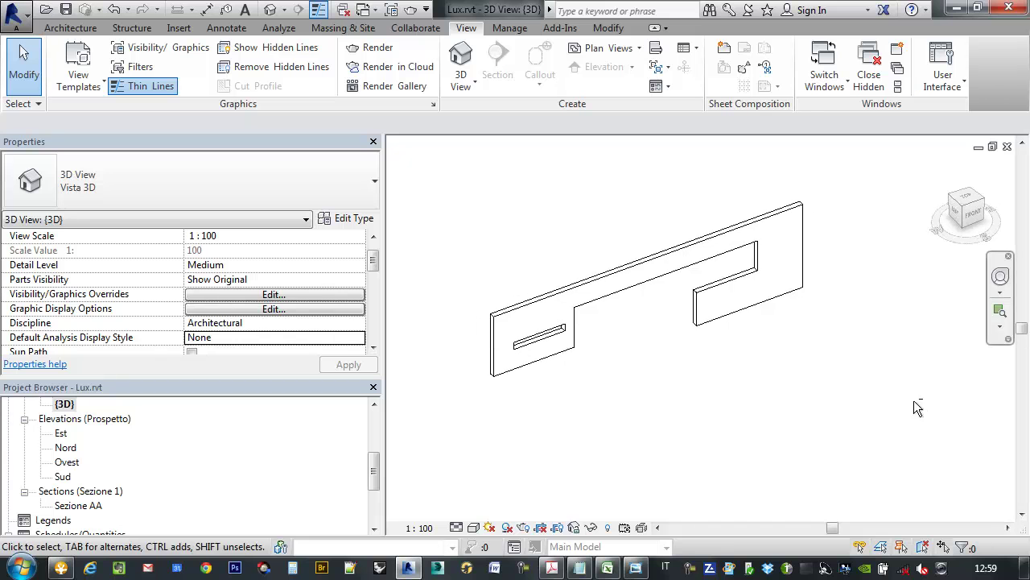
middle_drag(749, 397, 782, 391)
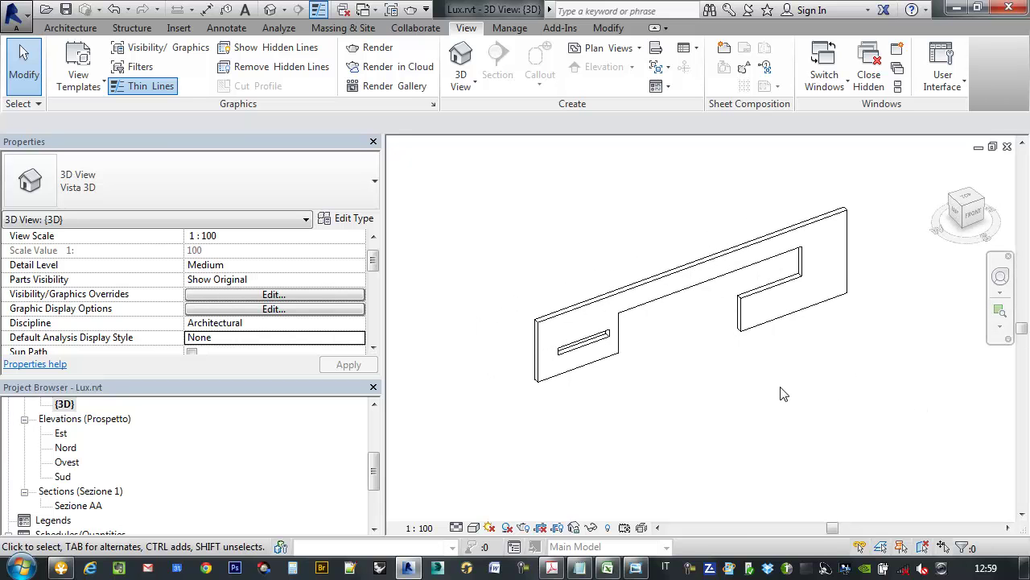